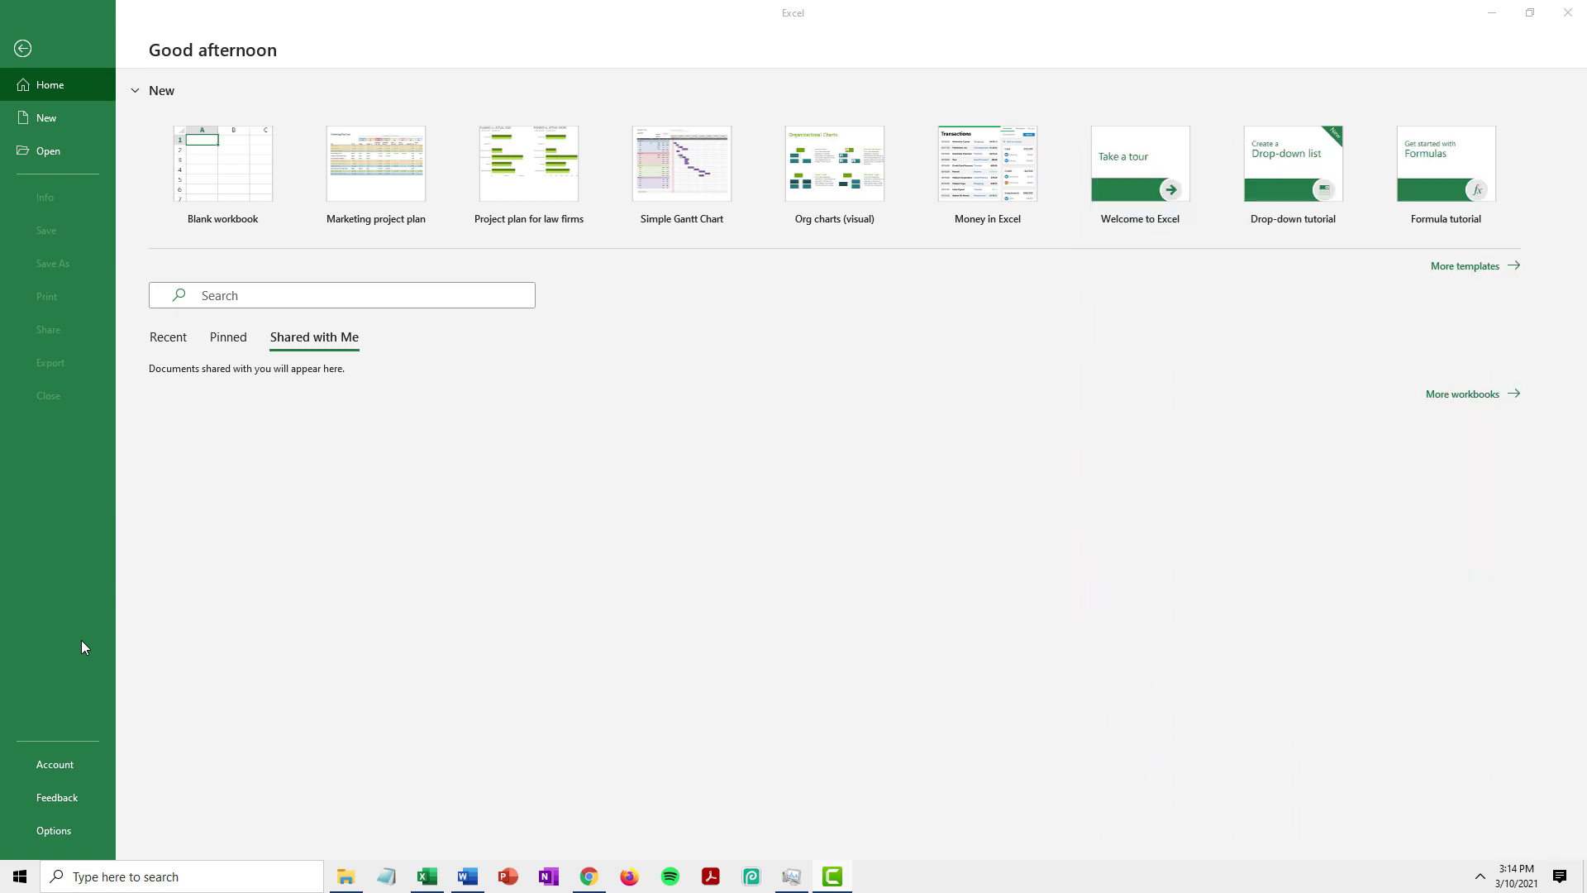
Step: Open Excel Options from the Account page and show the Trust Center section
{"action": "left_click", "coordinate": [82, 771]}
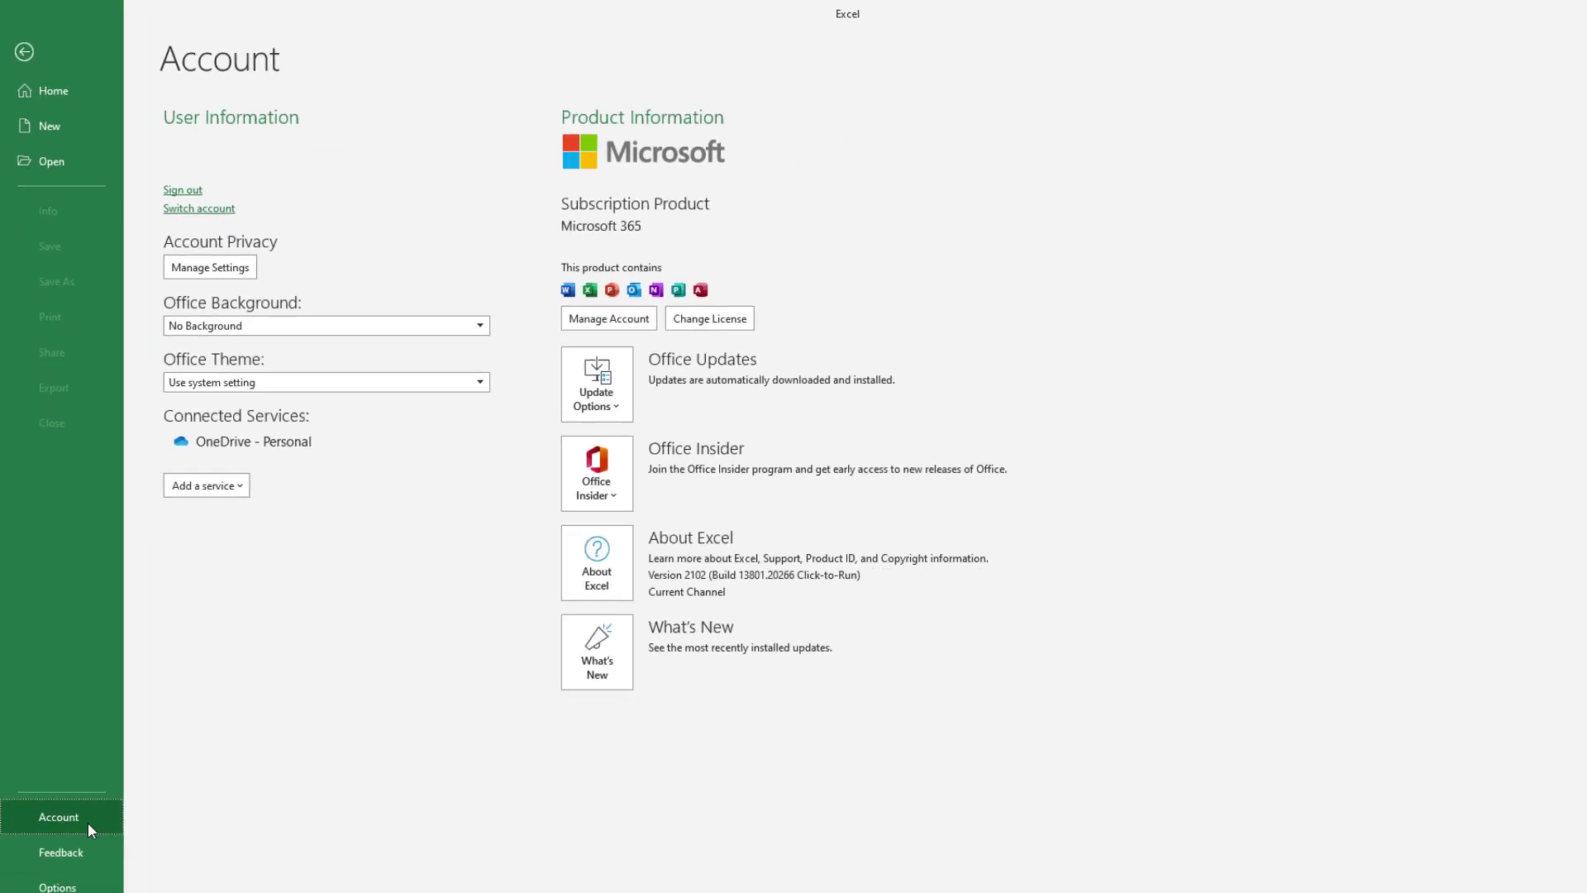
{"action": "left_click", "coordinate": [86, 883]}
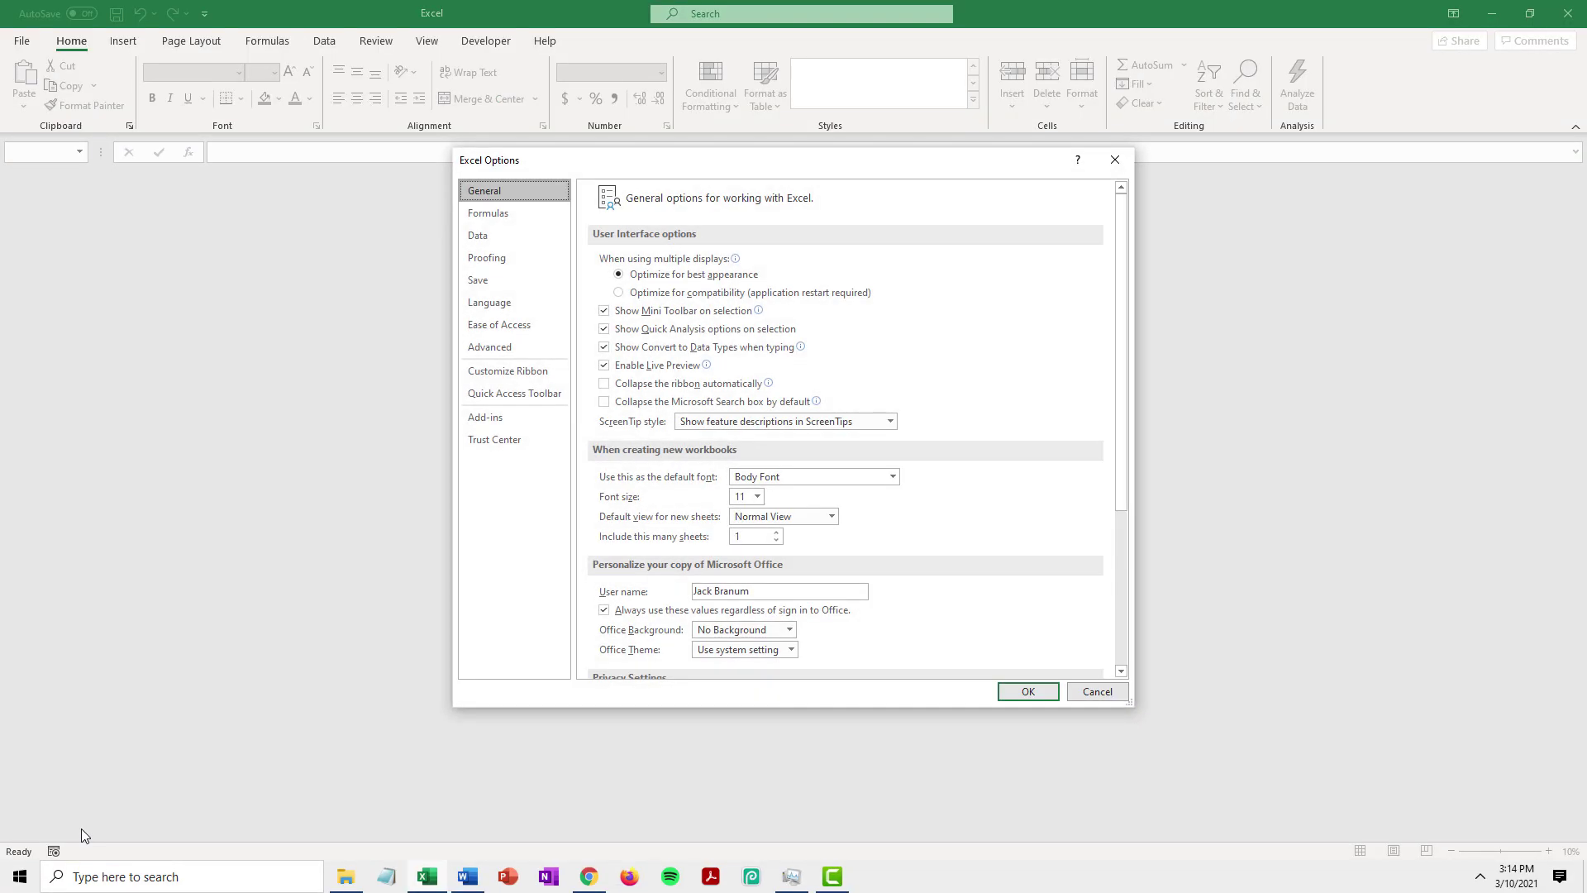
{"action": "left_click", "coordinate": [519, 441]}
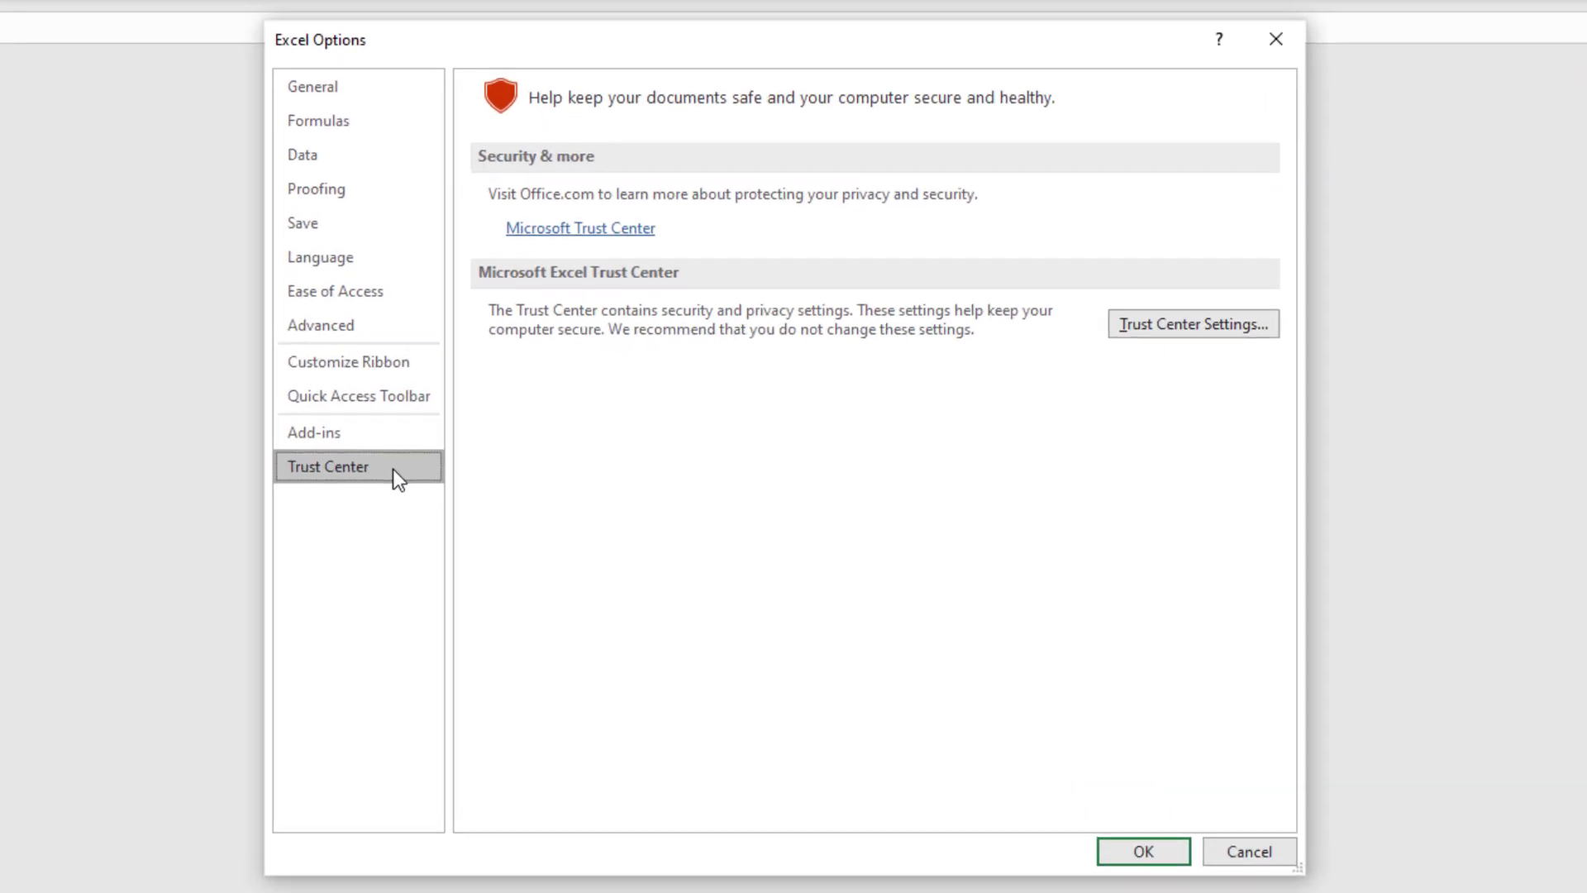
Step: Set macro settings to Enable all macros and trust access to the VBA project object model
{"action": "left_click", "coordinate": [1222, 320]}
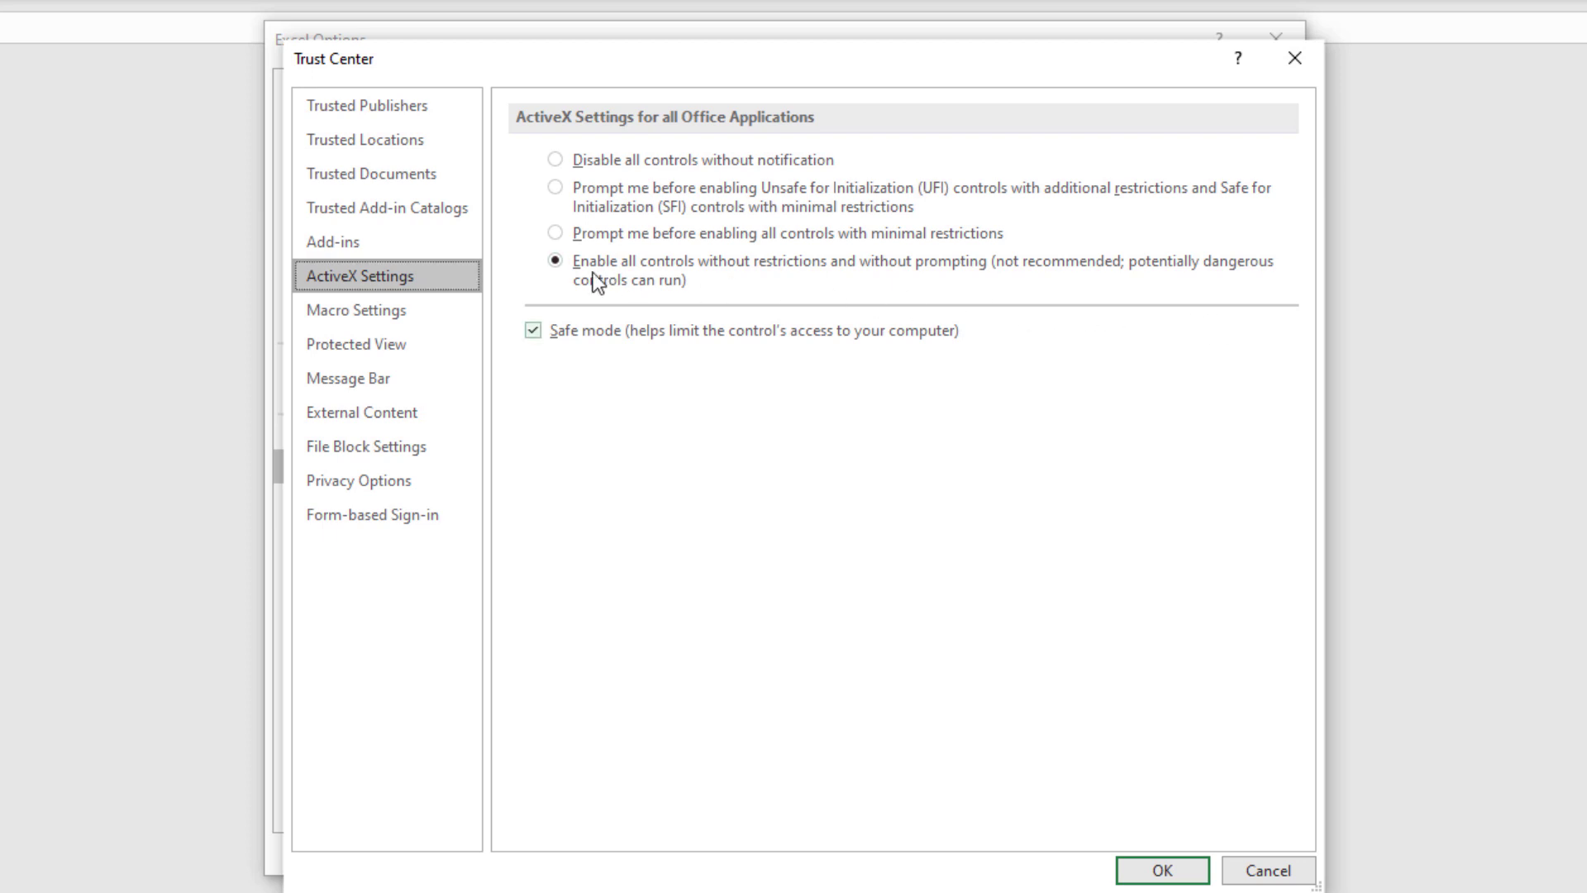
{"action": "left_click", "coordinate": [433, 319]}
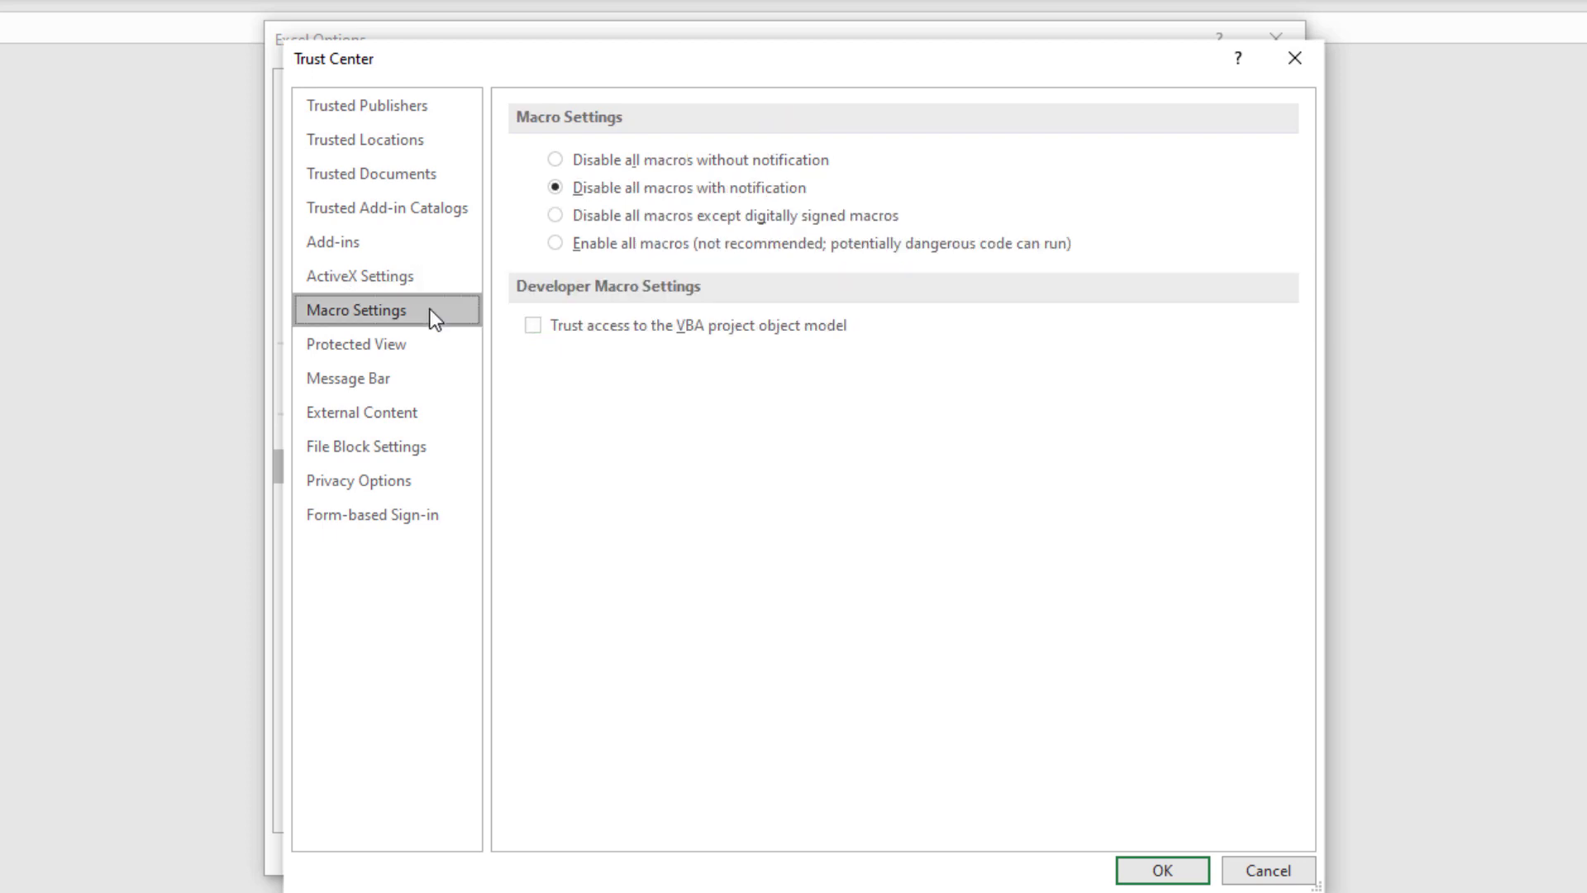
{"action": "left_click", "coordinate": [655, 251]}
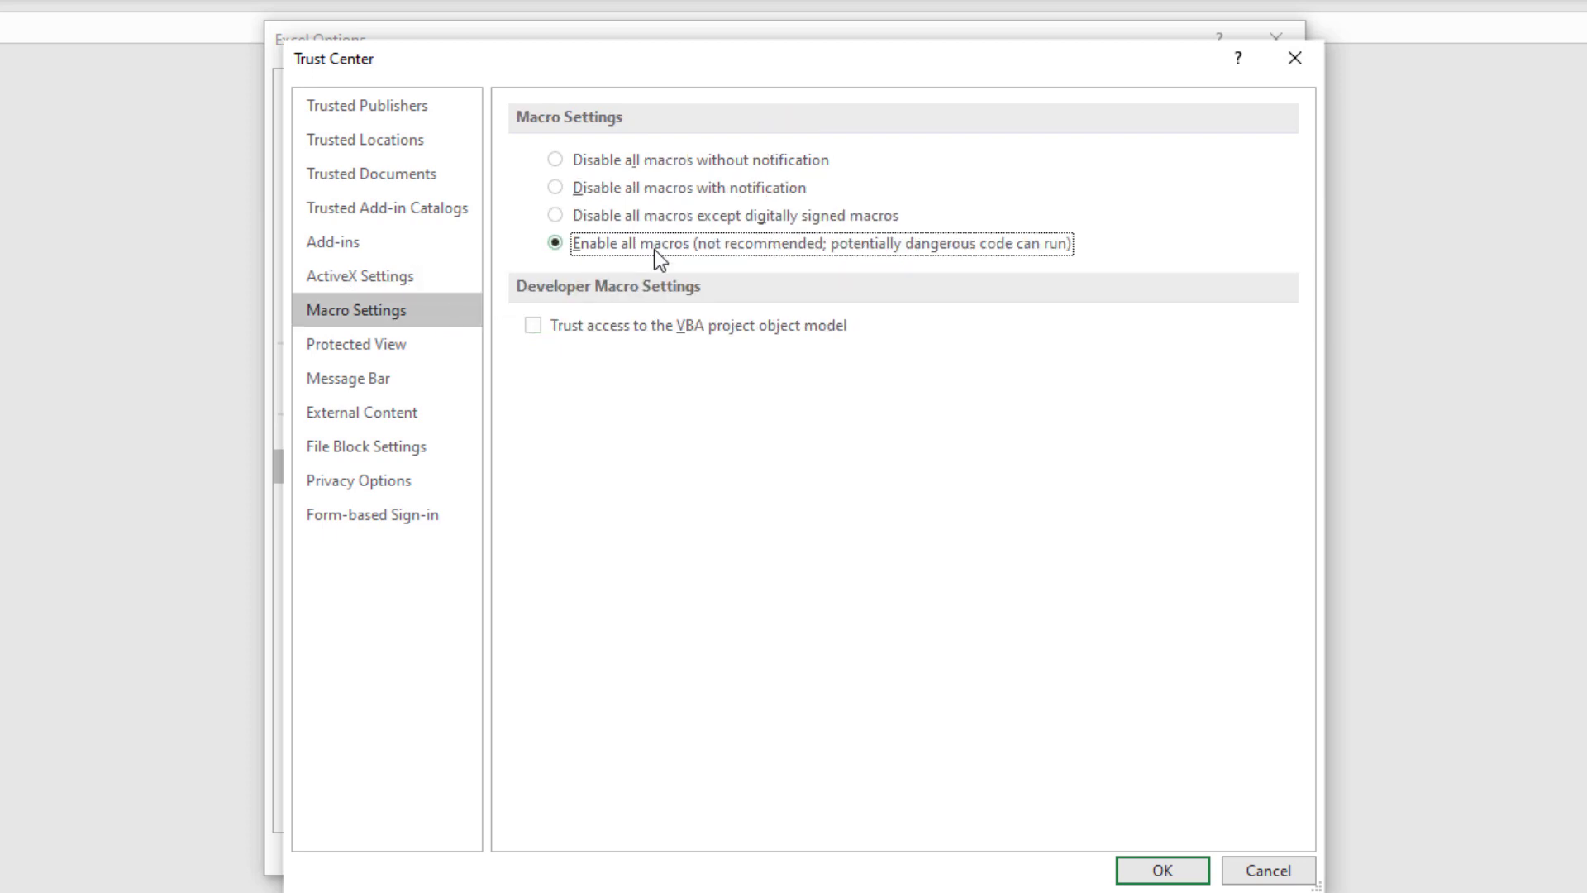
{"action": "left_click", "coordinate": [559, 329]}
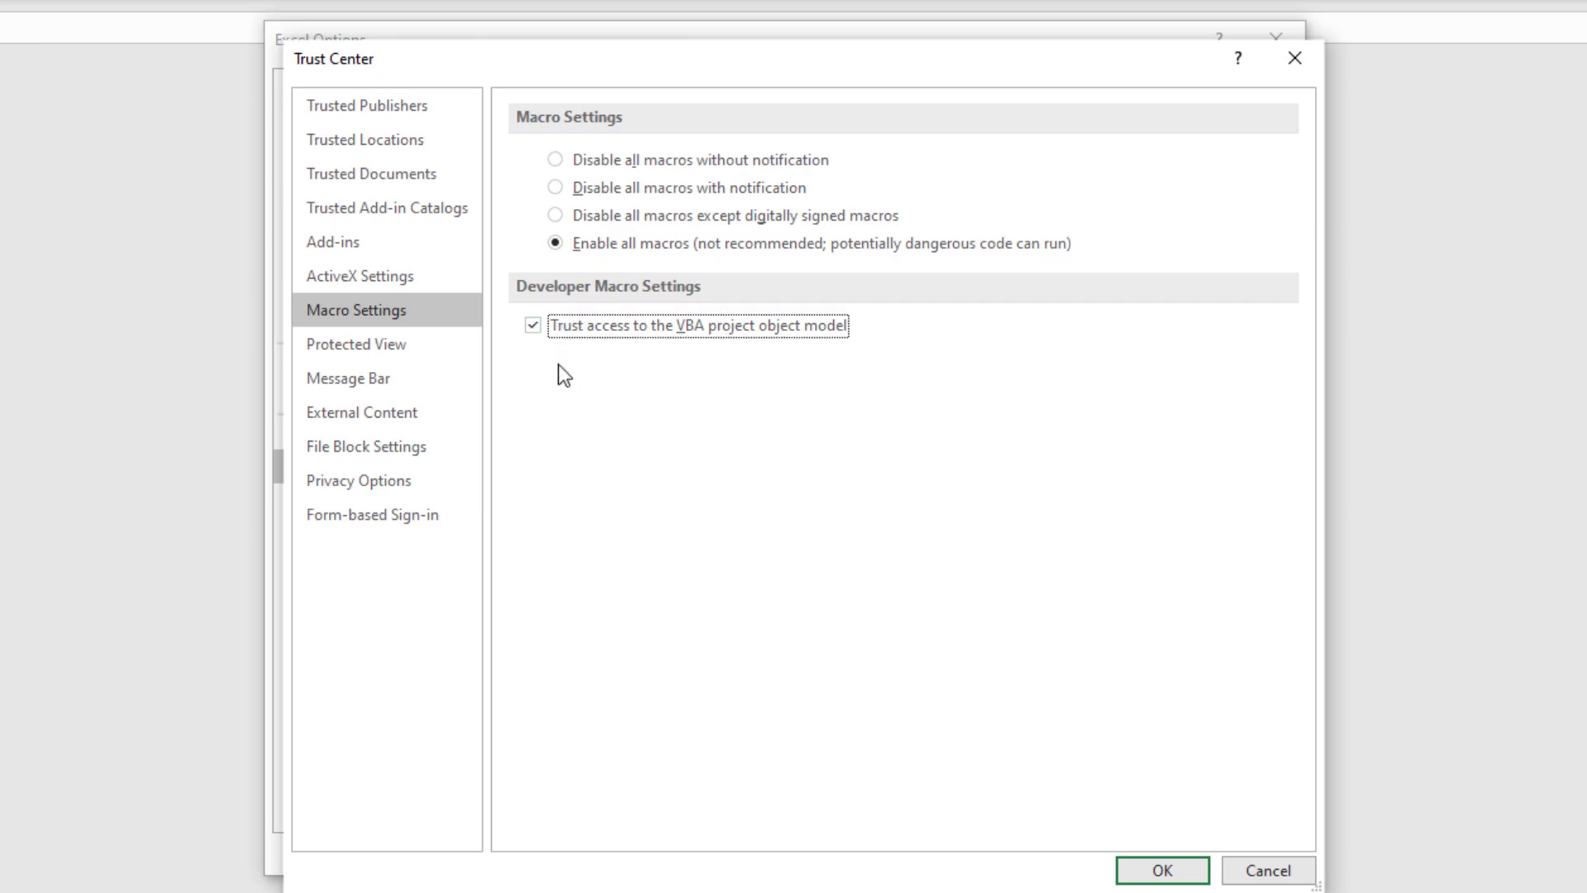
Step: Turn off Protected View for Internet files, unsafe locations and Outlook attachments
{"action": "left_click", "coordinate": [440, 349]}
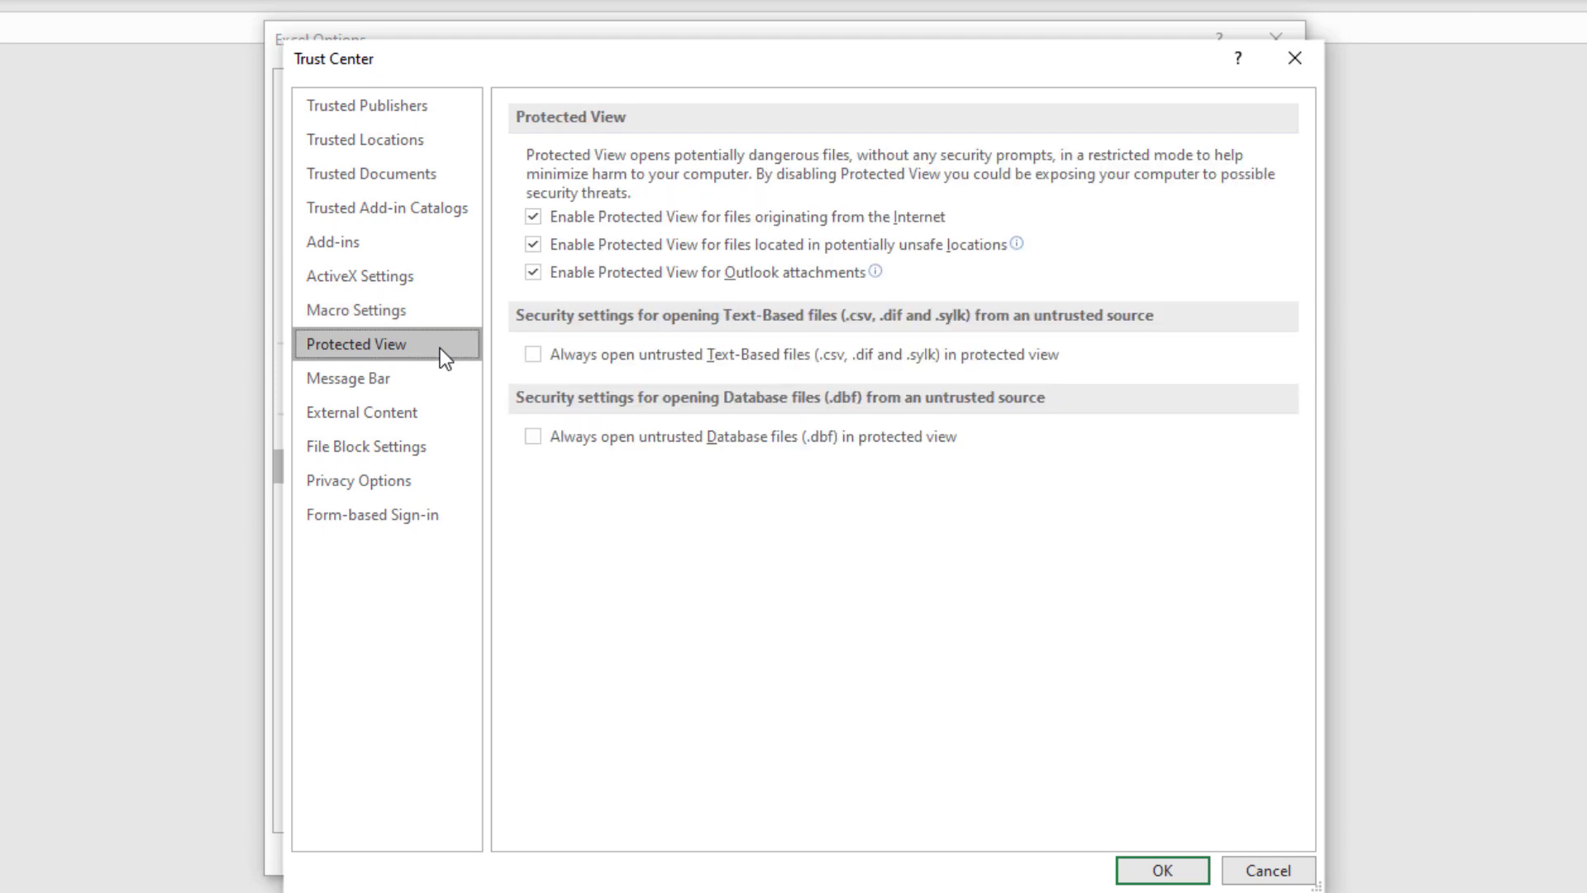
{"action": "left_click", "coordinate": [533, 273]}
{"action": "left_click", "coordinate": [536, 247]}
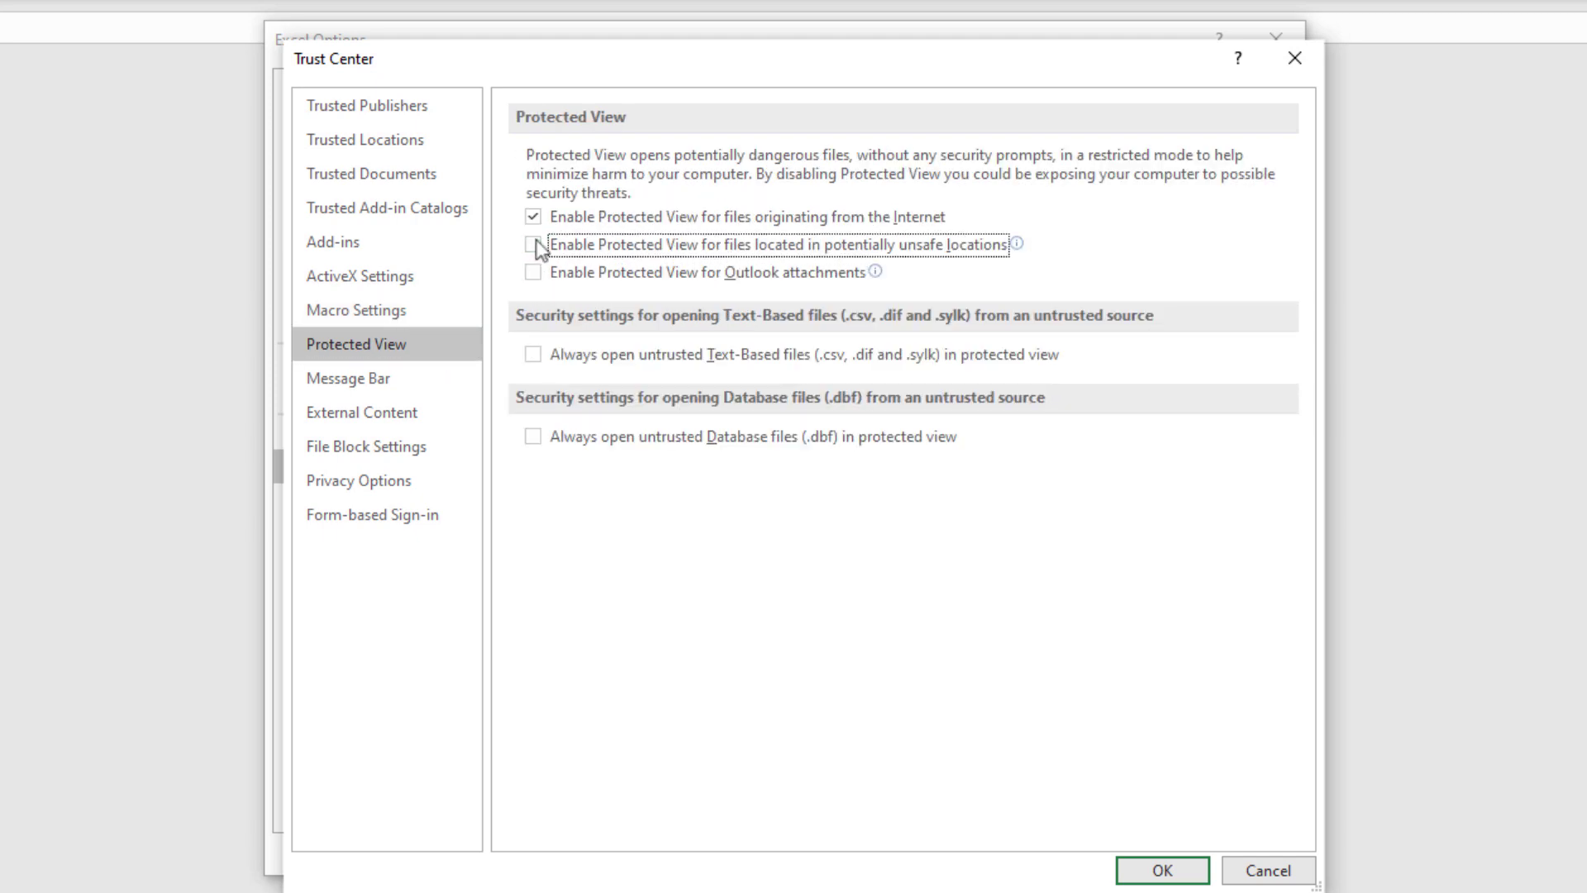
{"action": "left_click", "coordinate": [533, 217]}
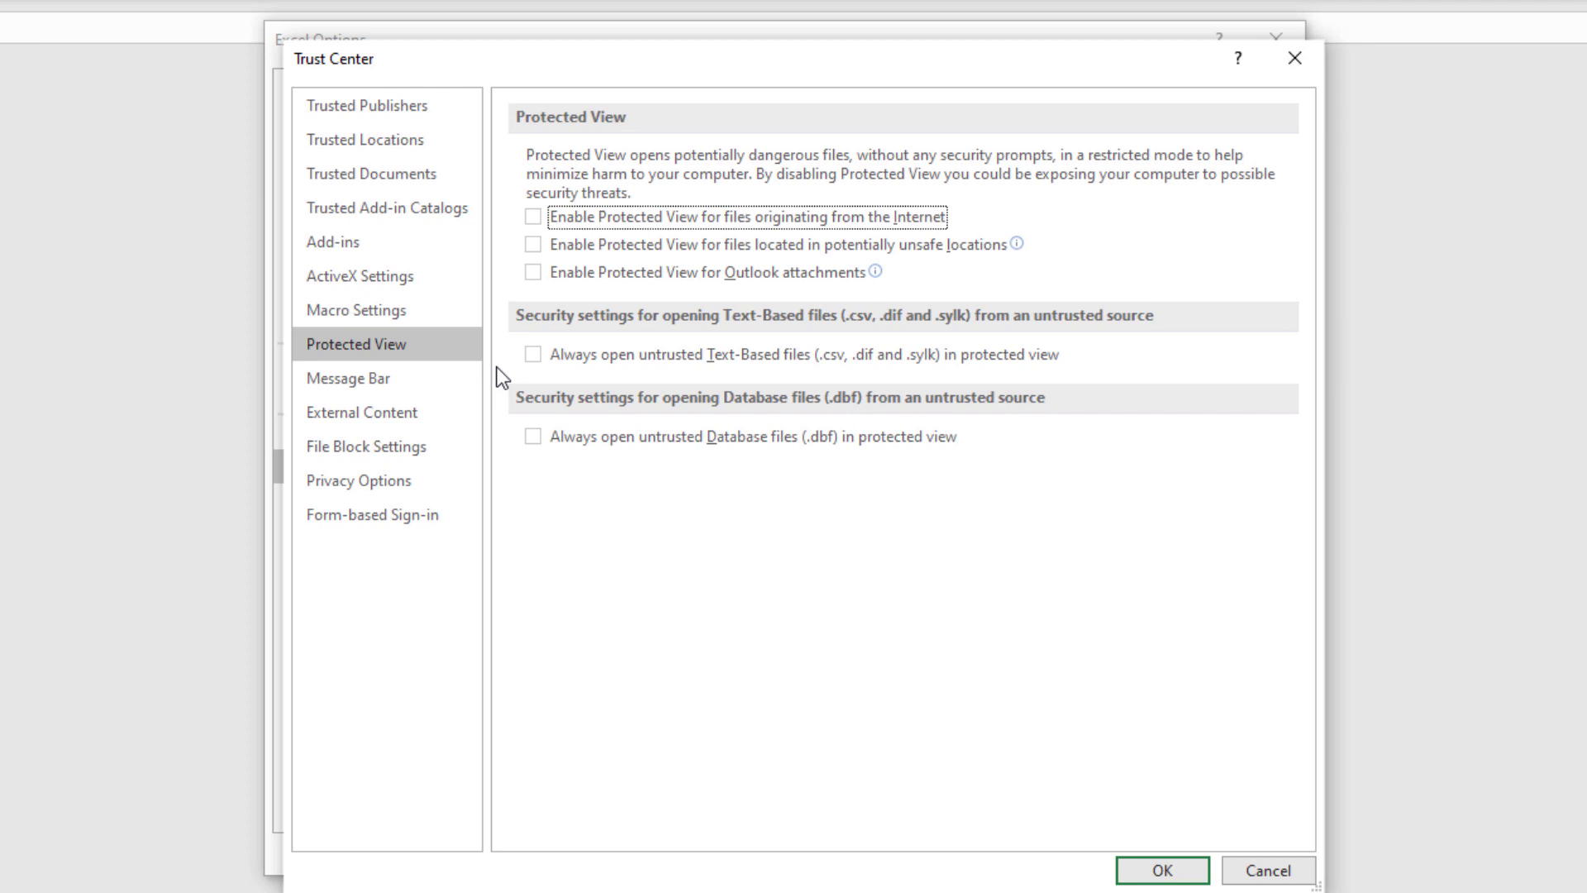
Step: Set the Message Bar to never show blocked-content information, save the settings and close Excel
{"action": "left_click", "coordinate": [456, 382]}
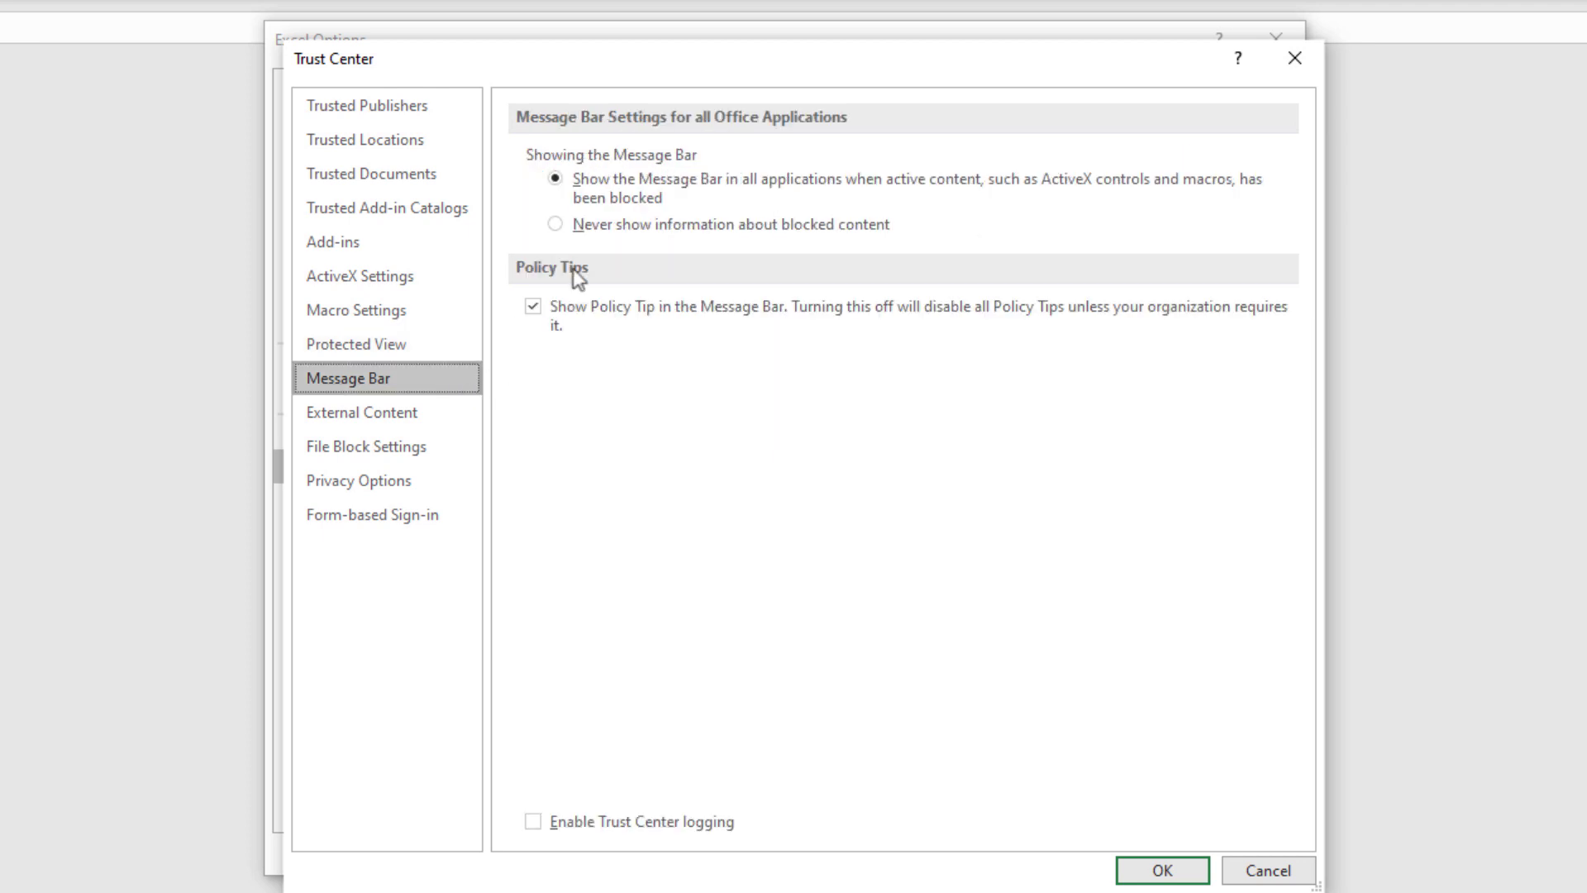
{"action": "left_click", "coordinate": [616, 228]}
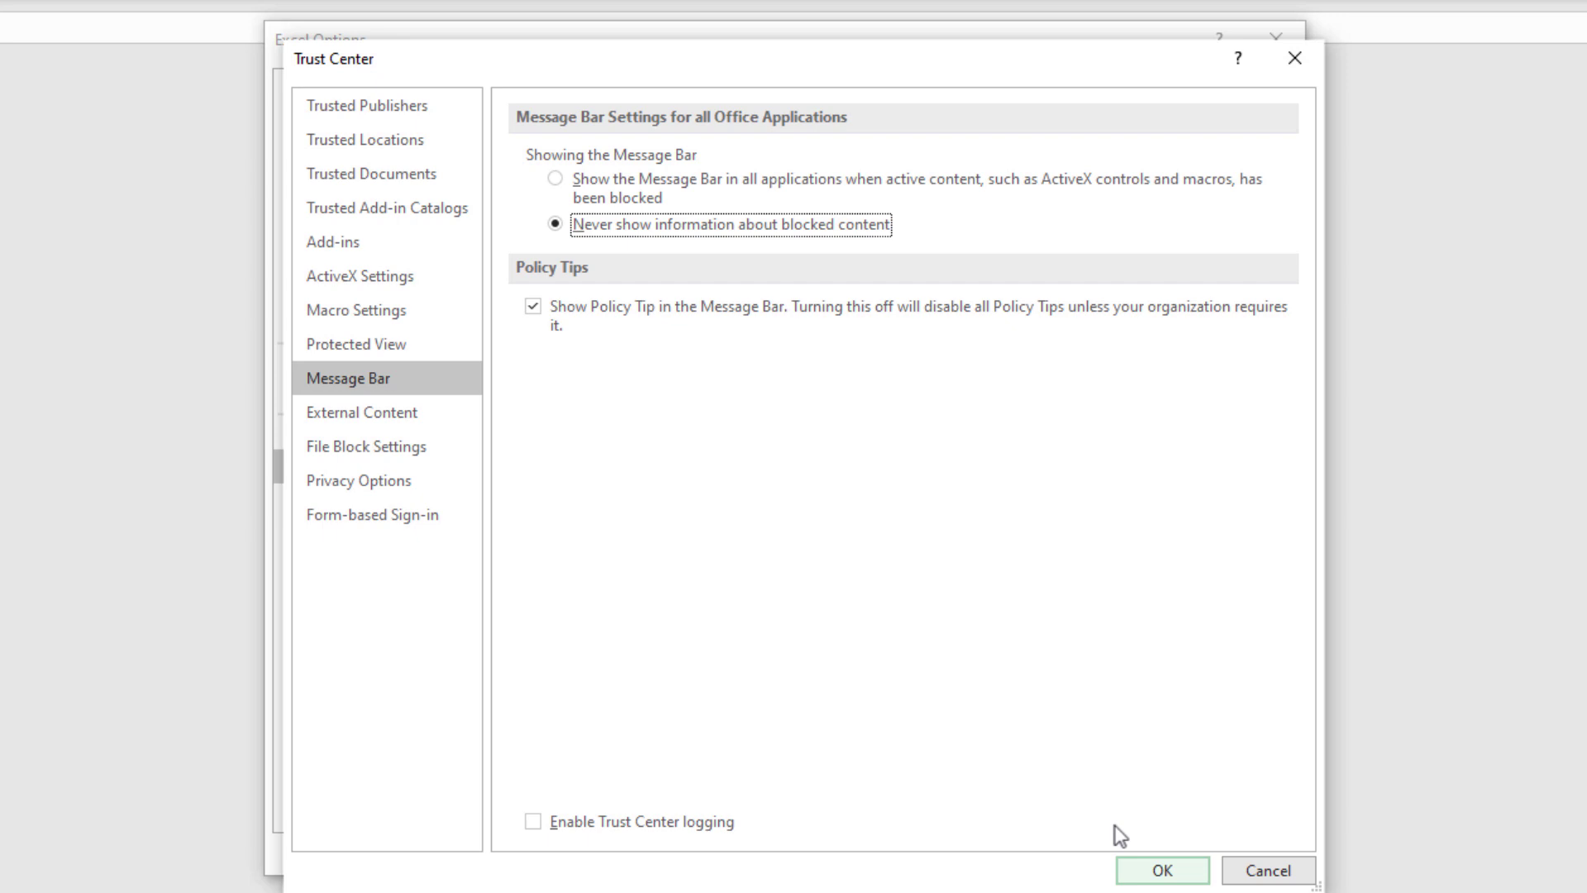
{"action": "left_click", "coordinate": [1162, 870]}
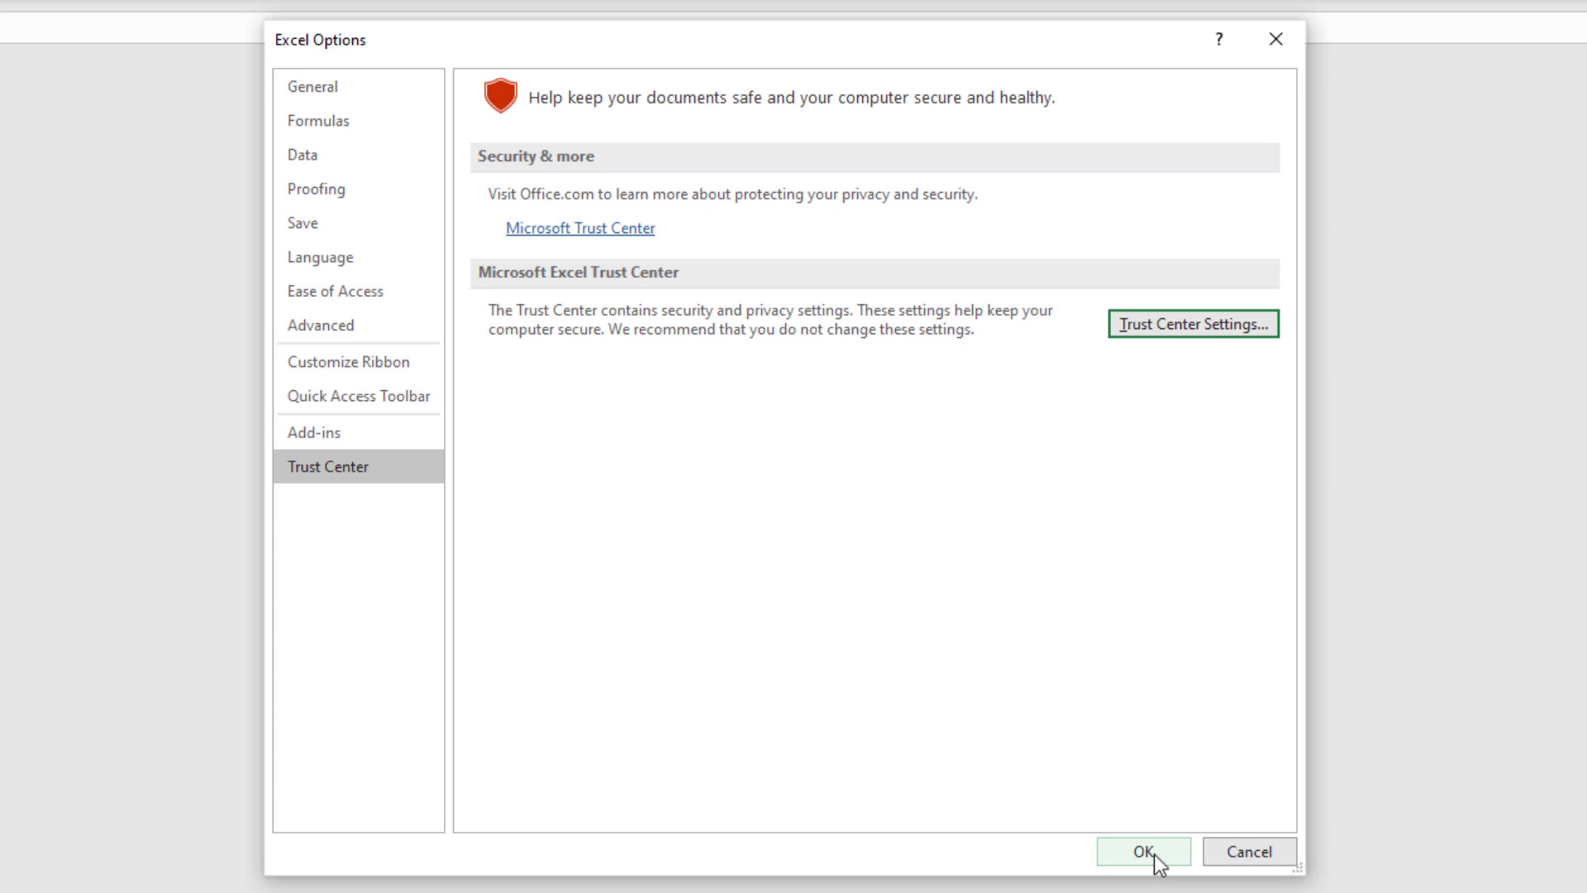
{"action": "left_click", "coordinate": [1154, 855]}
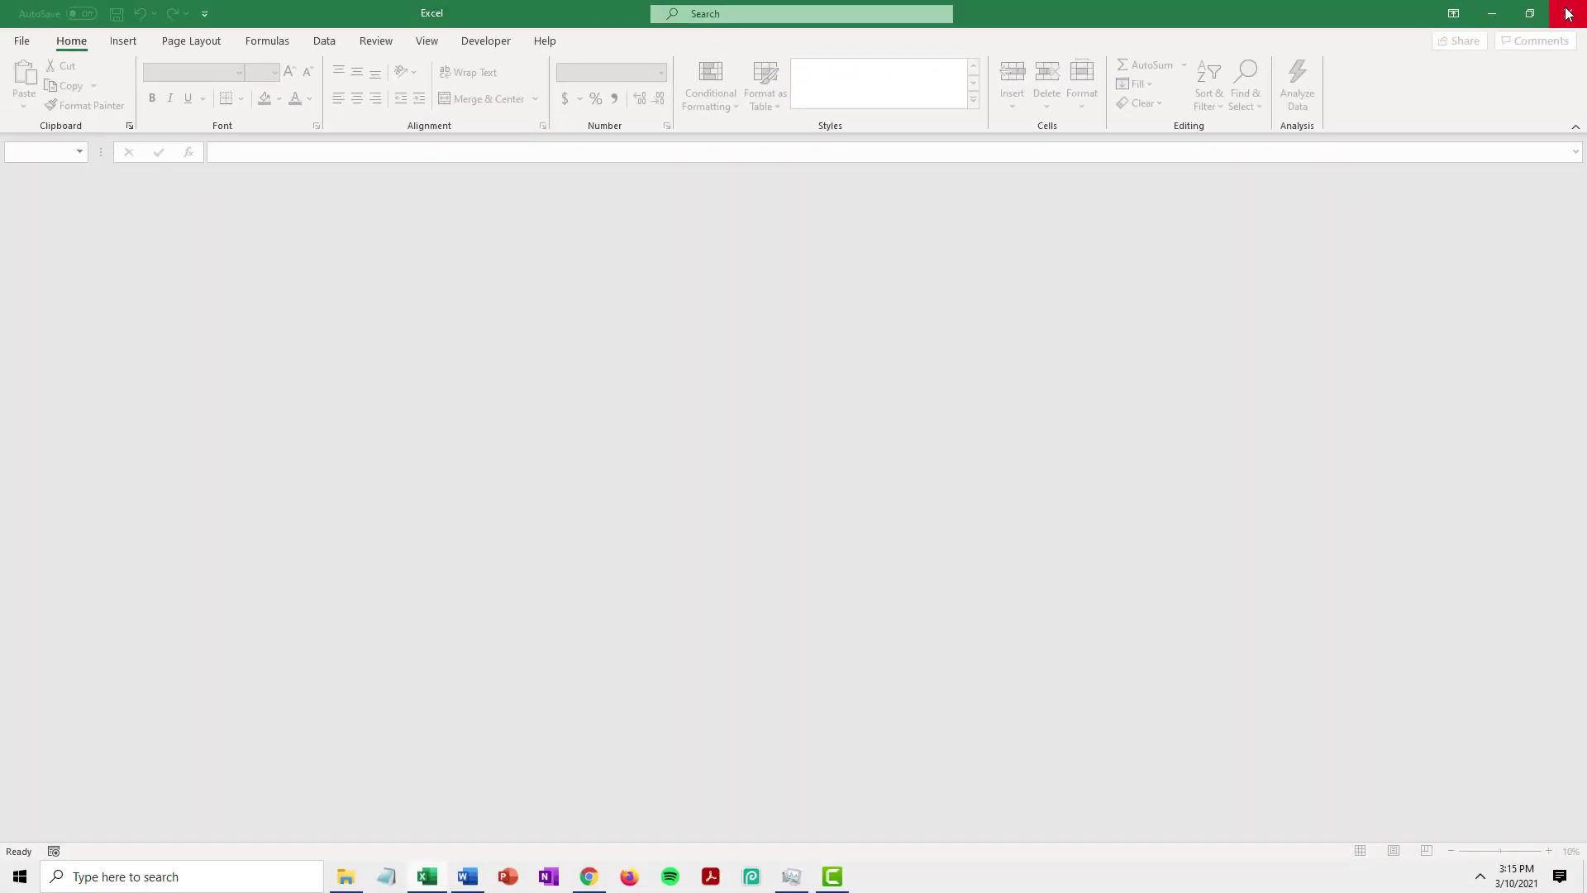
{"action": "left_click", "coordinate": [1563, 11]}
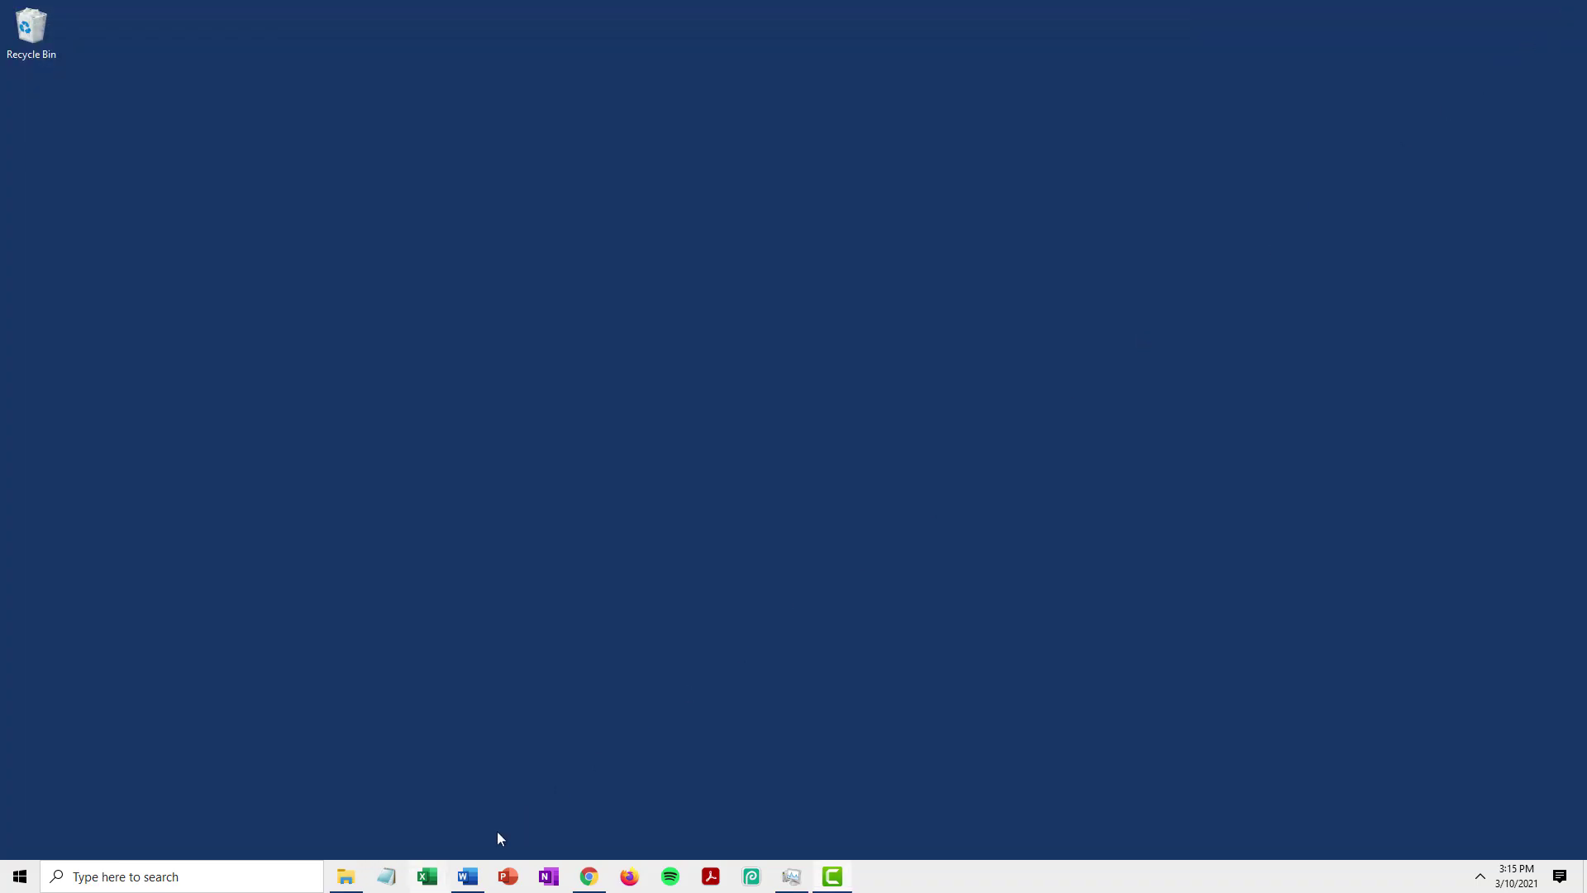
Step: Create a new desktop folder named '2021 OpSub Tools'
{"action": "left_click", "coordinate": [436, 881]}
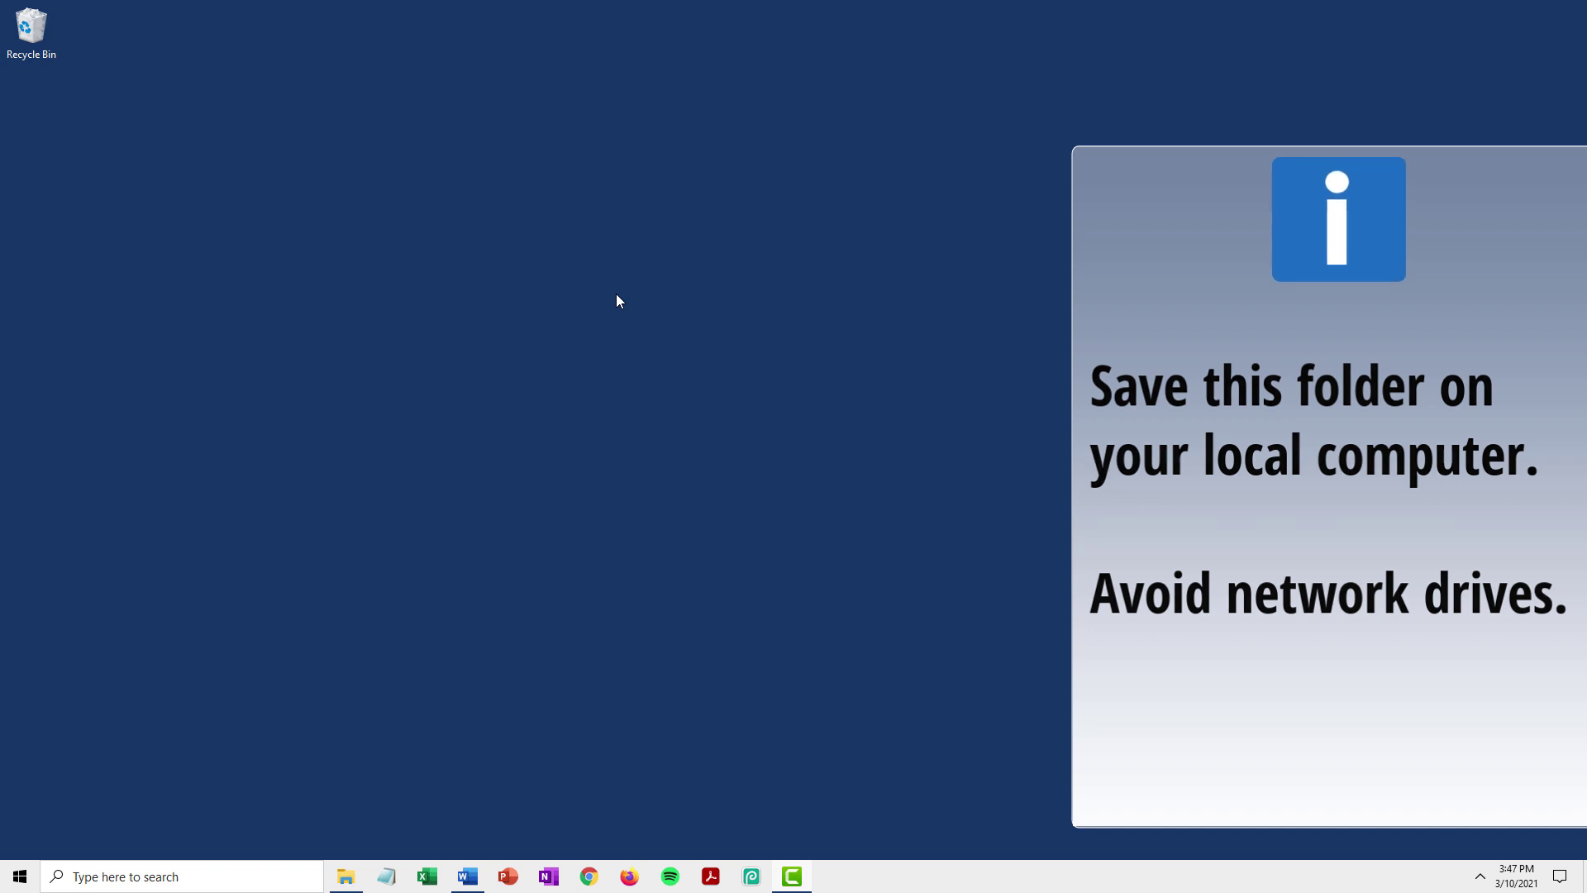
{"action": "right_click", "coordinate": [617, 295]}
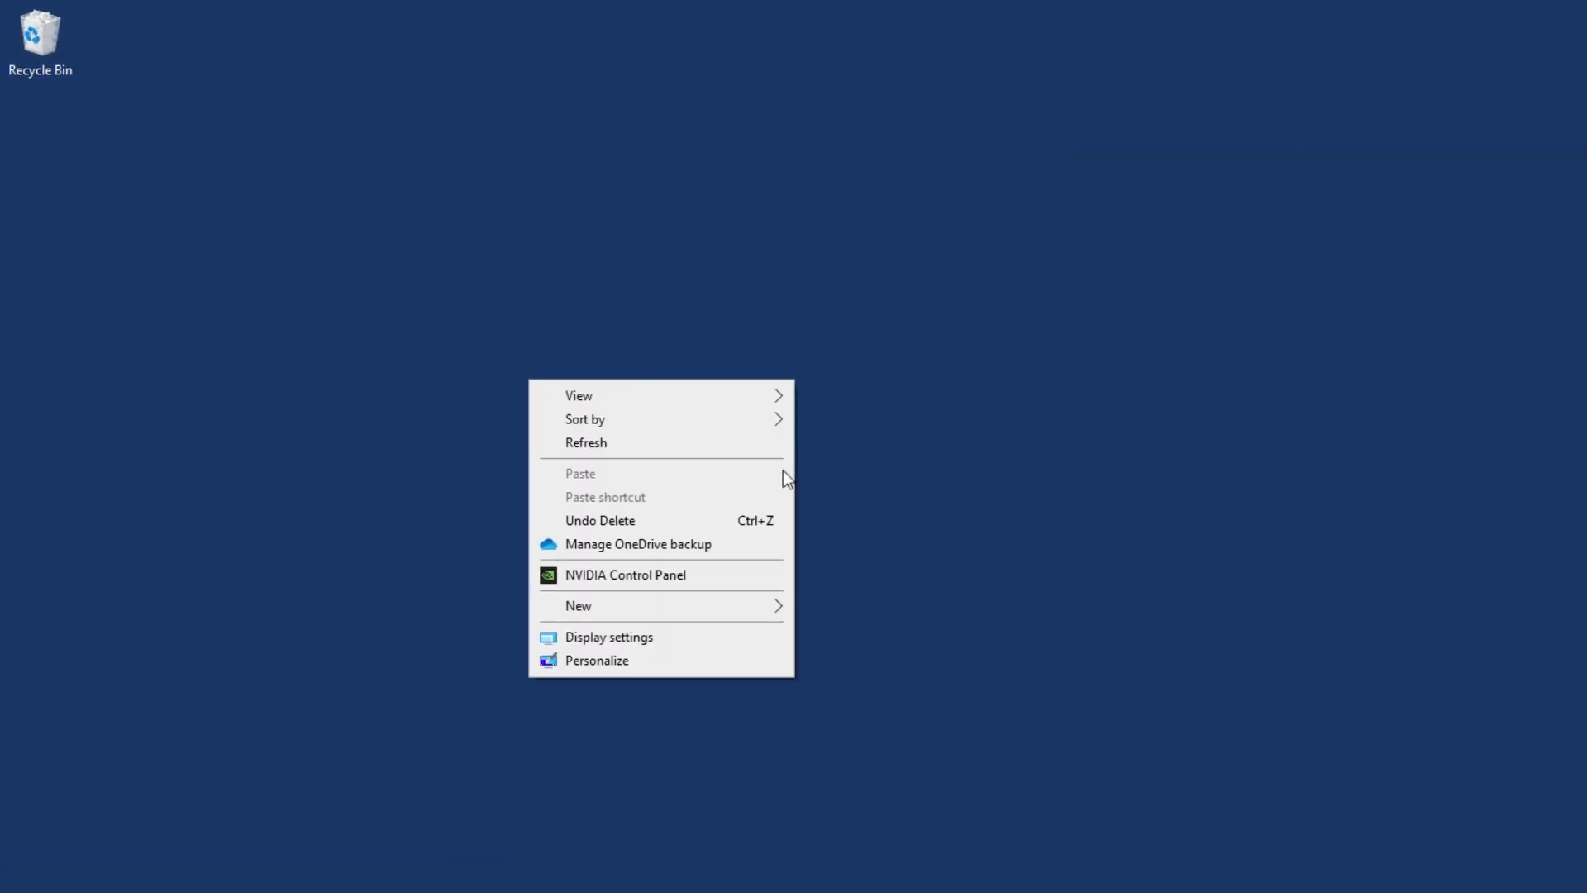
{"action": "mouse_move", "coordinate": [766, 592]}
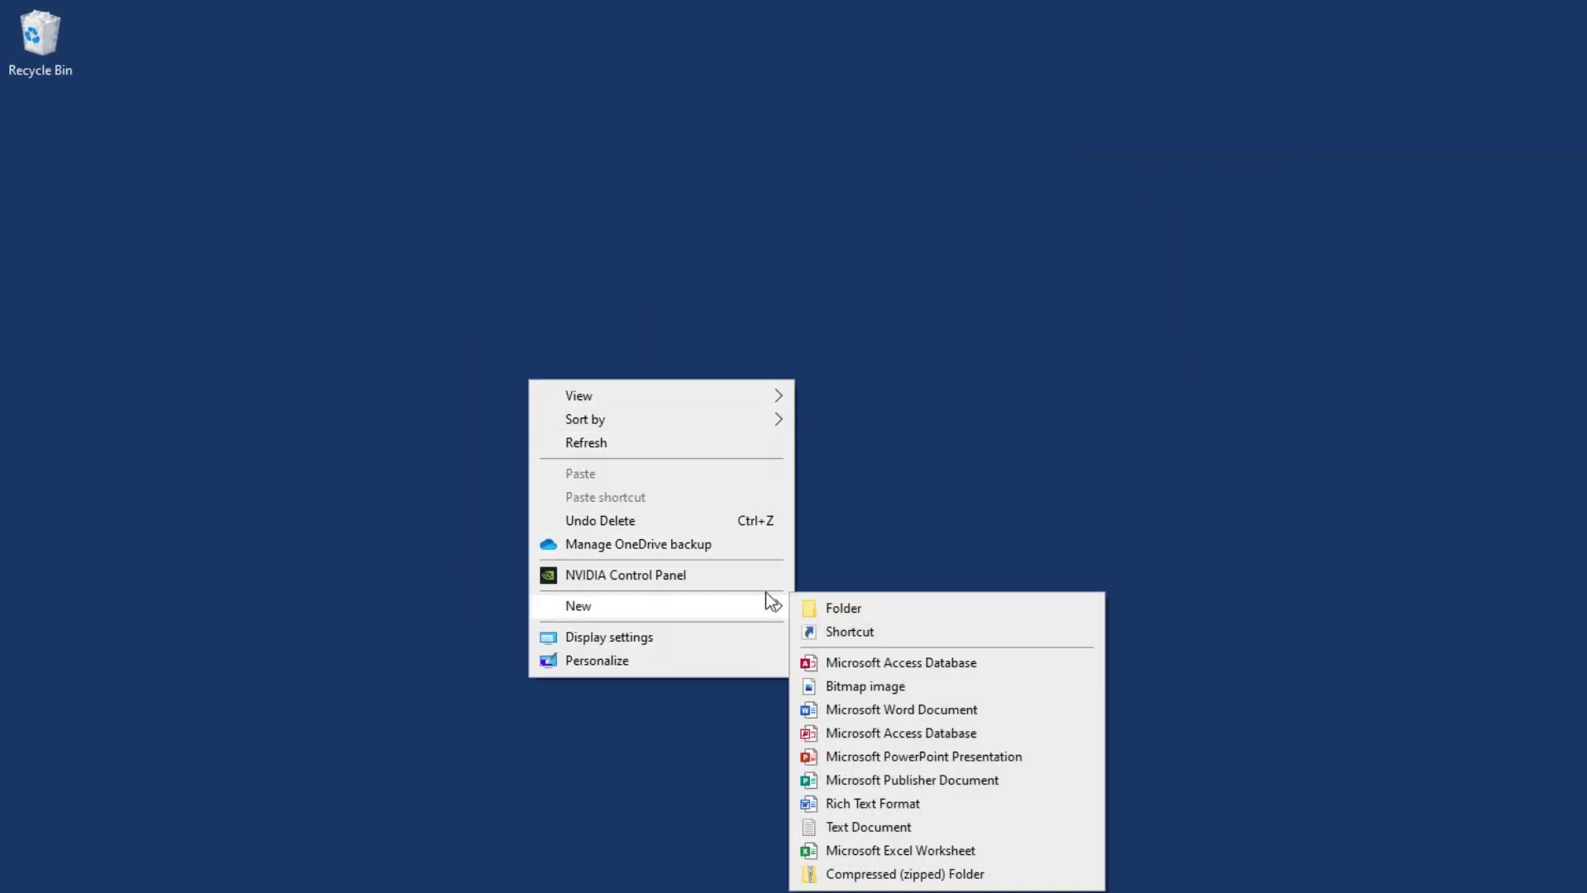
{"action": "left_click", "coordinate": [886, 611]}
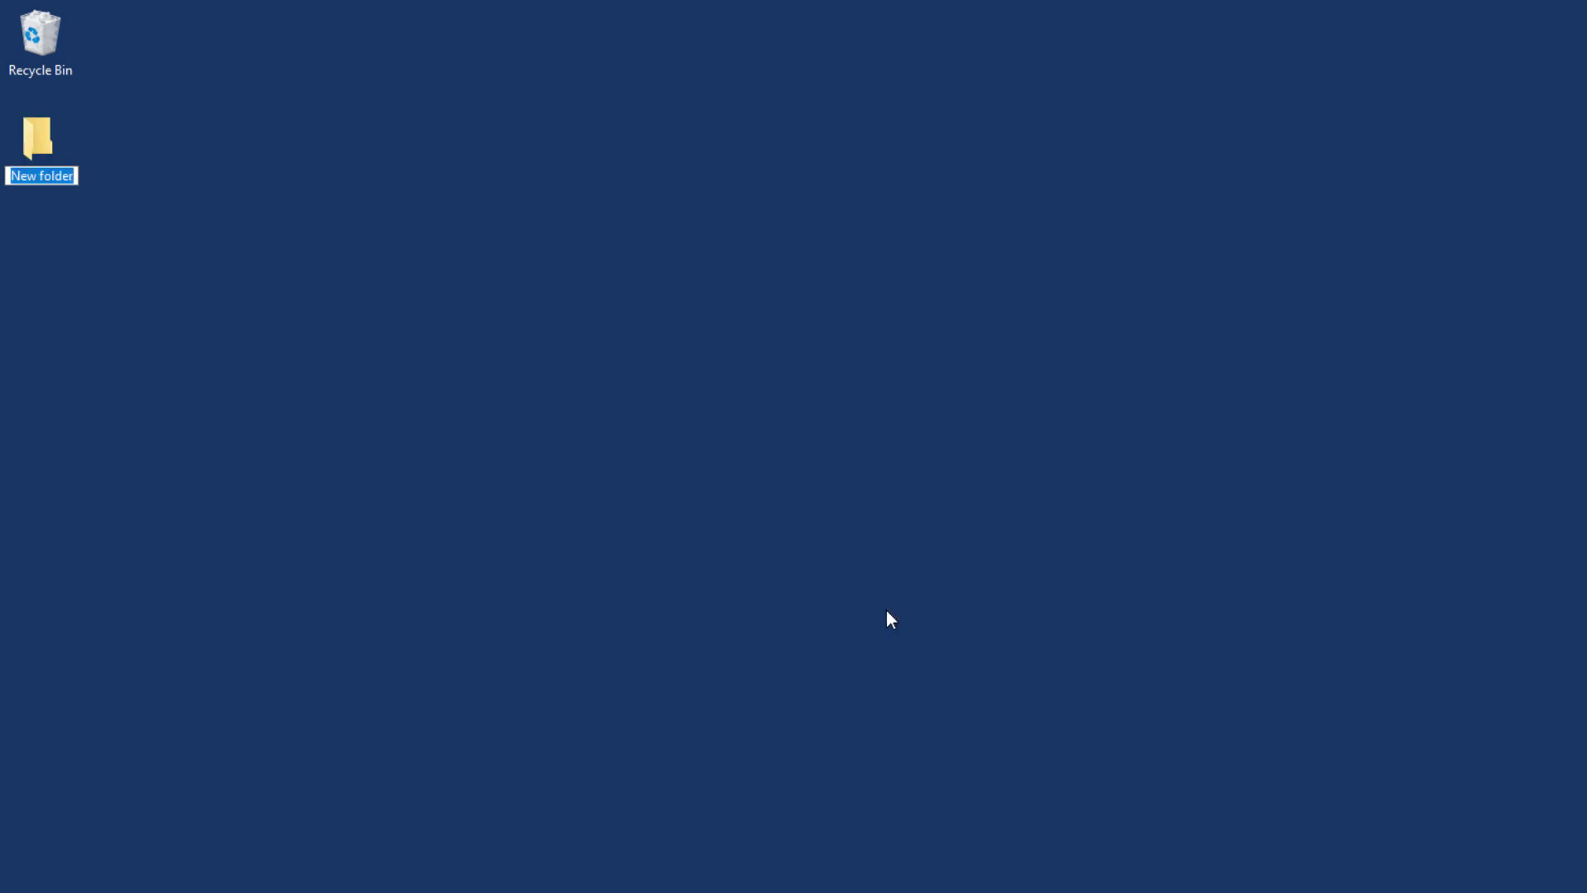
{"action": "type", "text": "2021 OpSub Tools"}
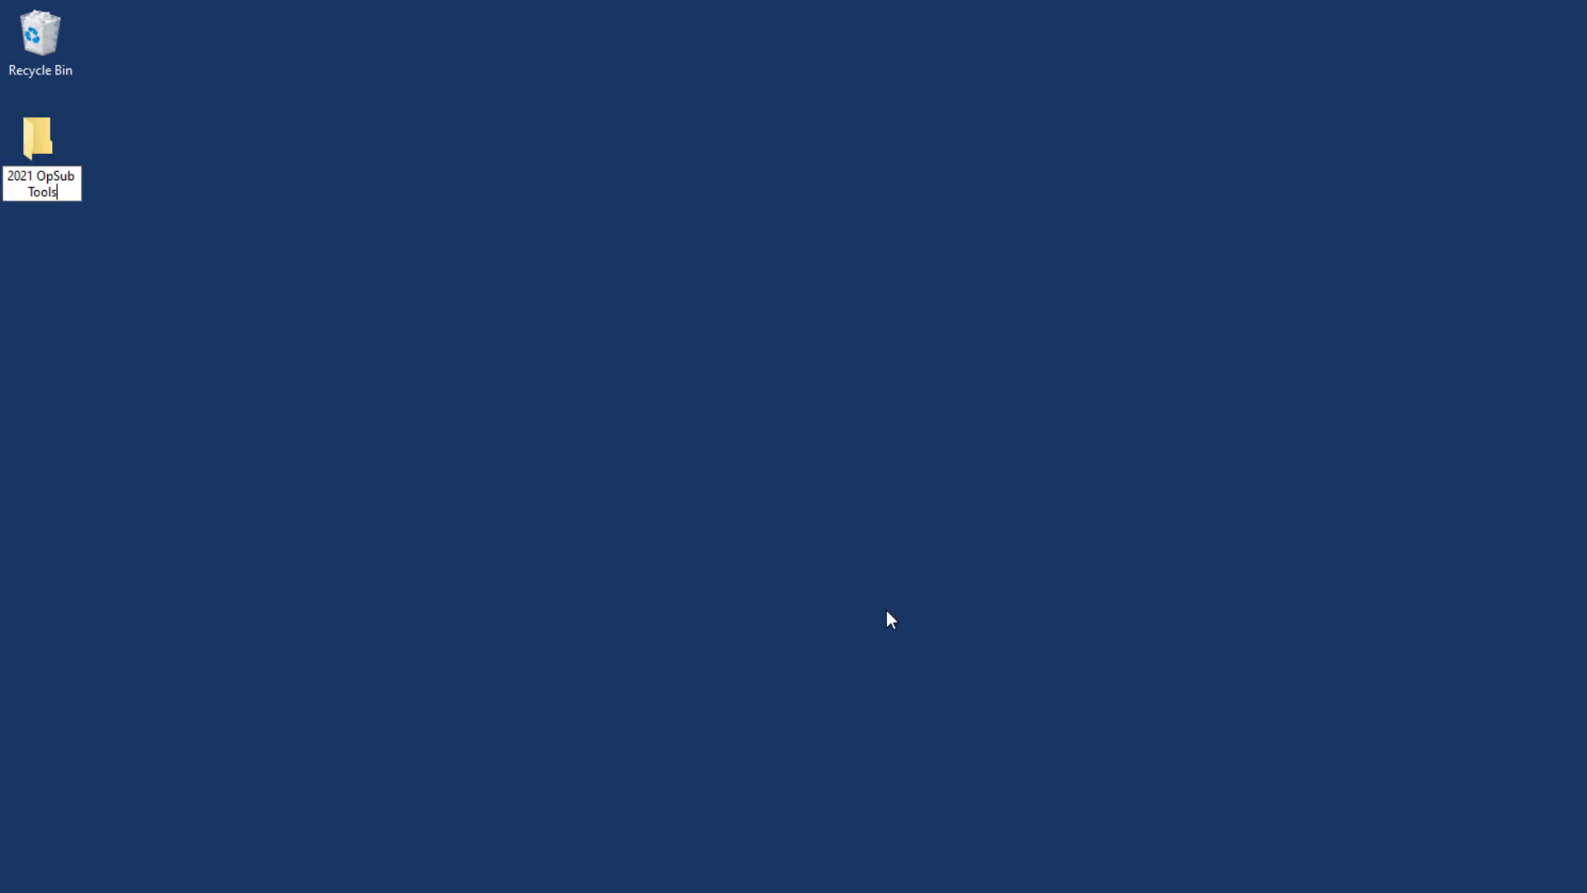
{"action": "key", "text": "Return"}
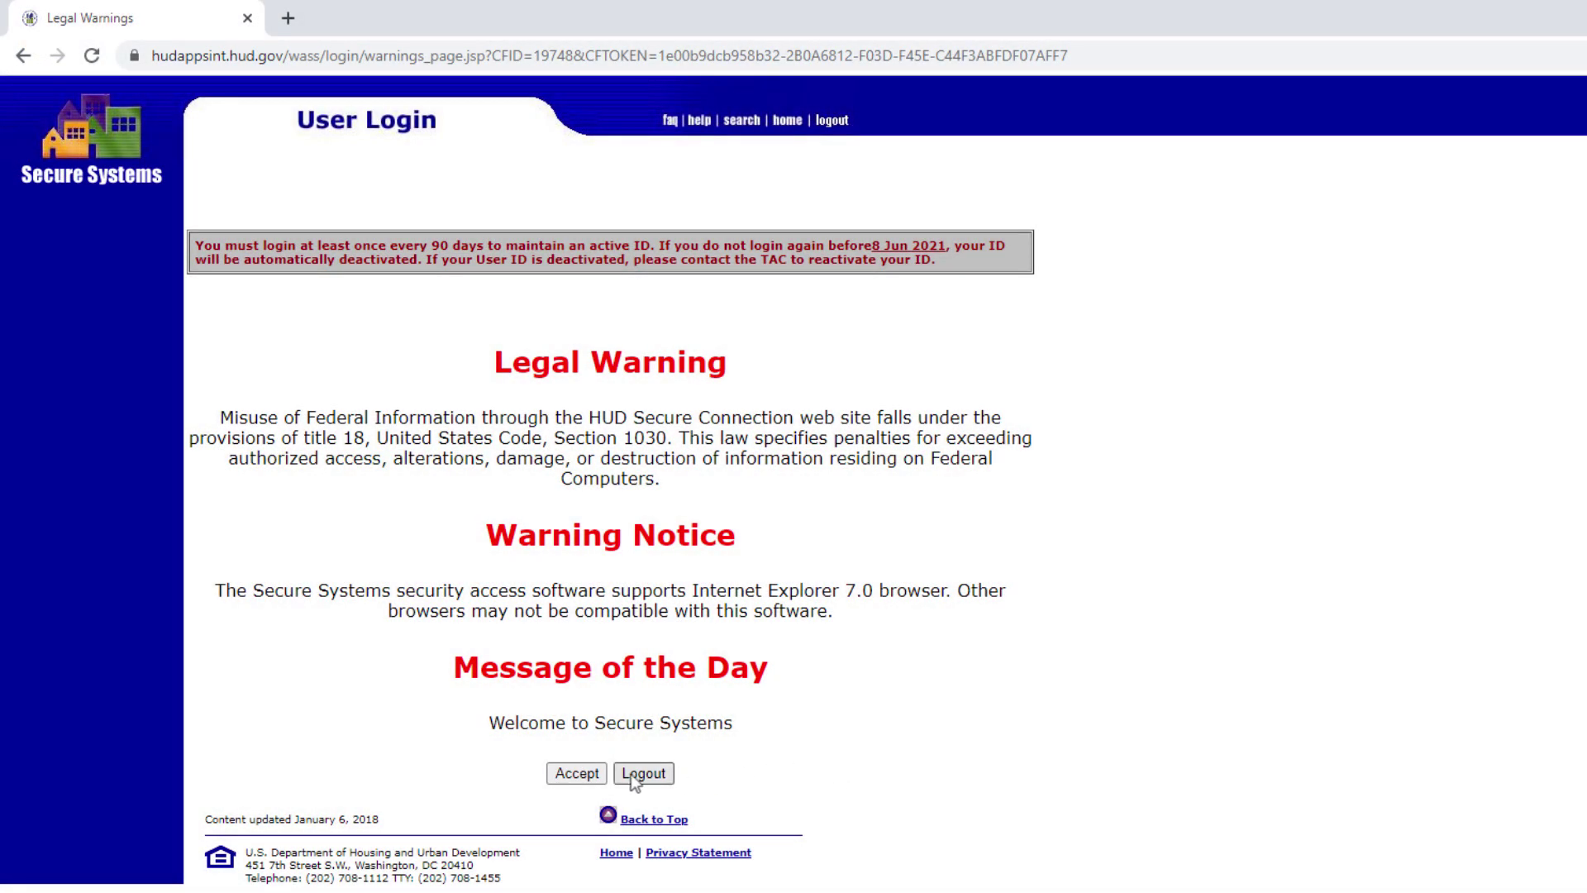
Step: Accept the legal warning and go through PIH Operating Fund to the PHA Tool Download page
{"action": "left_click", "coordinate": [589, 773]}
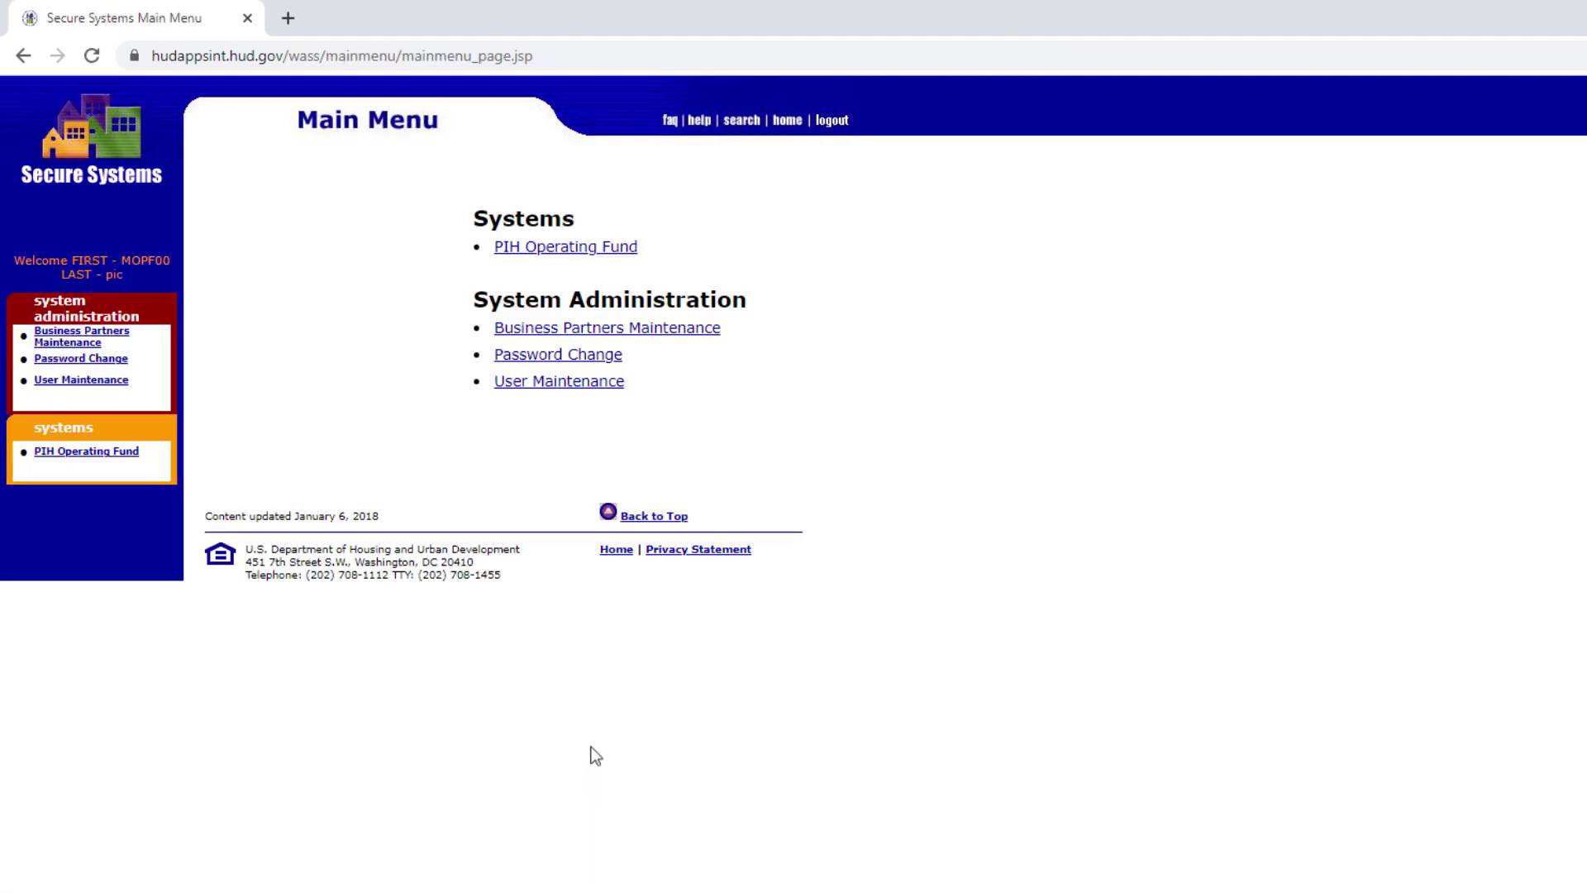
{"action": "left_click", "coordinate": [539, 248]}
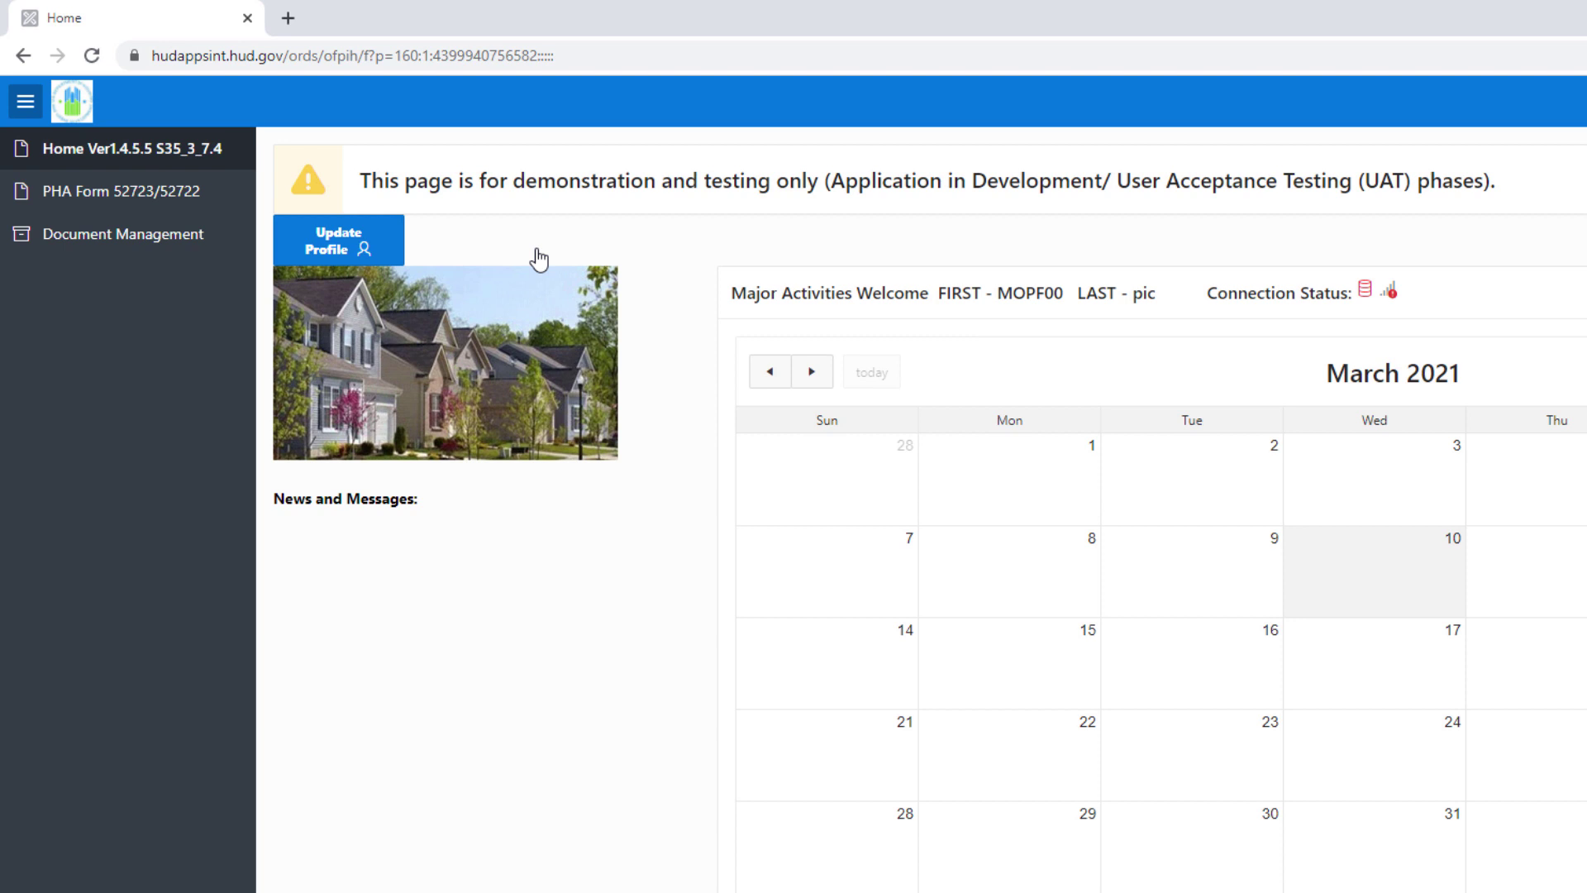
{"action": "left_click", "coordinate": [214, 202]}
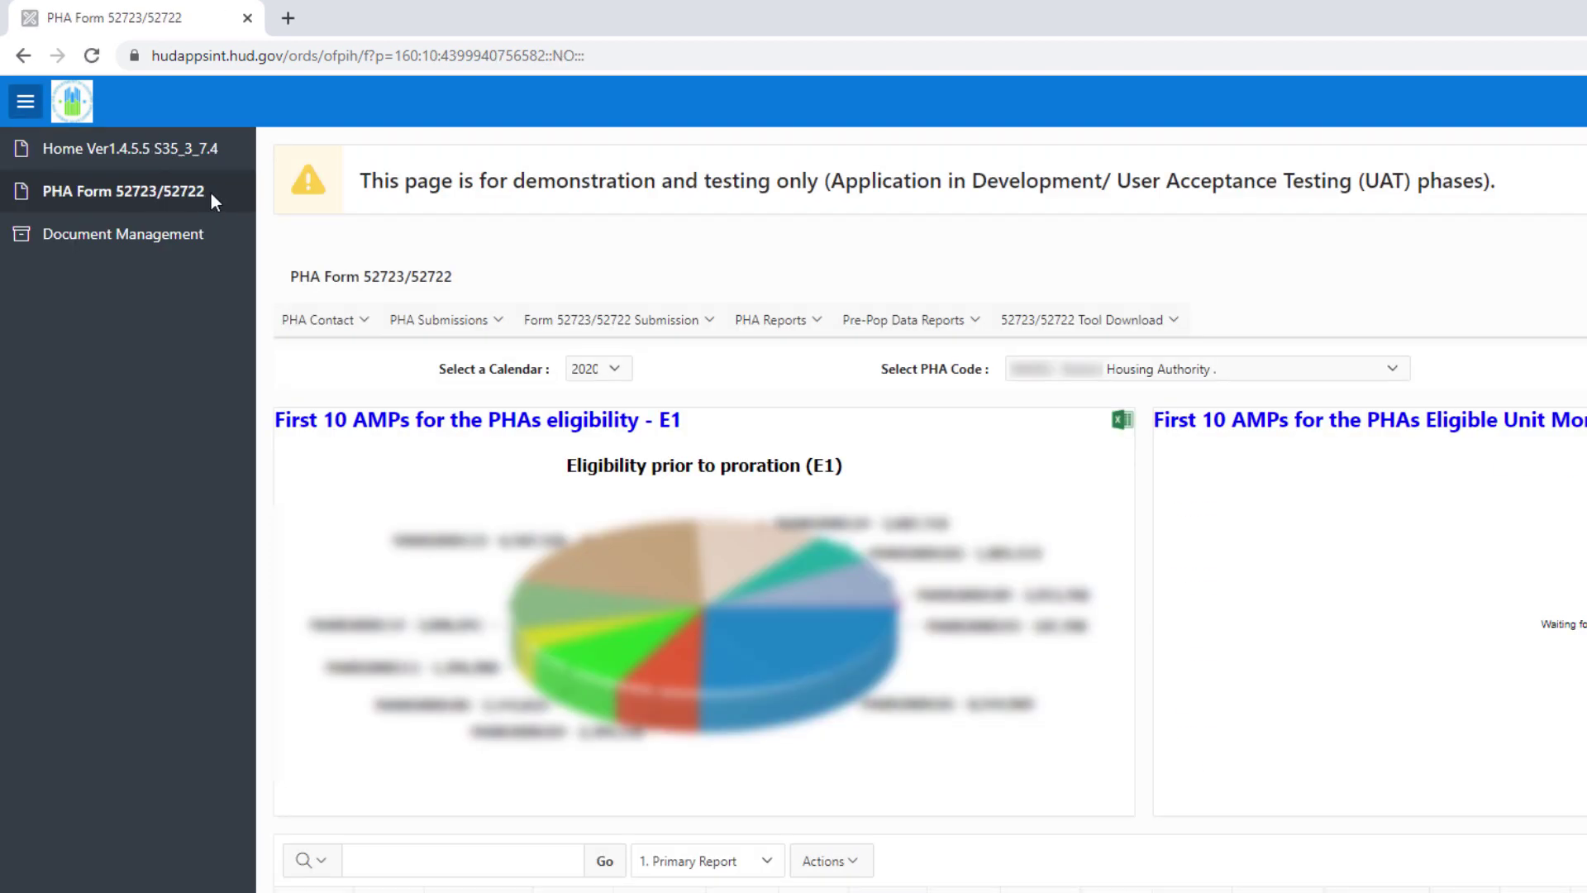
{"action": "left_click", "coordinate": [1166, 324]}
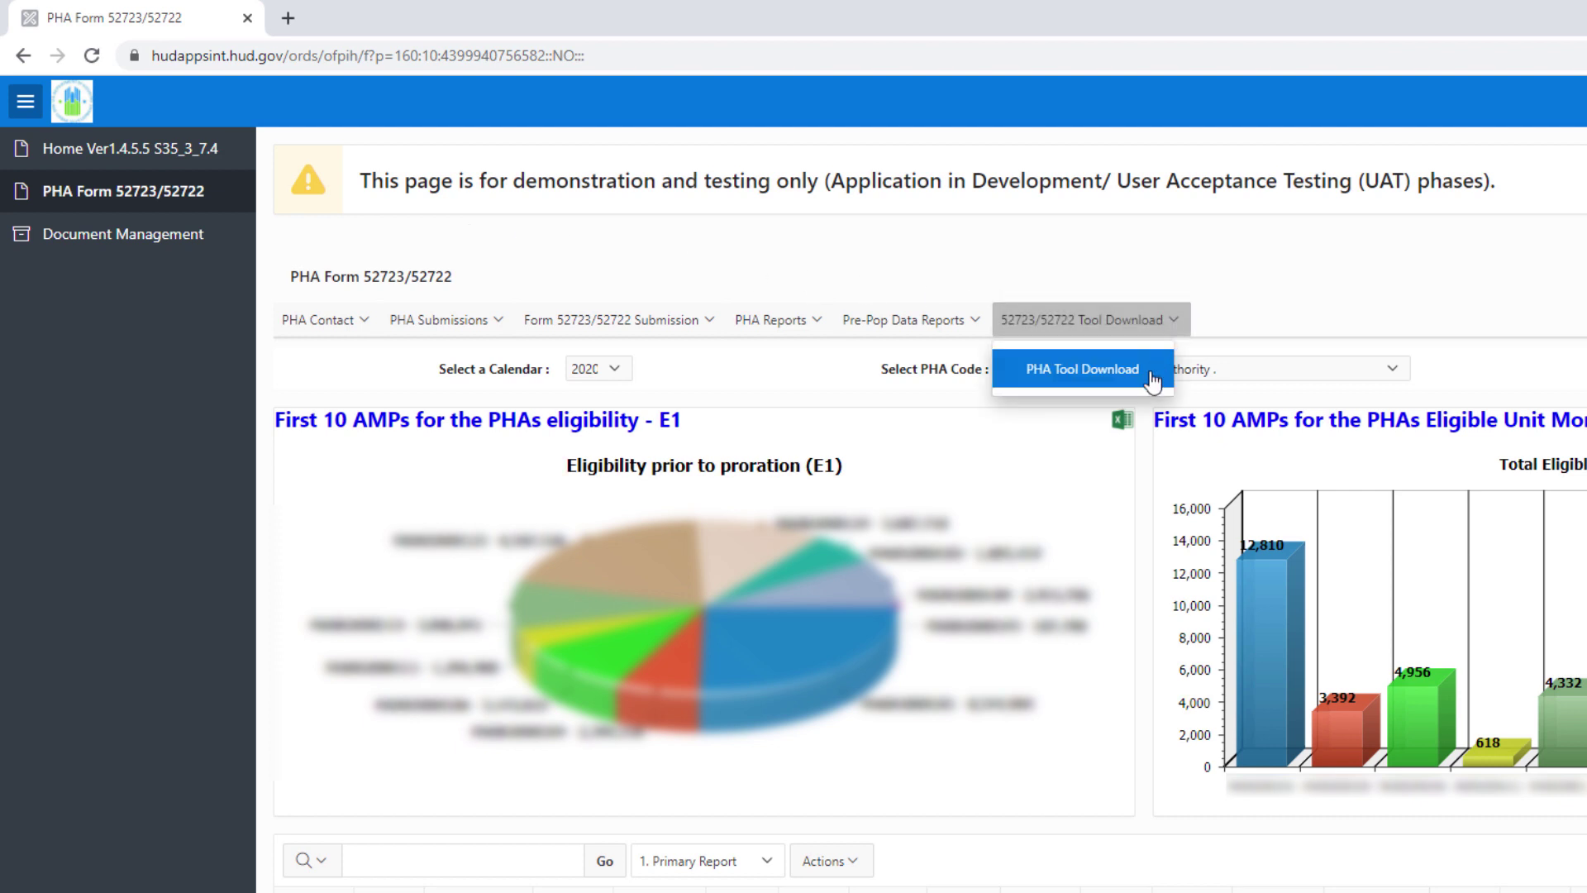
{"action": "left_click", "coordinate": [1153, 381]}
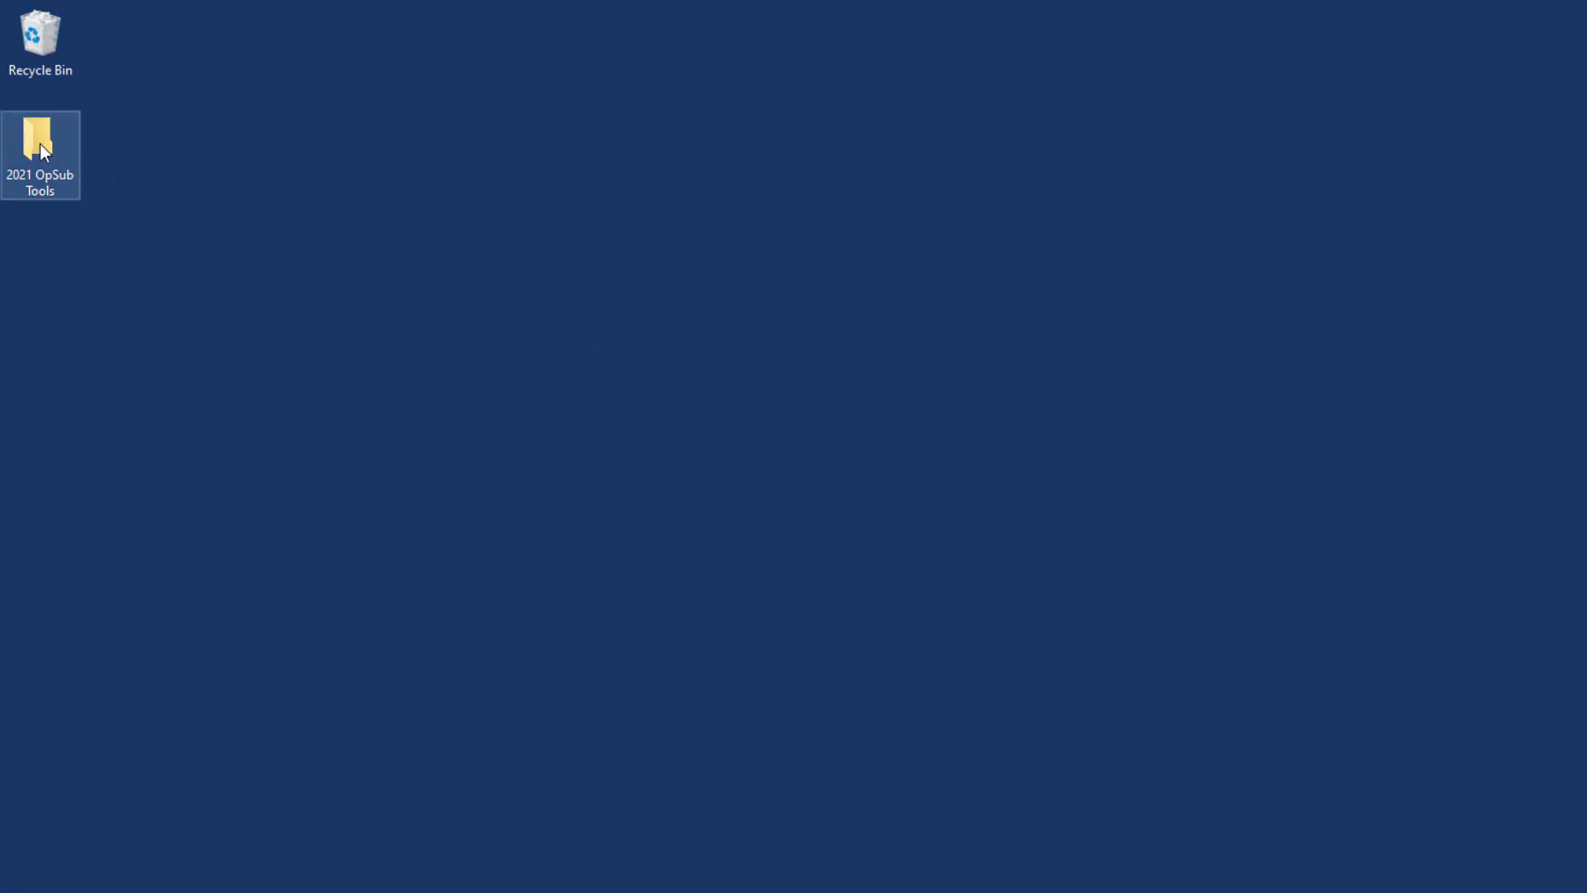
Step: In the 2021 OpSub Tools folder, extract the CY2021HUD_52723PHATool_v1.1 zip into its own folder
{"action": "left_click", "coordinate": [41, 149]}
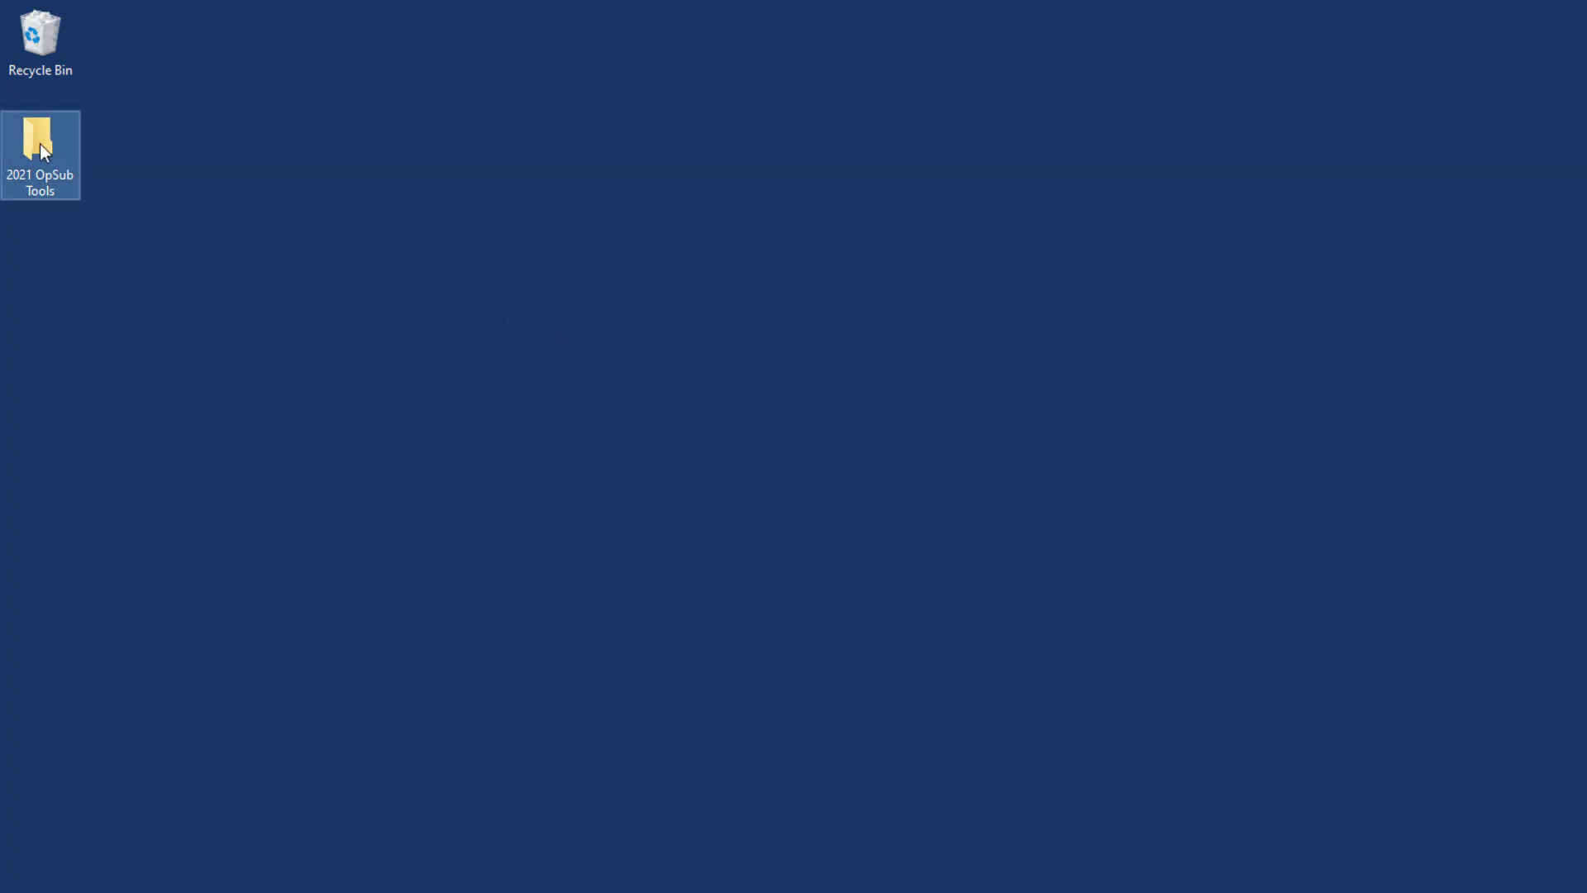
{"action": "double_click", "coordinate": [43, 151]}
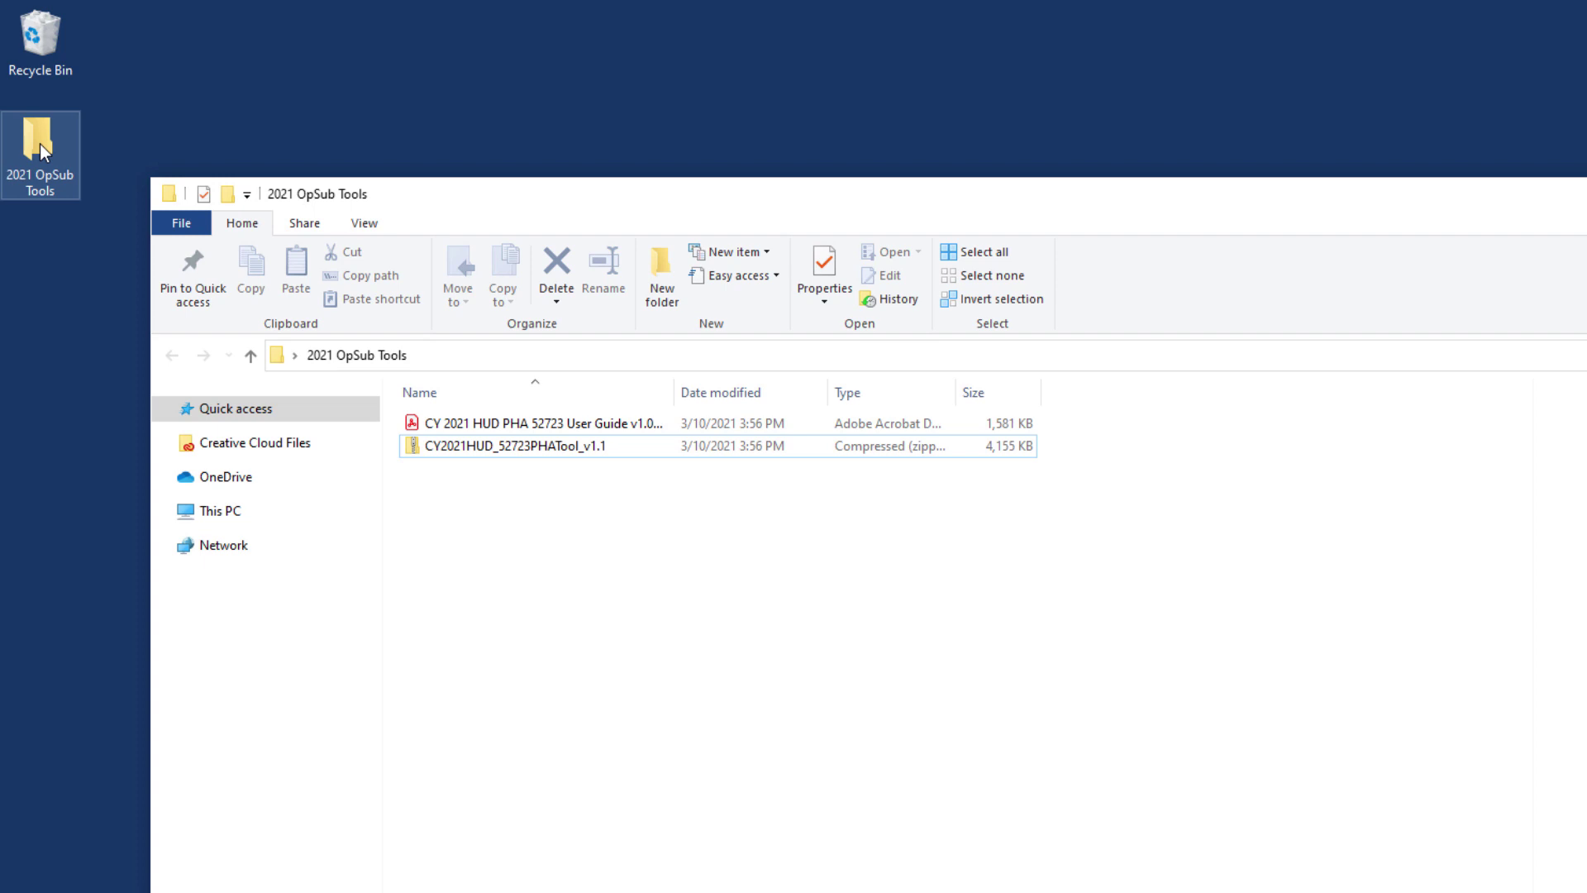
{"action": "left_click", "coordinate": [557, 453]}
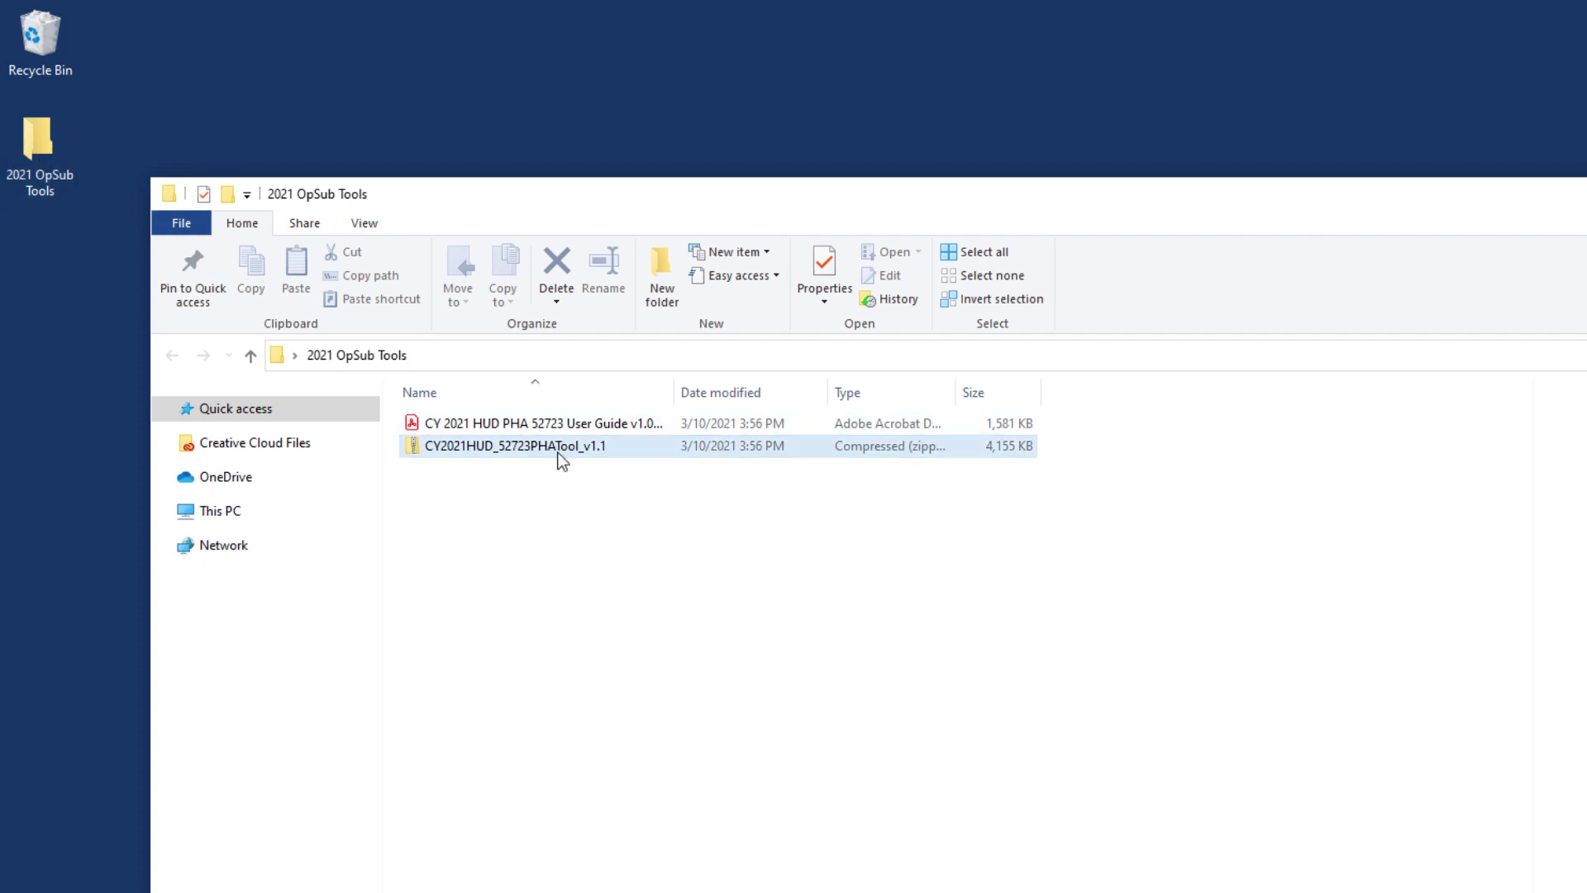
{"action": "right_click", "coordinate": [558, 453]}
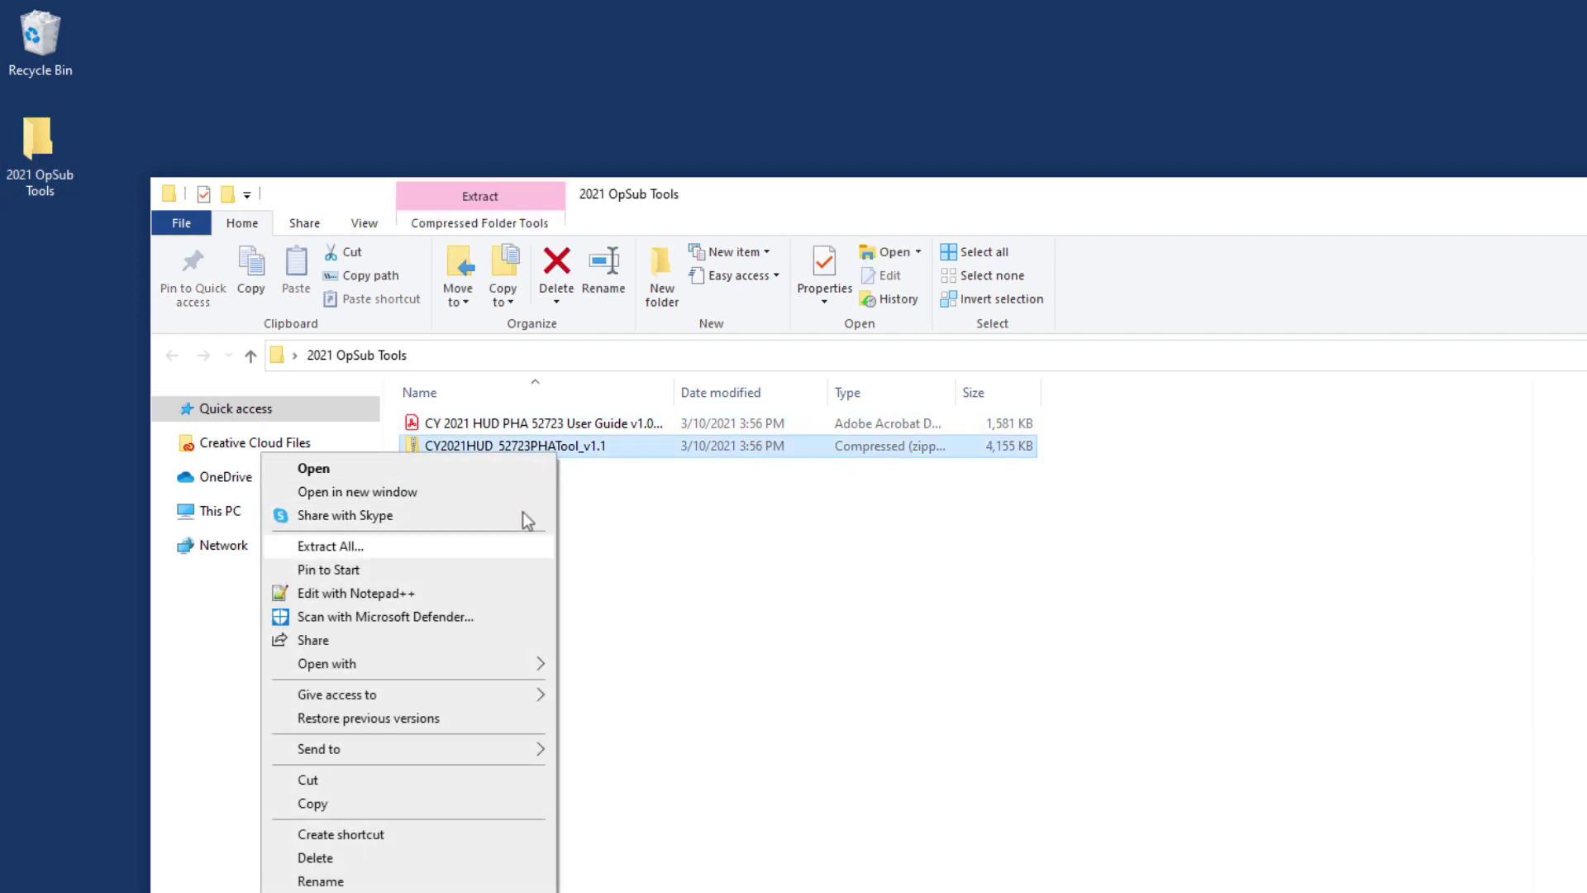
{"action": "left_click", "coordinate": [500, 548]}
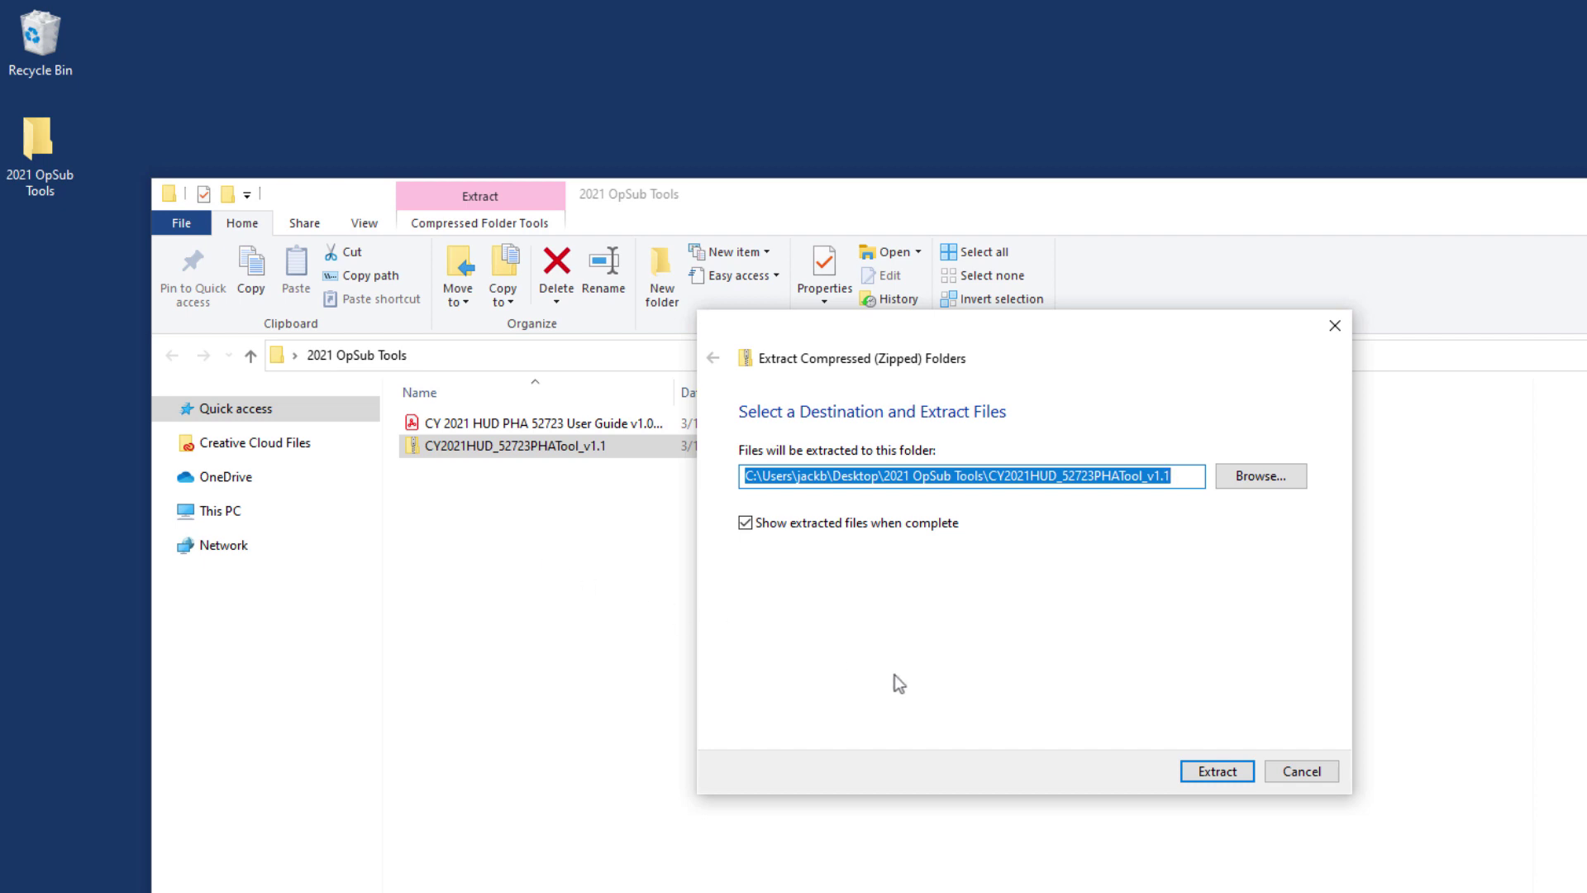
{"action": "left_click", "coordinate": [1228, 782]}
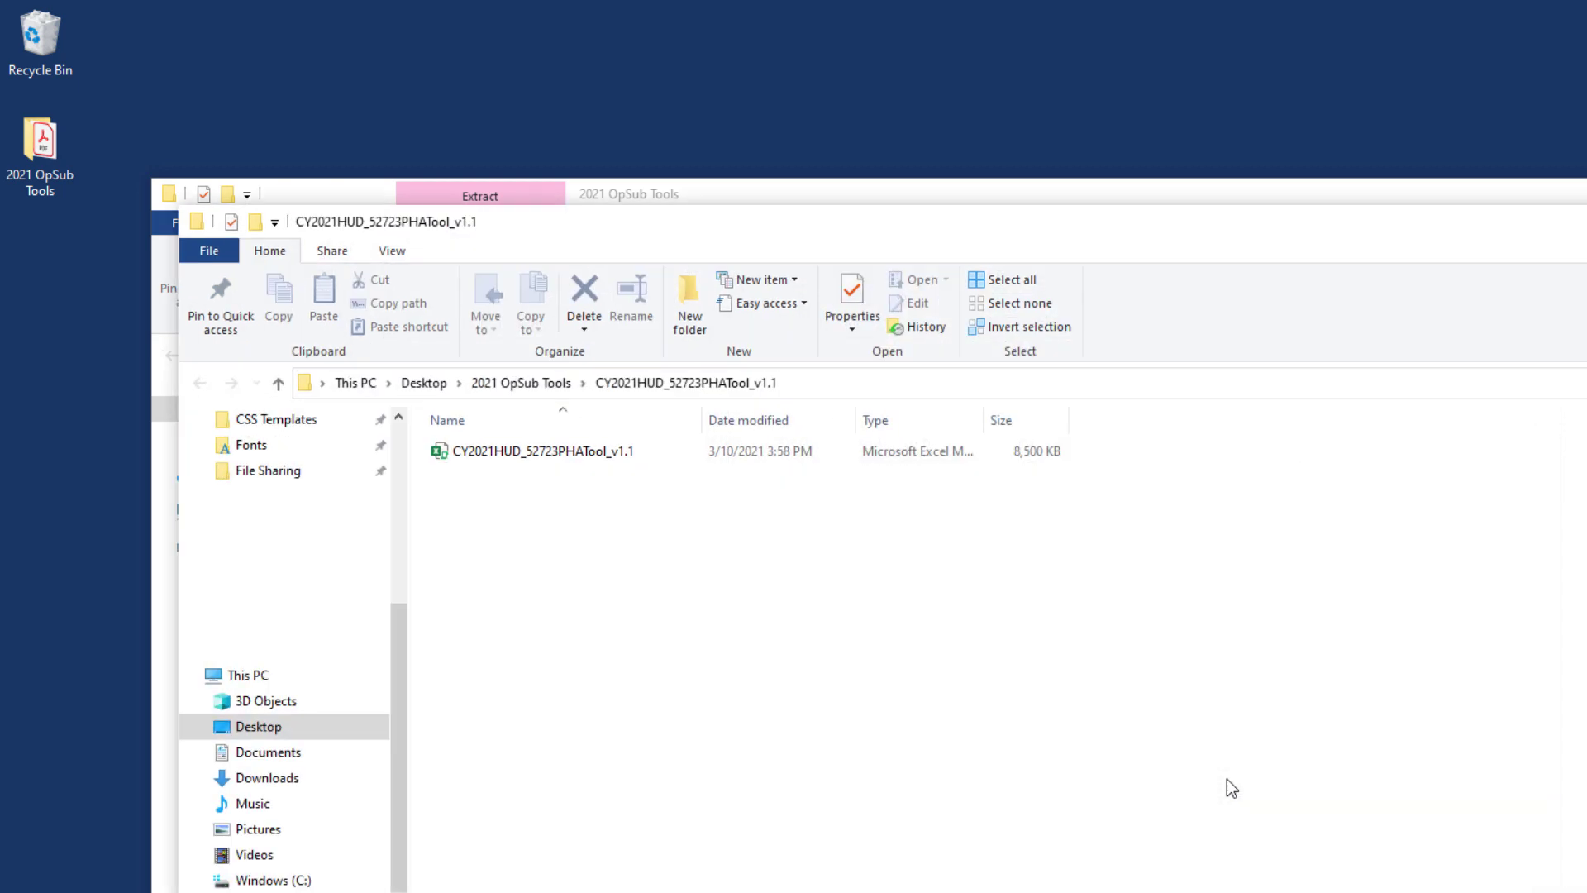
Step: Open the extracted PHA tool workbook and select the housing authority from the dropdown
{"action": "double_click", "coordinate": [929, 453]}
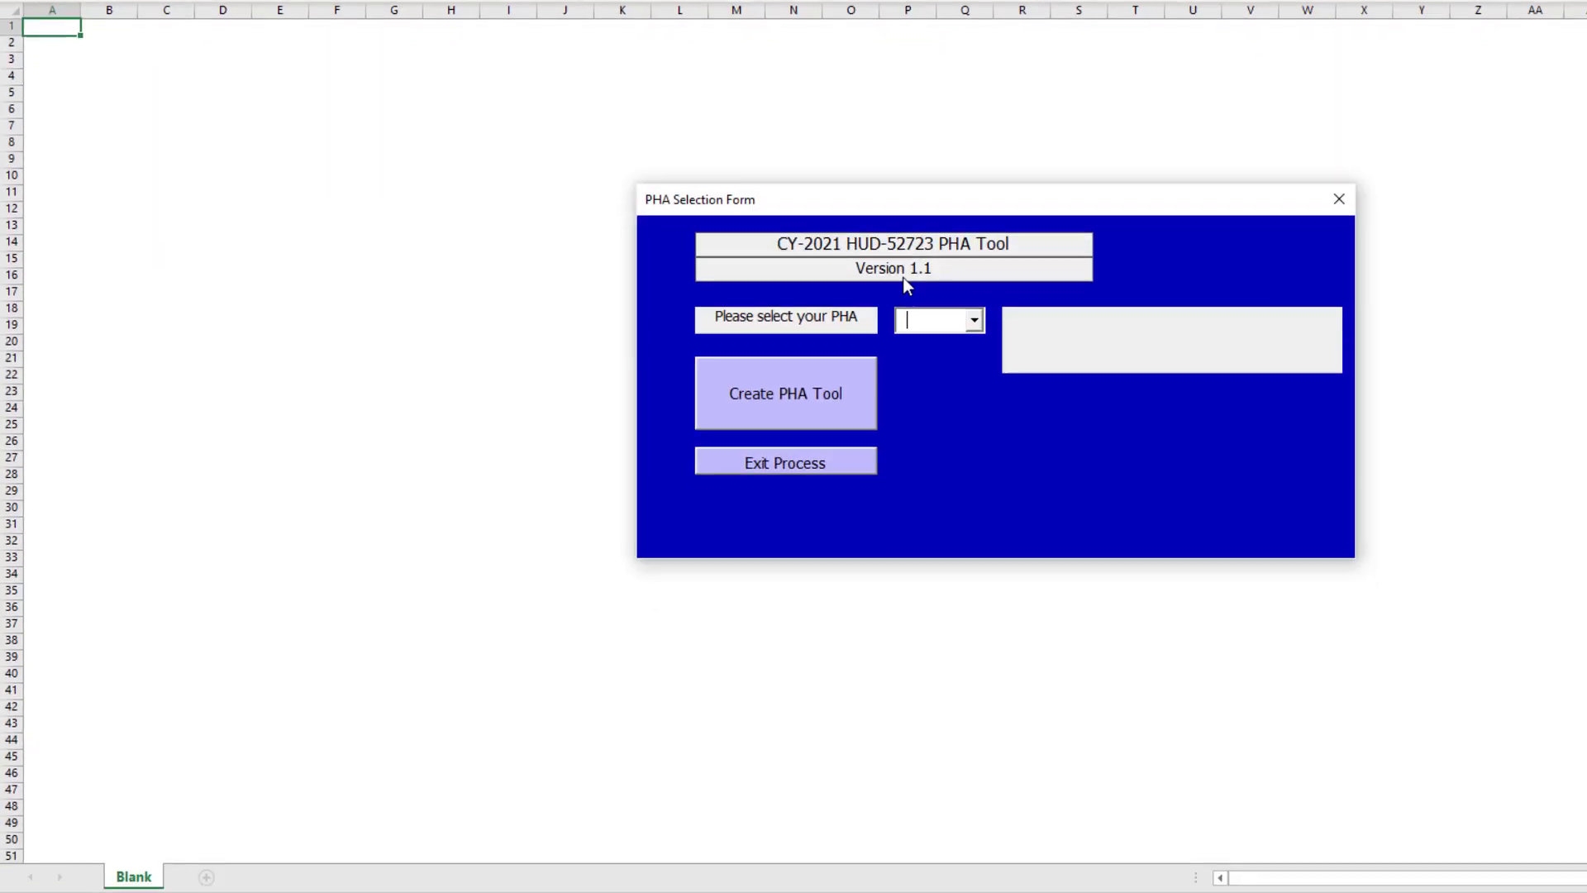
{"action": "left_click", "coordinate": [966, 316]}
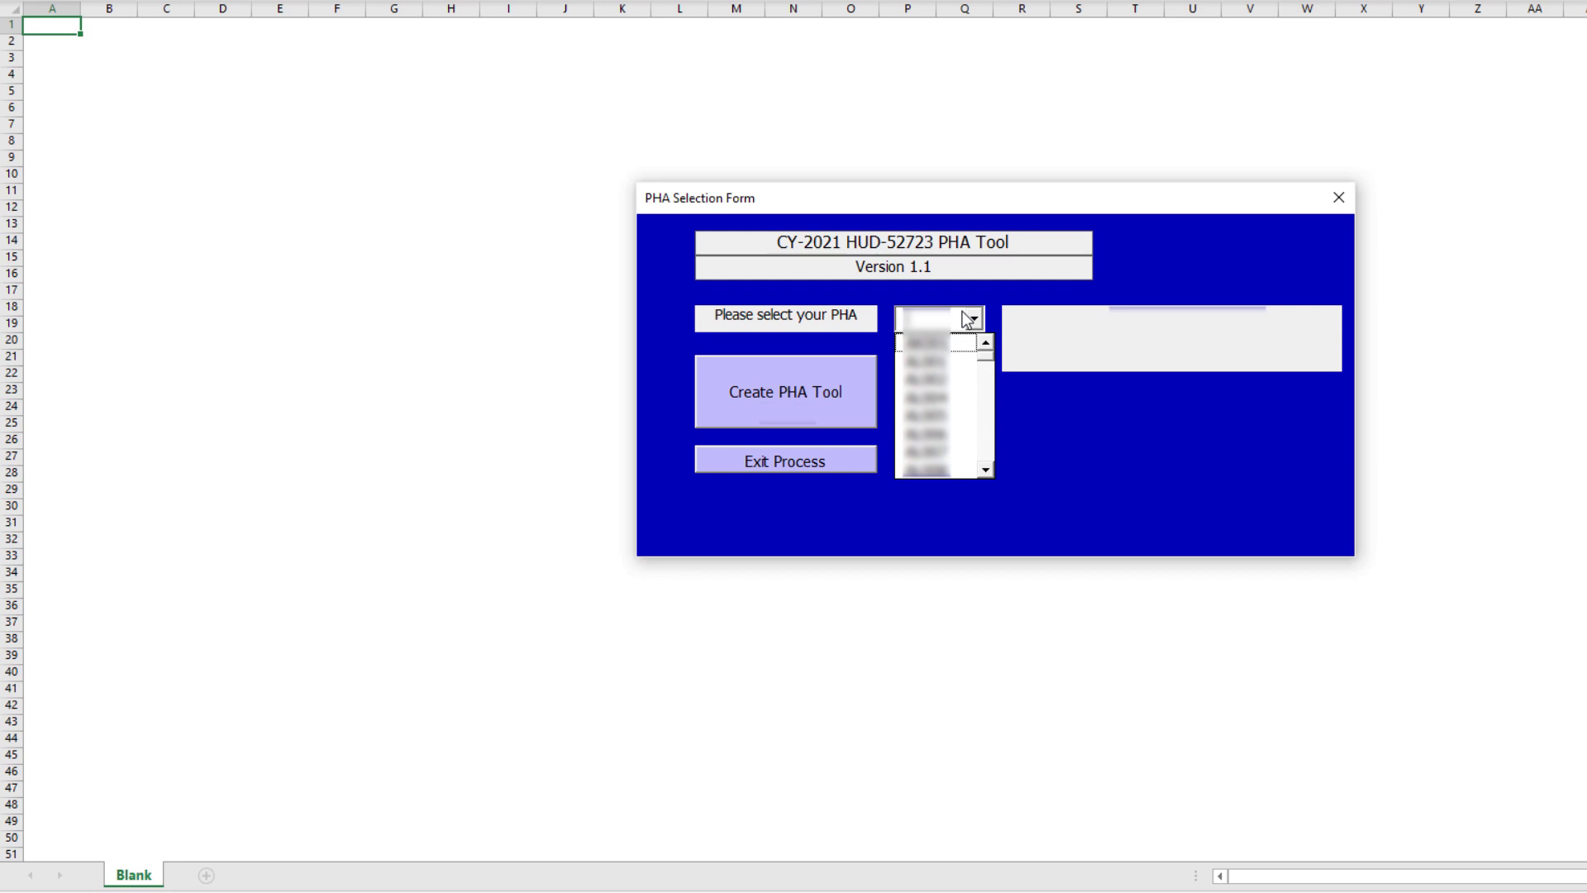
{"action": "type", "text": "tx"}
{"action": "left_click", "coordinate": [984, 472]}
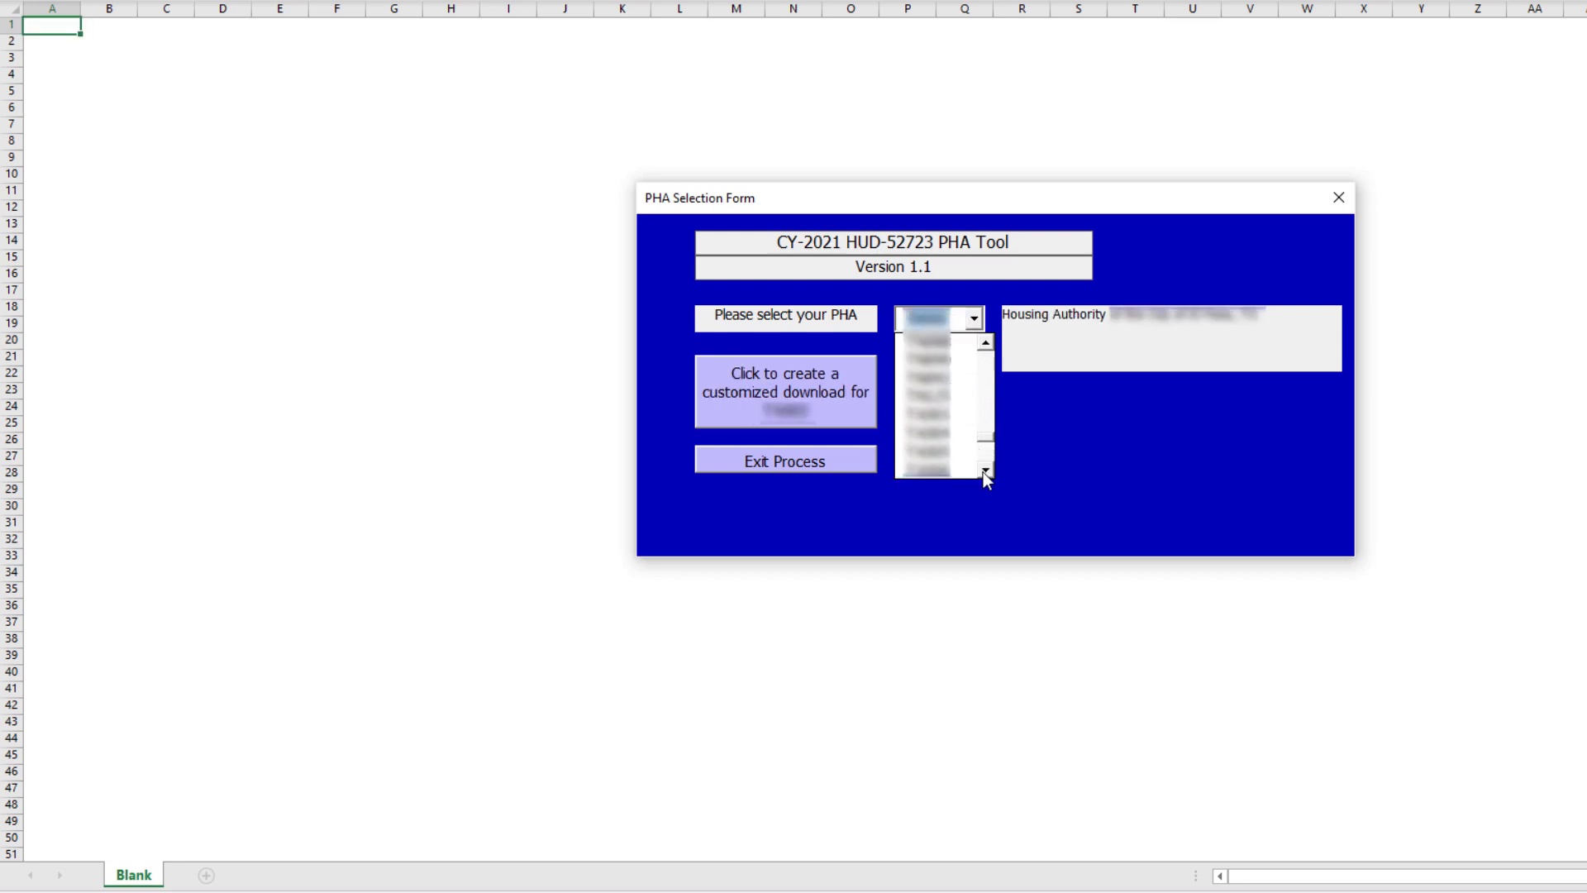
{"action": "scroll", "coordinate": [984, 473], "scroll_direction": "down", "scroll_amount": 5}
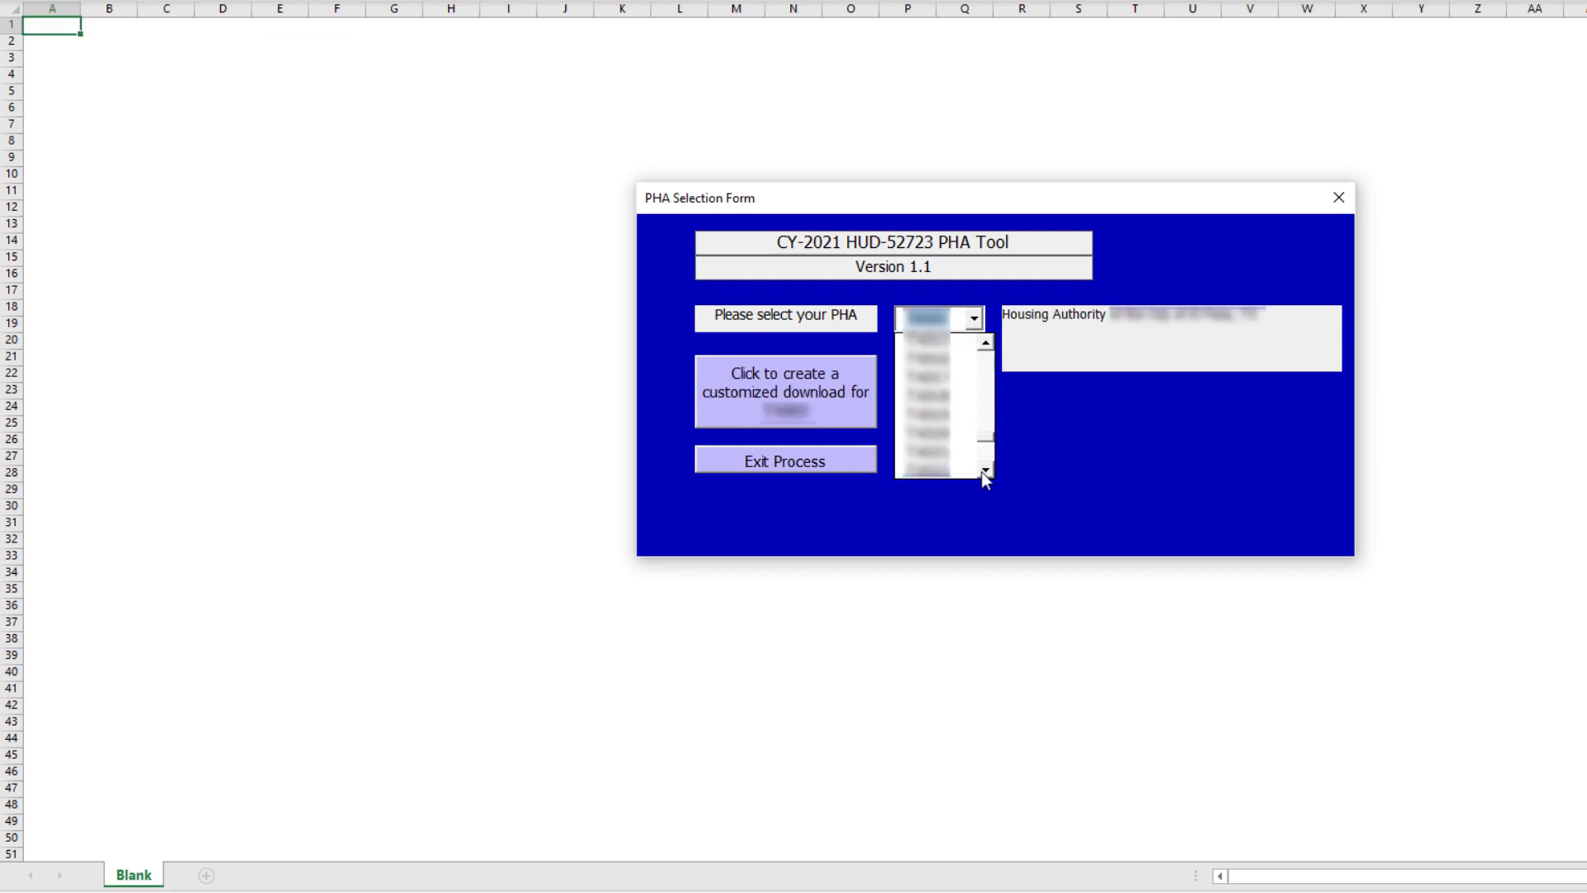
{"action": "left_click", "coordinate": [952, 472]}
Step: Create the customized tool and save it into the extracted CY2021HUD_52723PHATool_v1.1 folder
{"action": "left_click", "coordinate": [836, 387]}
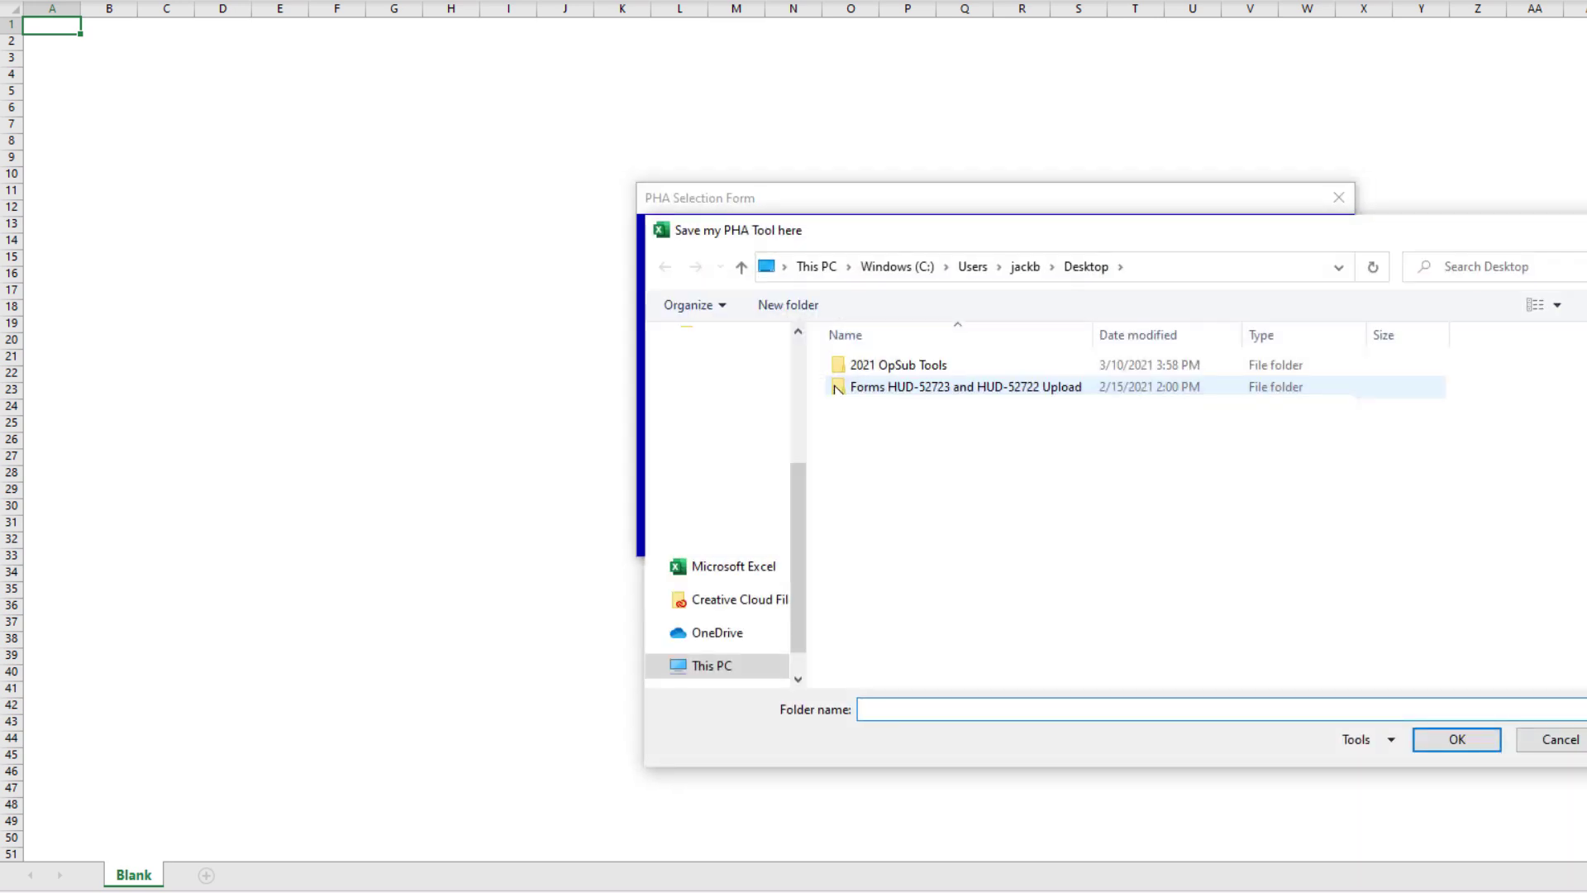
{"action": "double_click", "coordinate": [910, 365]}
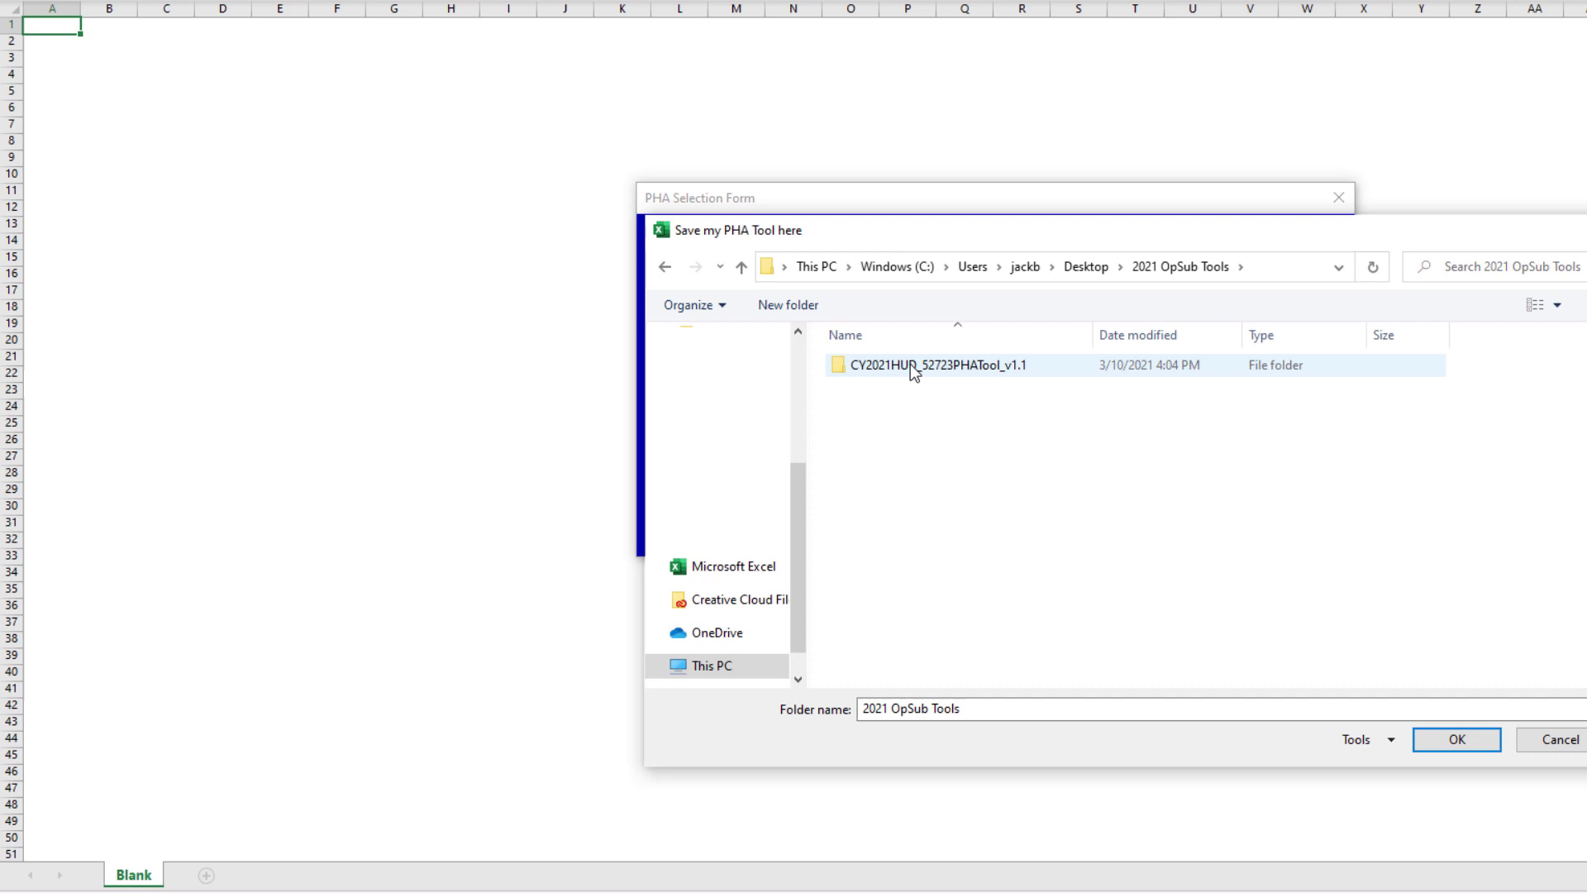
{"action": "double_click", "coordinate": [910, 364]}
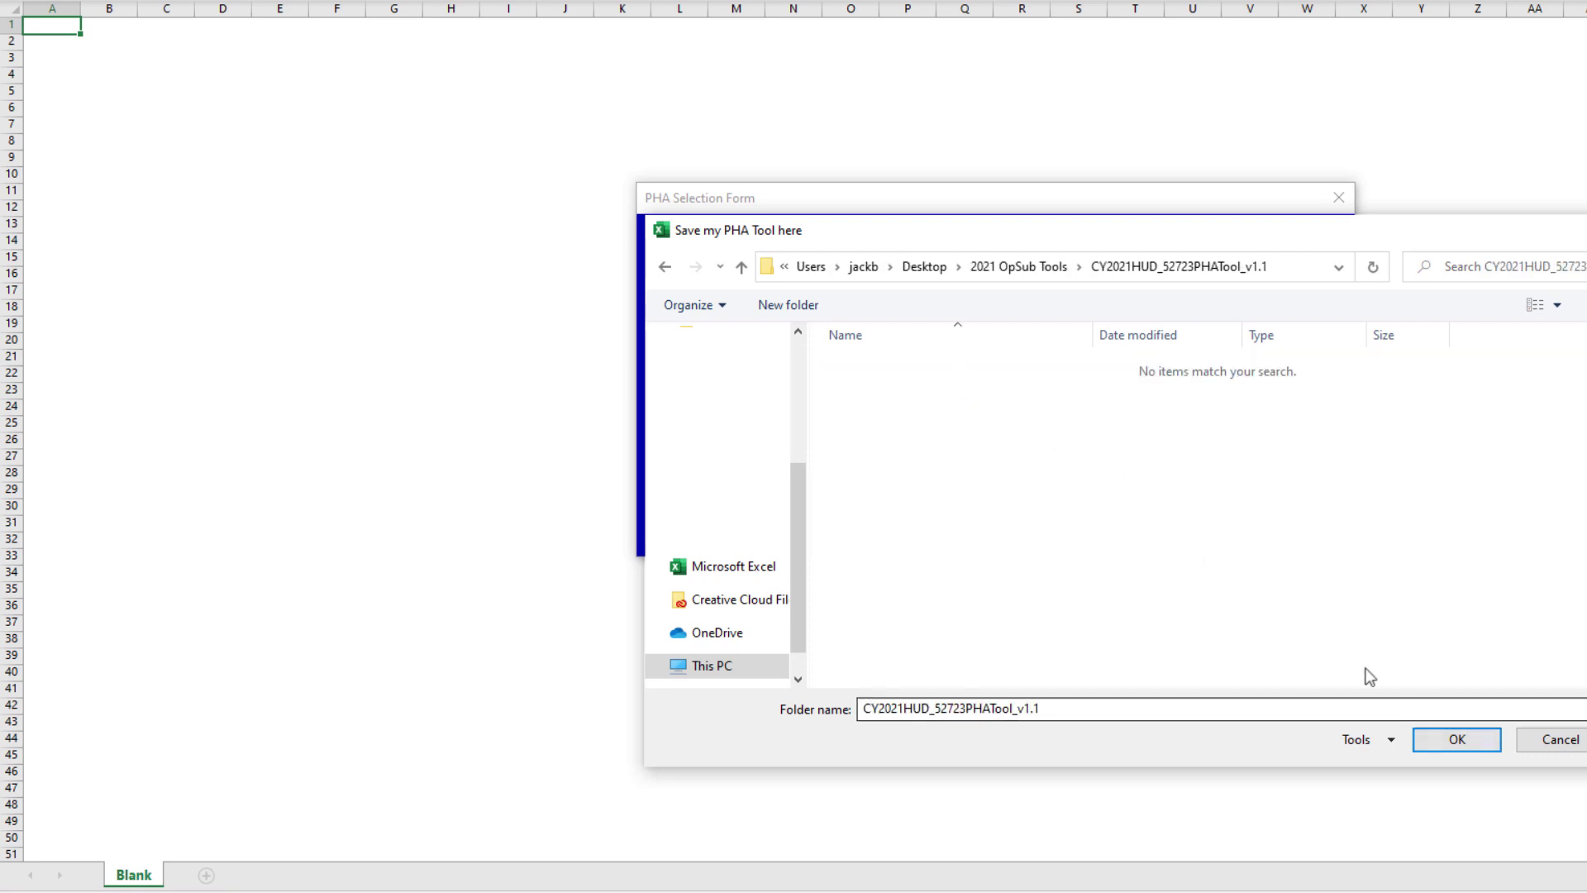
{"action": "left_click", "coordinate": [1455, 739]}
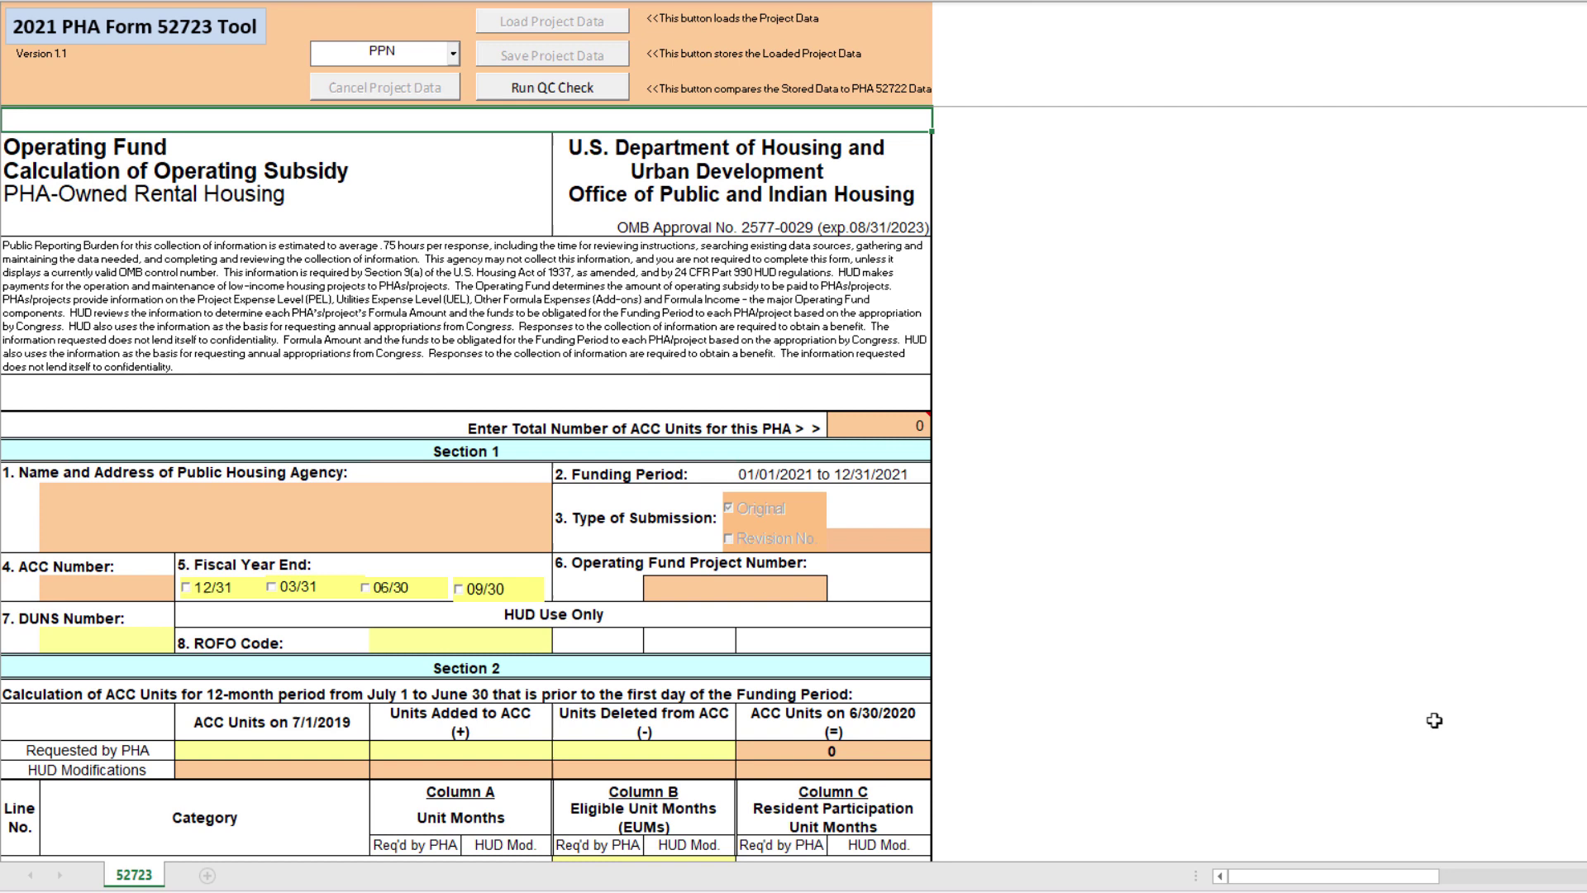
Step: Choose the first project number from the list and load its data into the form
{"action": "left_click", "coordinate": [454, 54]}
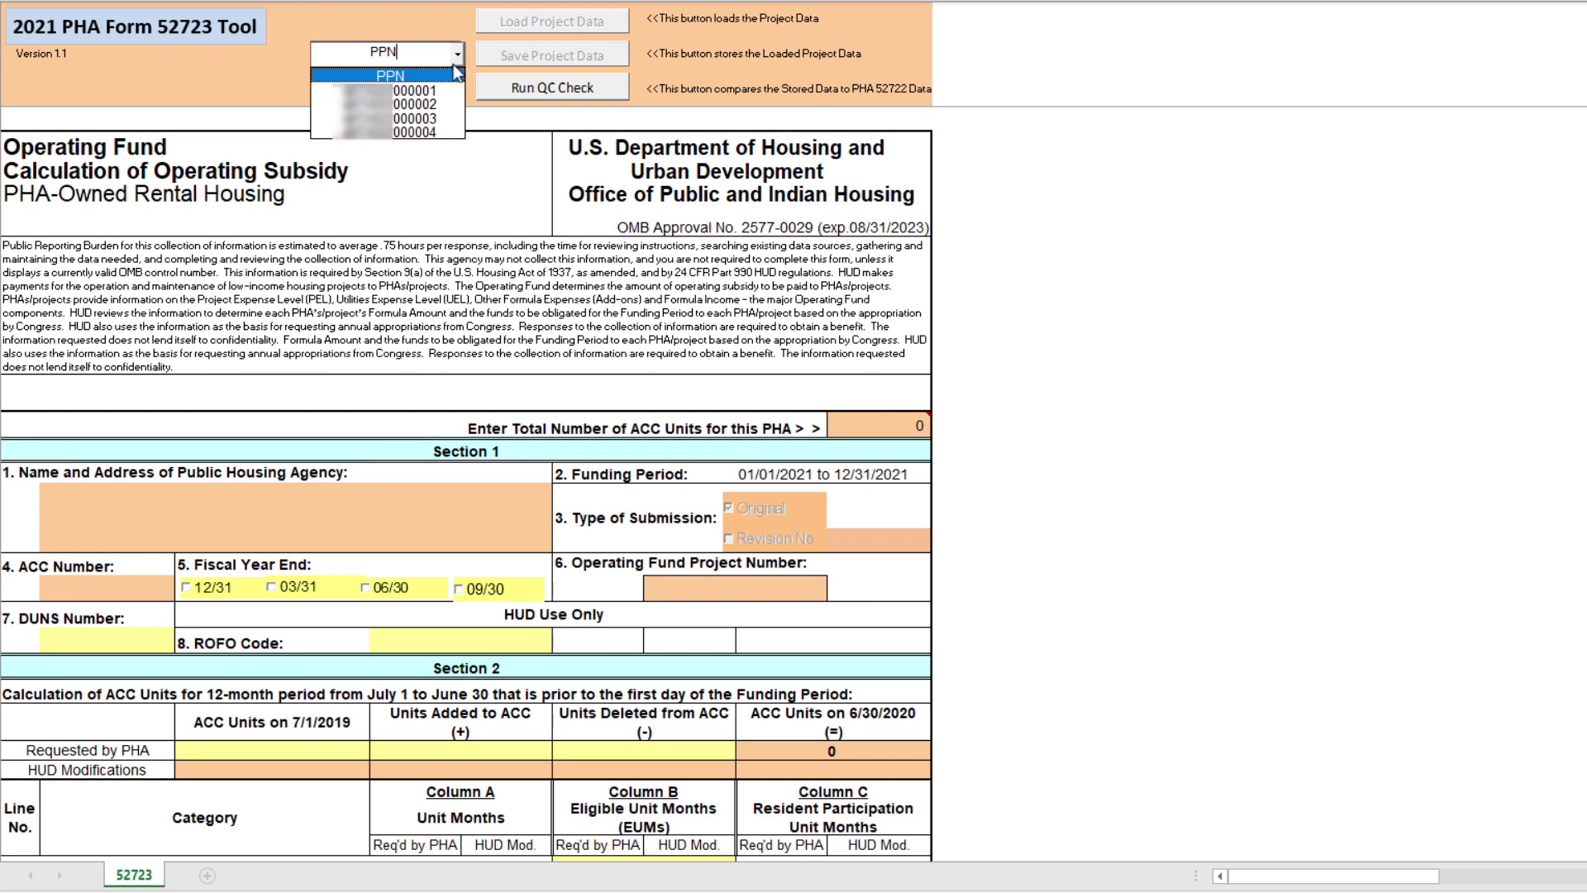
{"action": "left_click", "coordinate": [449, 90]}
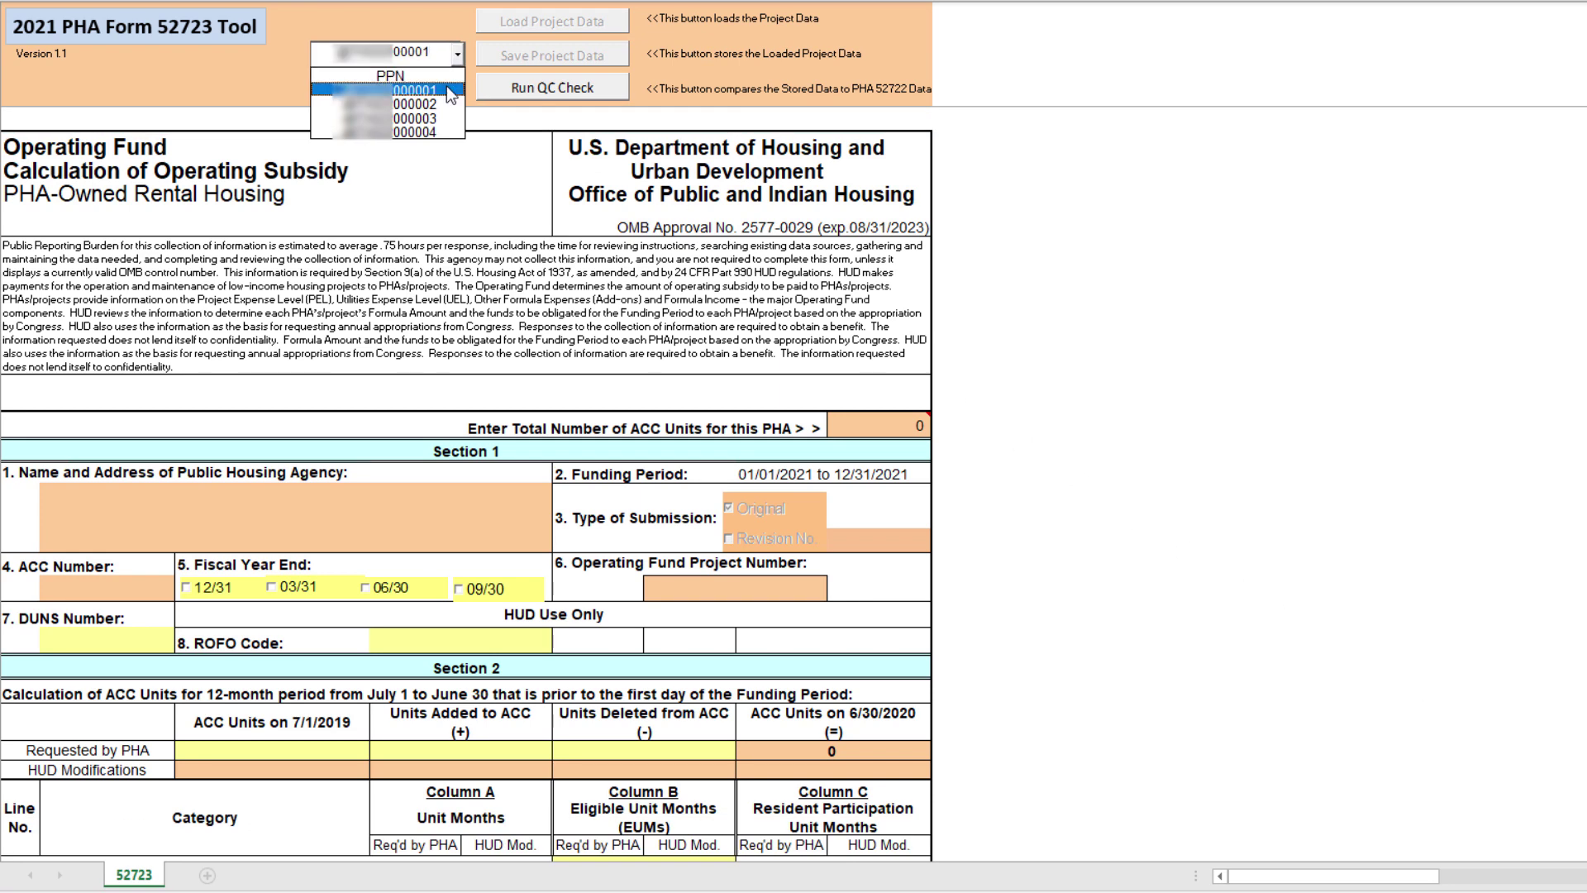
{"action": "left_click", "coordinate": [562, 34]}
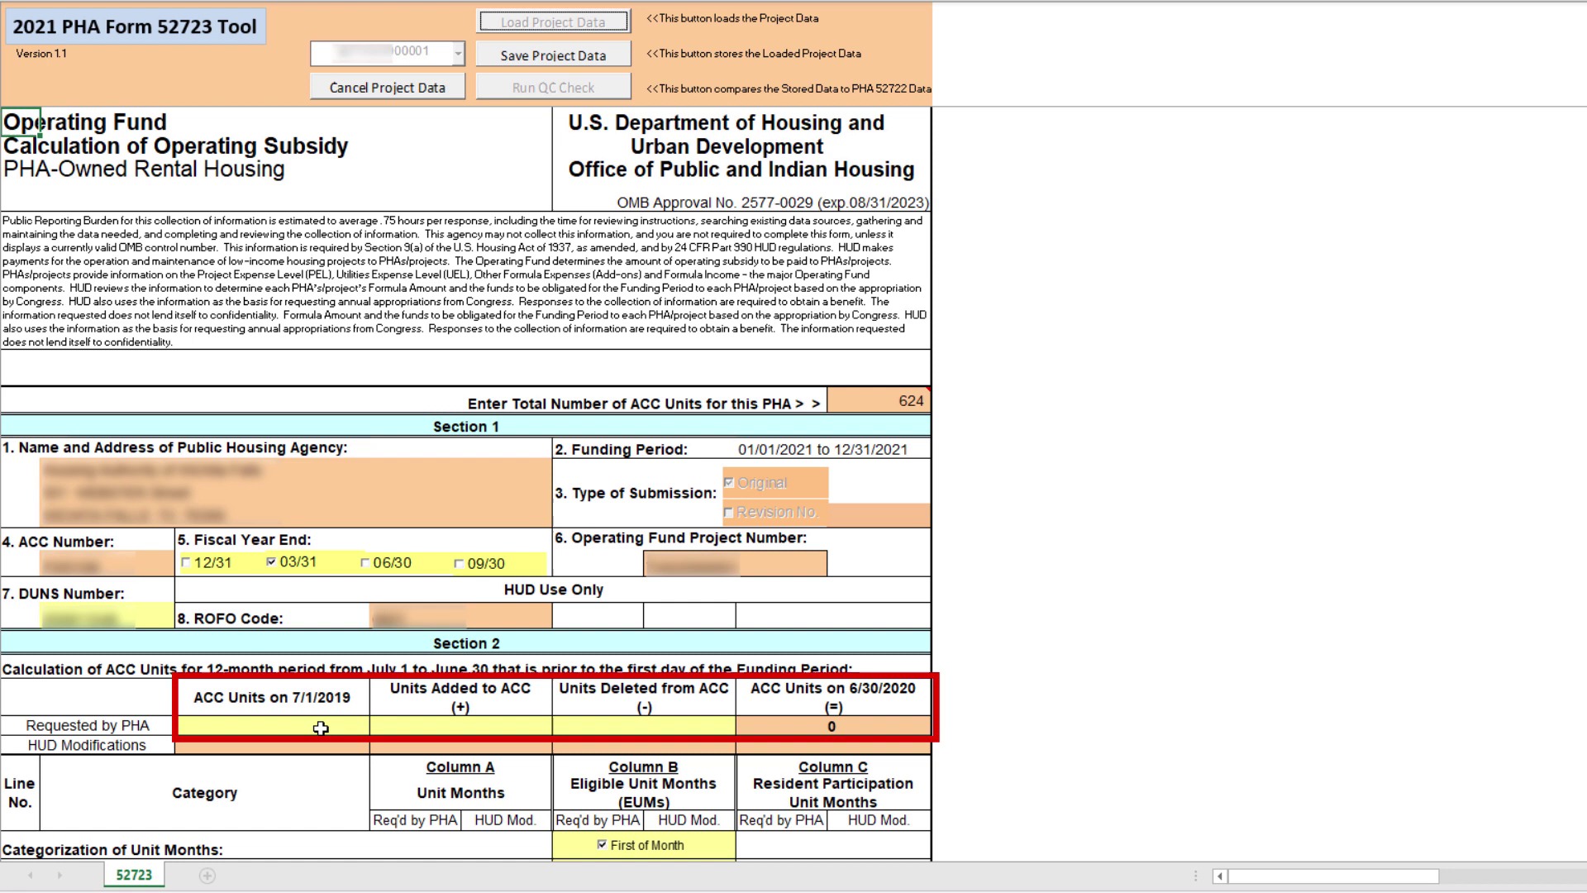
Step: Enter 240 ACC units on 7/1/2019, 1 unit added and 2 units deleted
{"action": "left_click", "coordinate": [321, 728]}
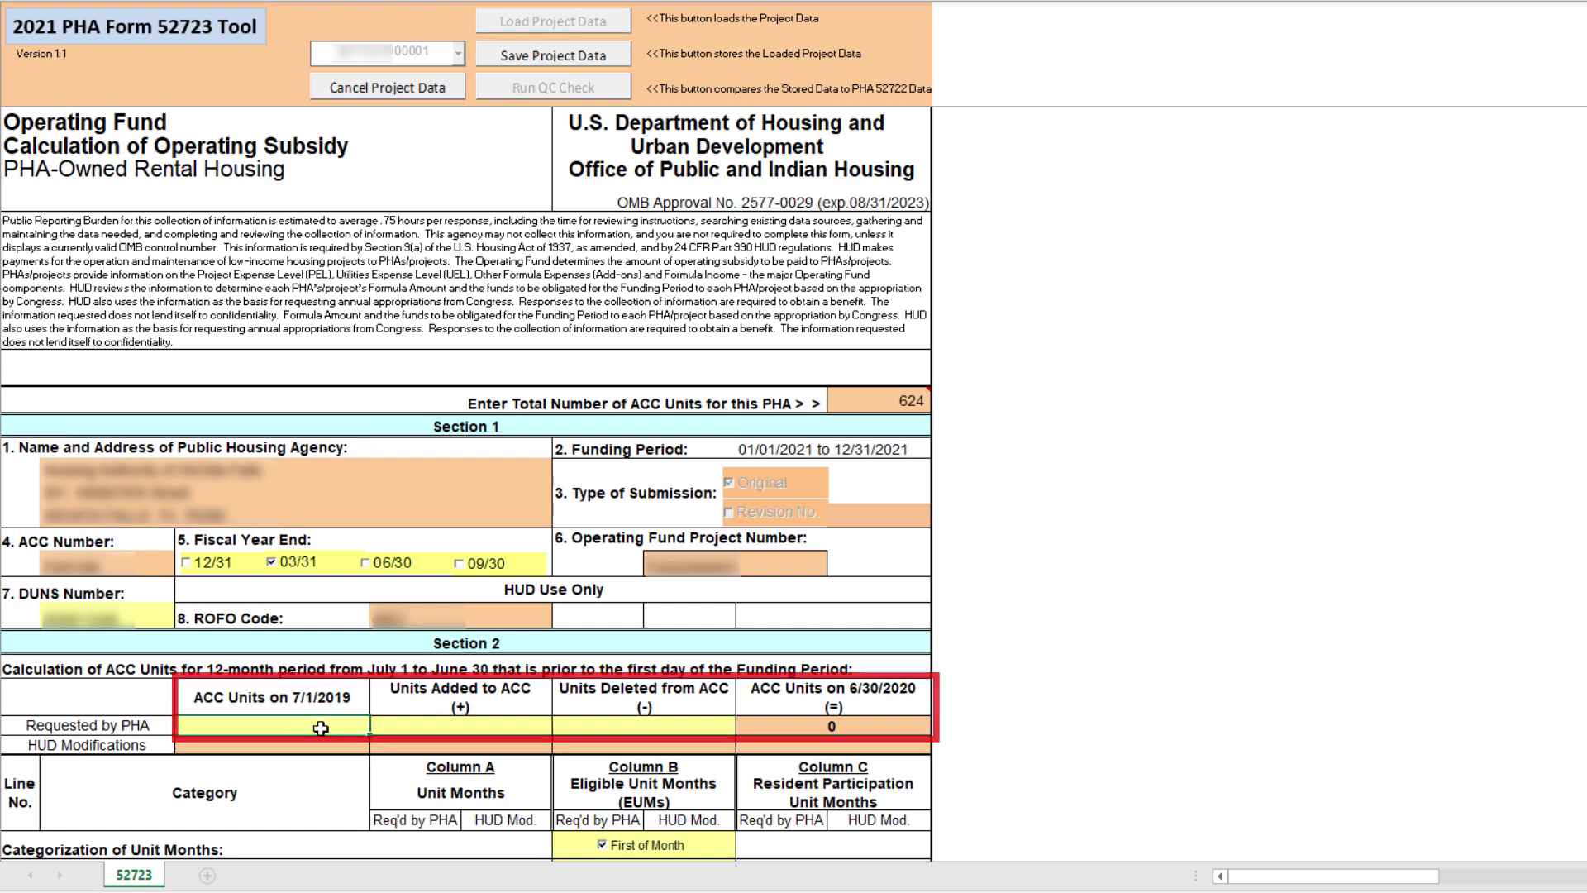
{"action": "type", "text": "240"}
{"action": "key", "text": "Tab"}
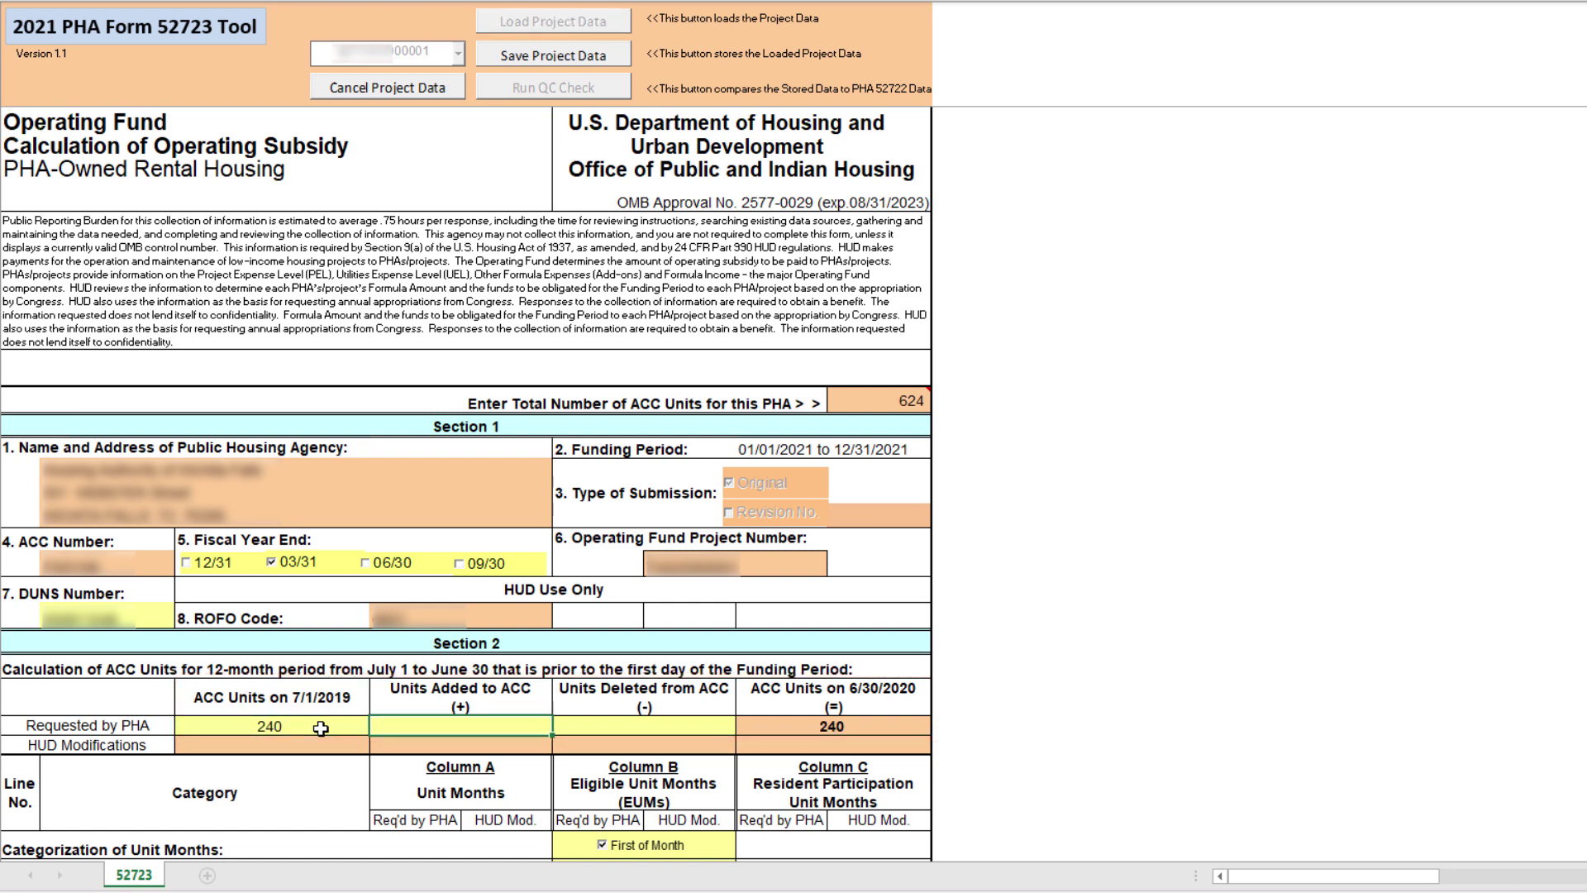
{"action": "type", "text": "1"}
{"action": "key", "text": "Tab"}
{"action": "type", "text": "2"}
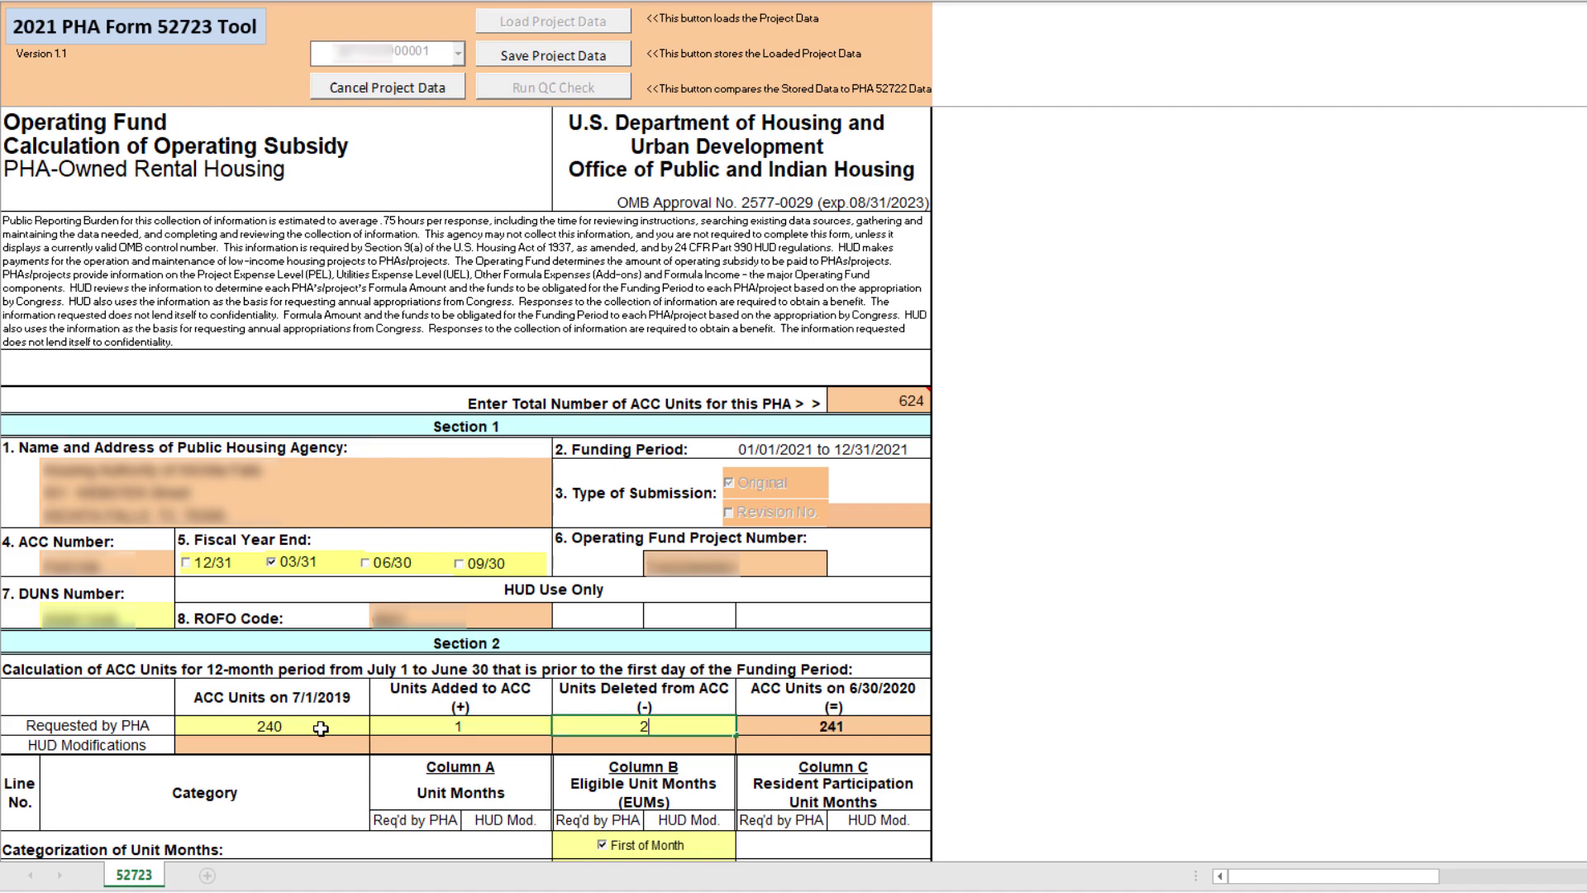
{"action": "key", "text": "Return"}
{"action": "scroll", "coordinate": [773, 711], "scroll_direction": "down", "scroll_amount": 1}
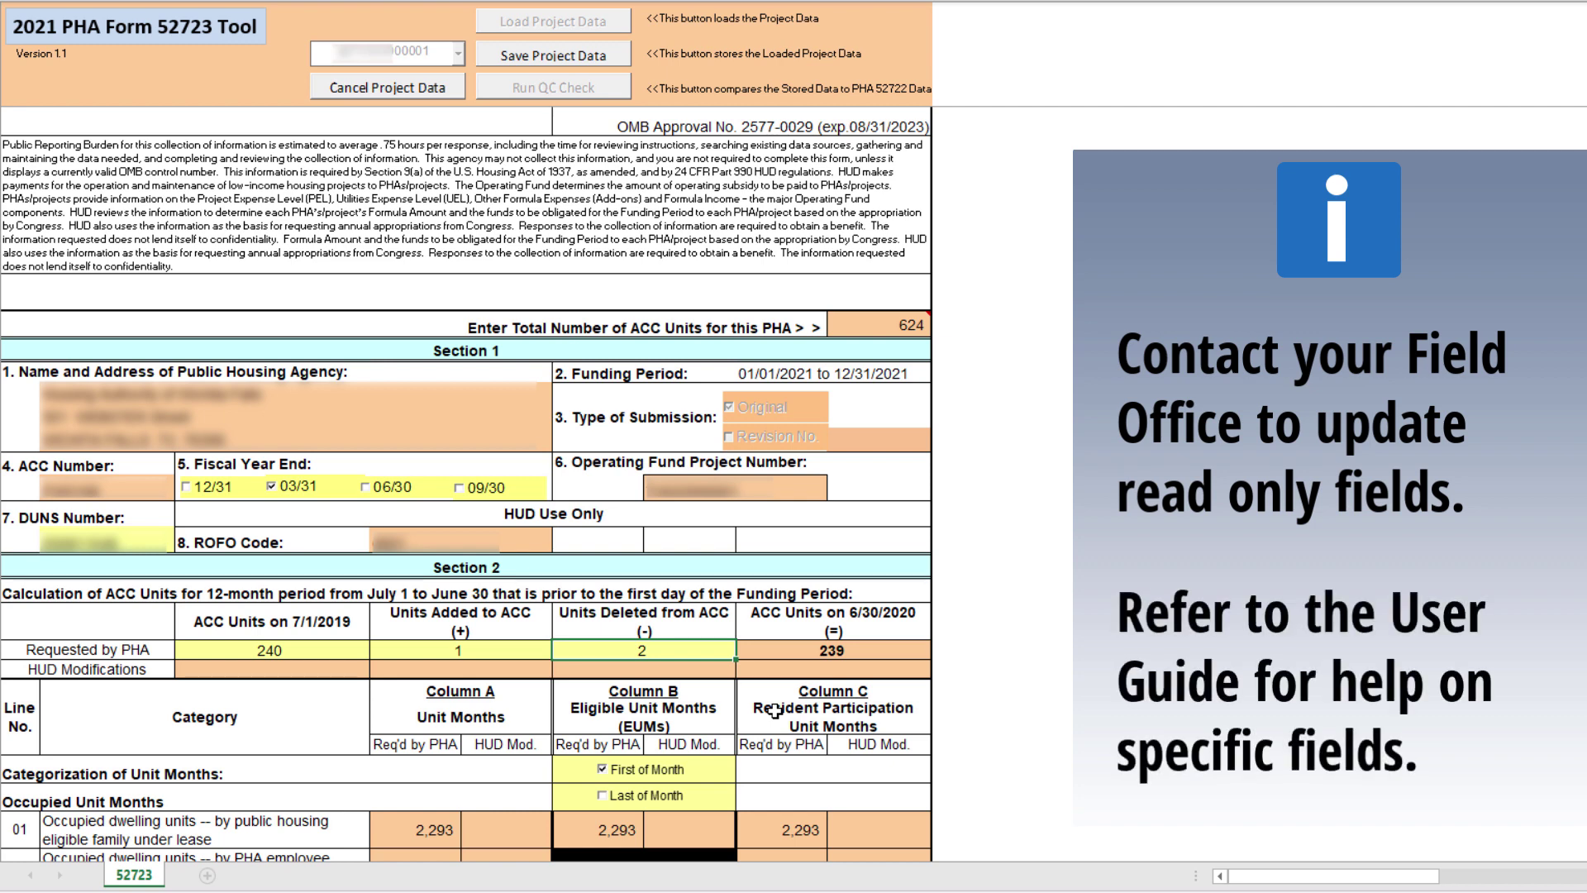
Step: Scroll down to Section 3, Part A Formula Expenses
{"action": "scroll", "coordinate": [775, 711], "scroll_direction": "down", "scroll_amount": 8}
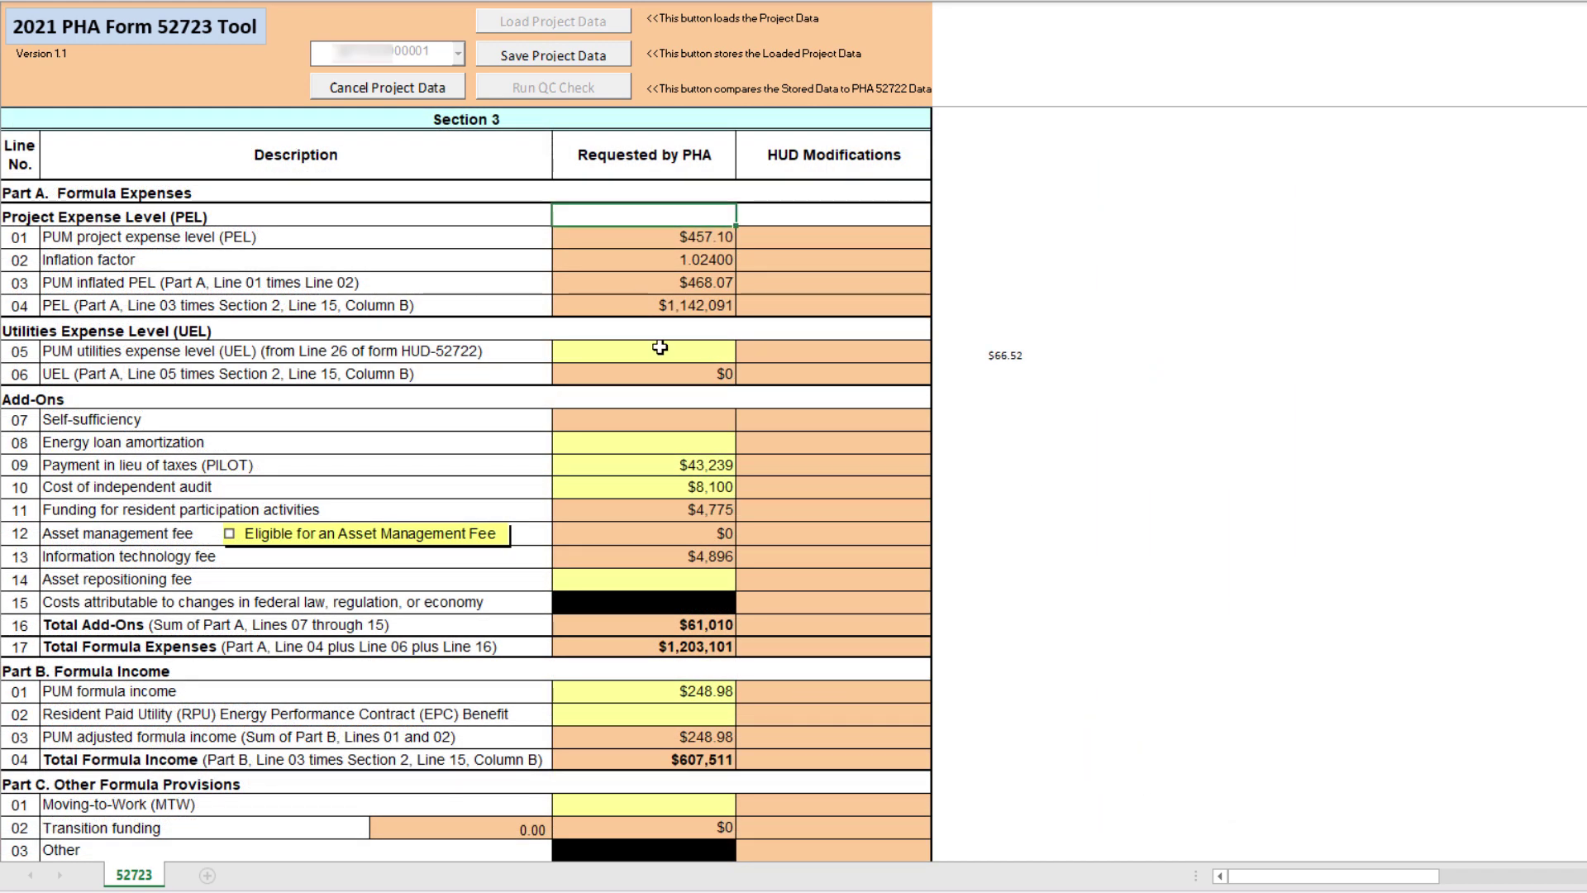
Step: Enter $66.23 as the Line 05 PUM utilities expense level requested by the PHA
{"action": "left_click", "coordinate": [660, 347]}
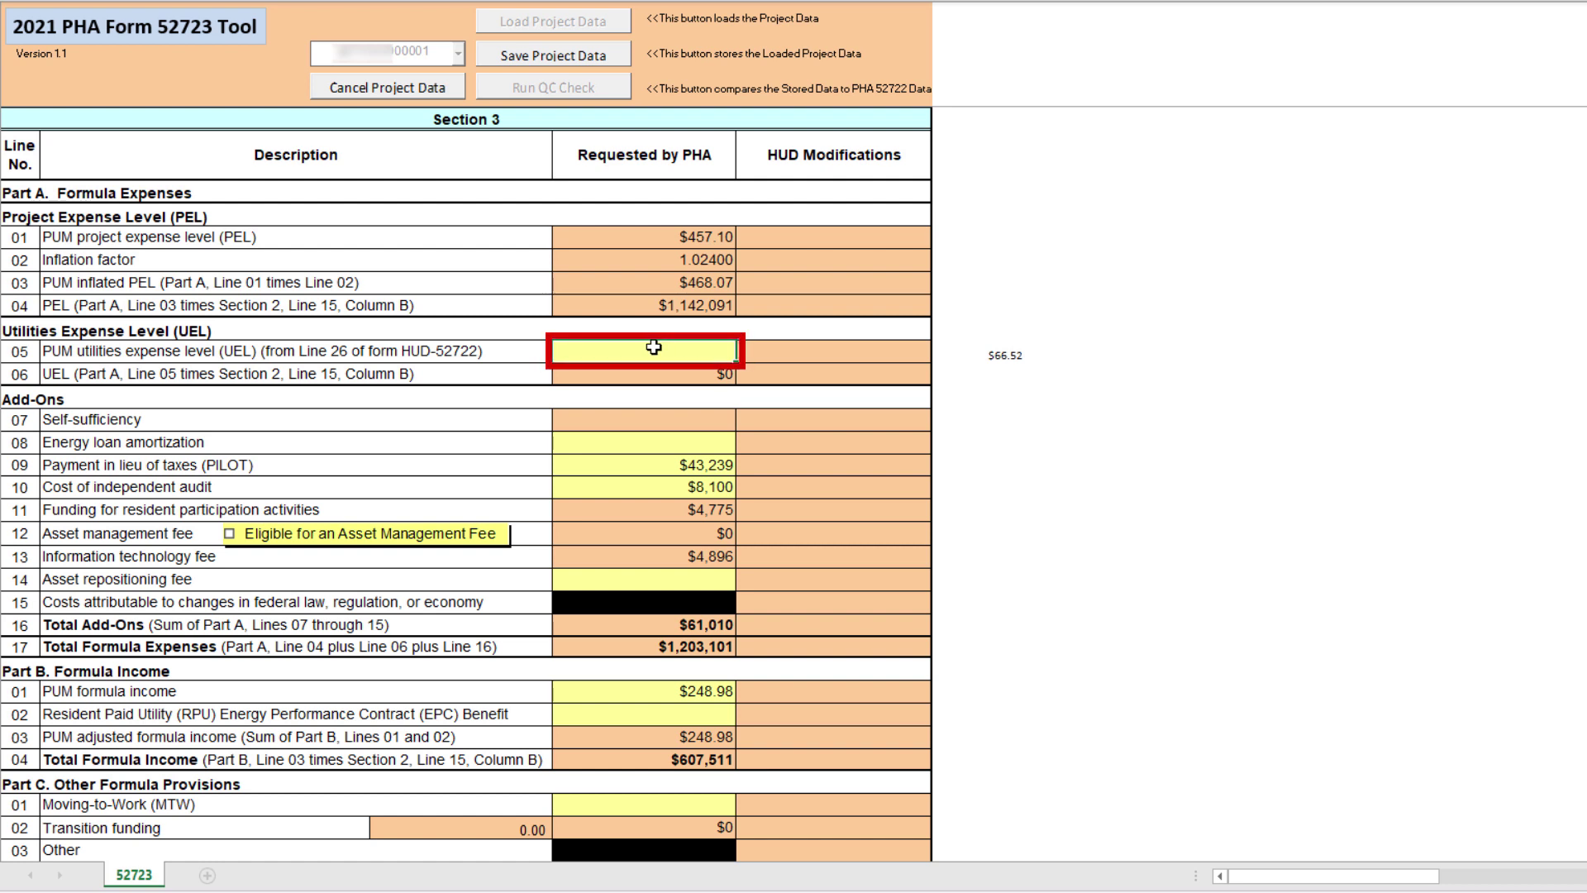
{"action": "type", "text": "$66.23"}
{"action": "key", "text": "Return"}
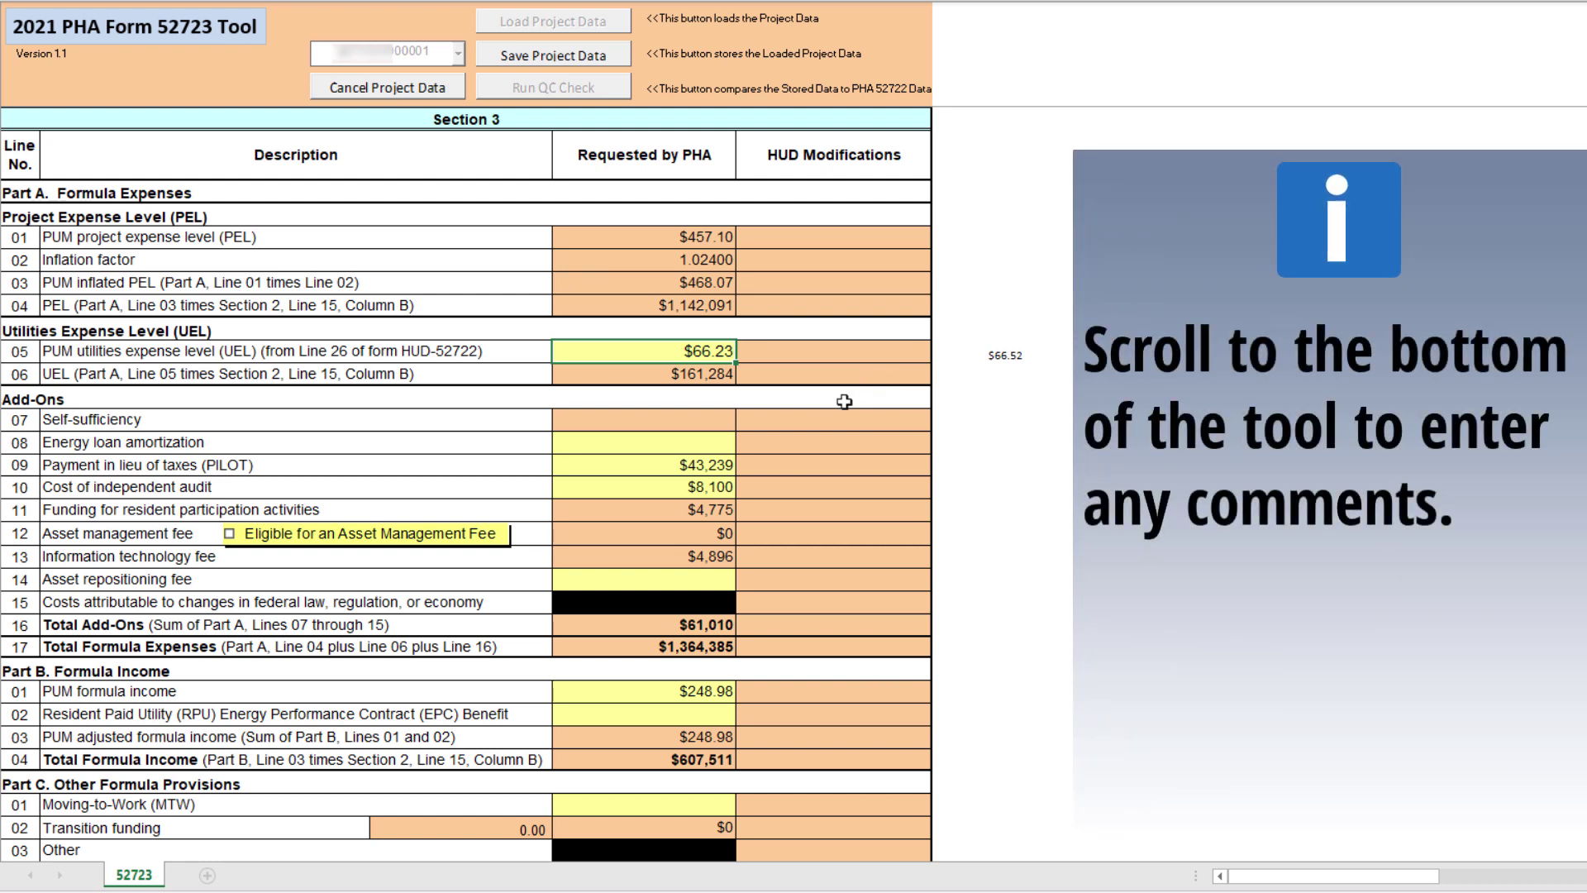
Step: Change the PILOT amount to $45,000
{"action": "left_click", "coordinate": [705, 466]}
{"action": "type", "text": "5,00"}
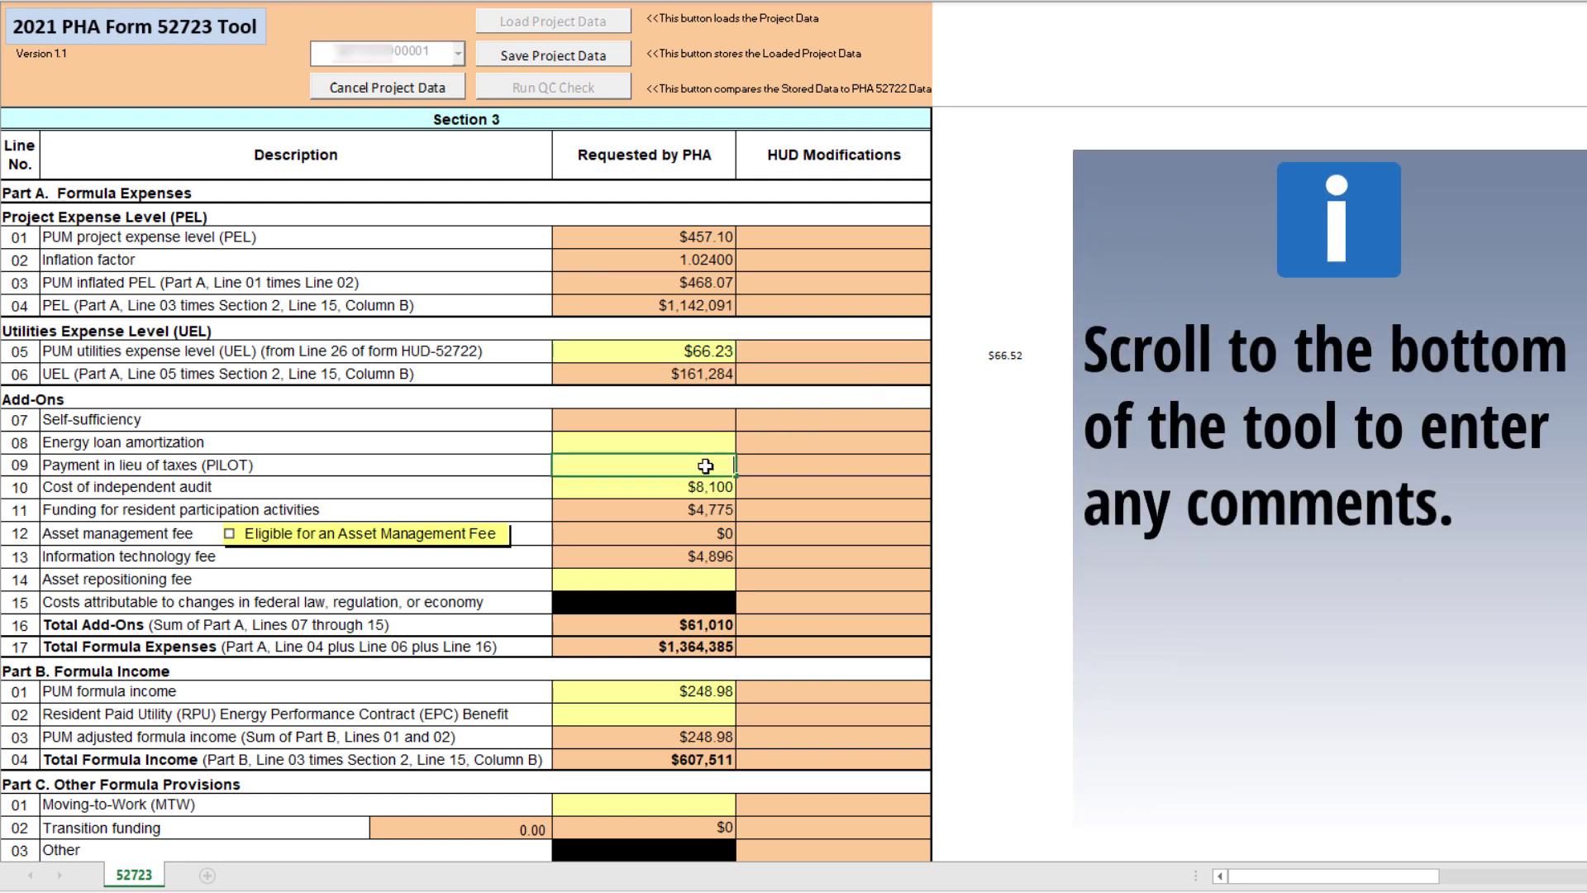
{"action": "type", "text": "0"}
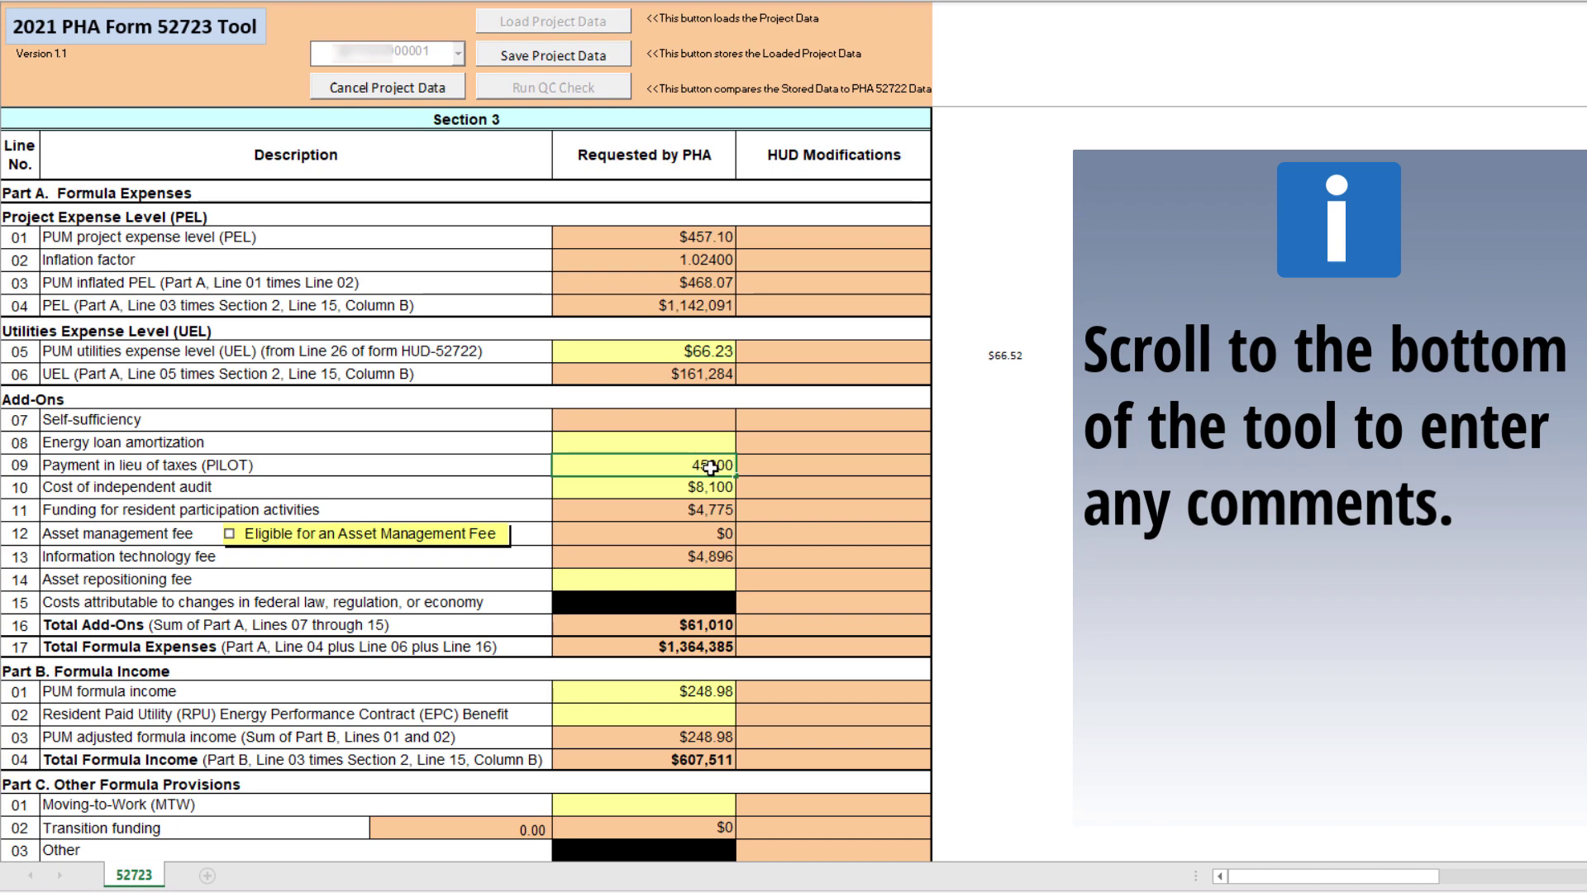
{"action": "key", "text": "Return"}
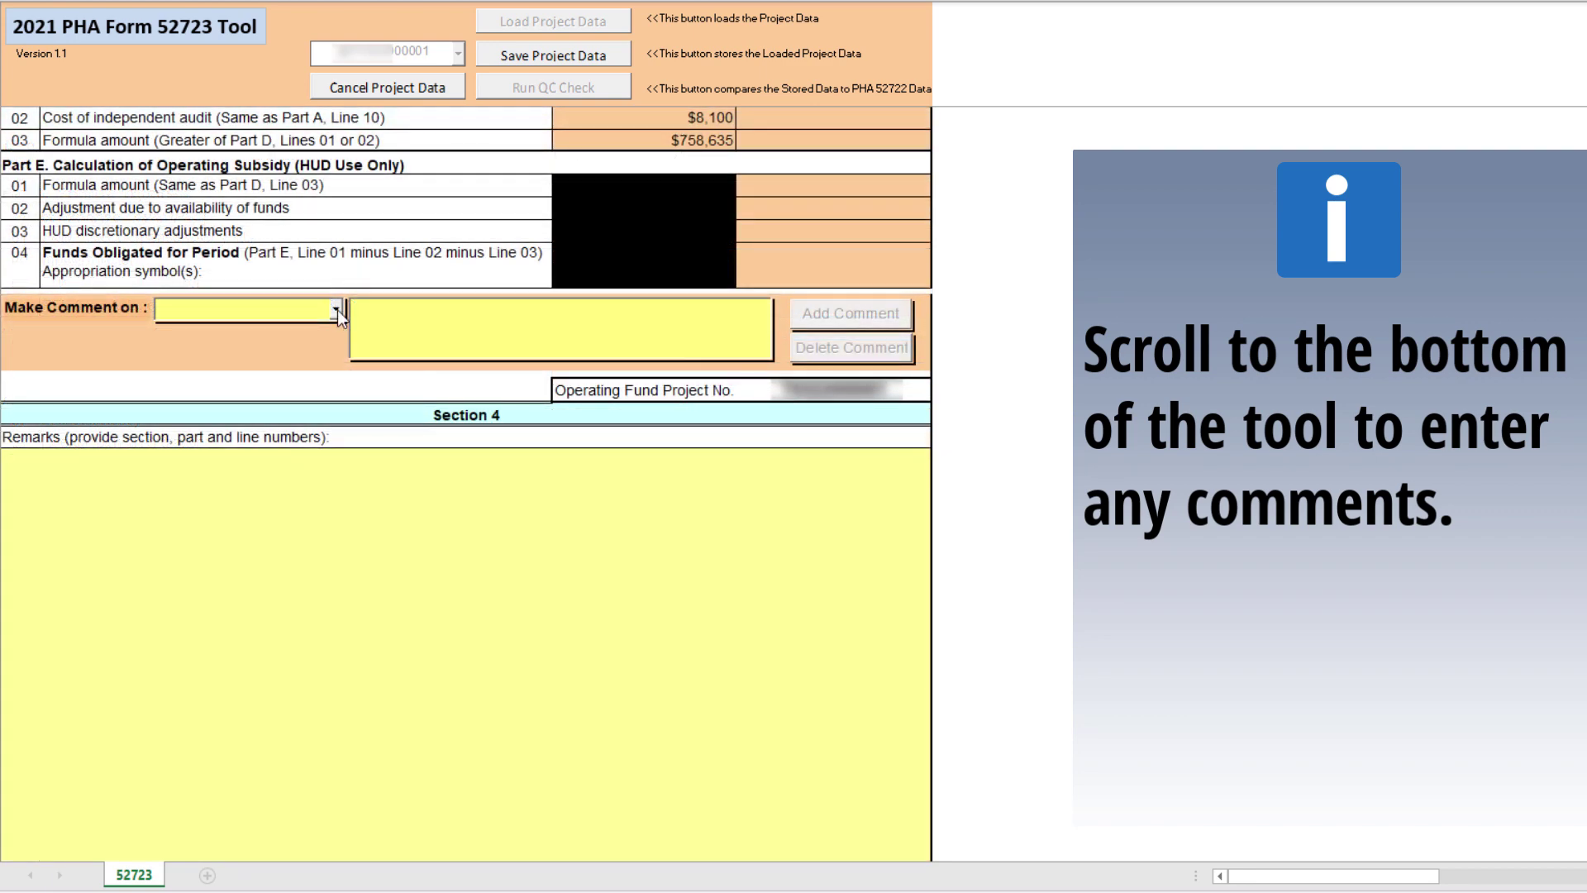
Step: Add the remark 'PILOT amount adjusted comments' on Section 3A. Line 09
{"action": "left_click", "coordinate": [335, 308]}
{"action": "left_click_drag", "start_coordinate": [305, 376], "coordinate": [305, 462]}
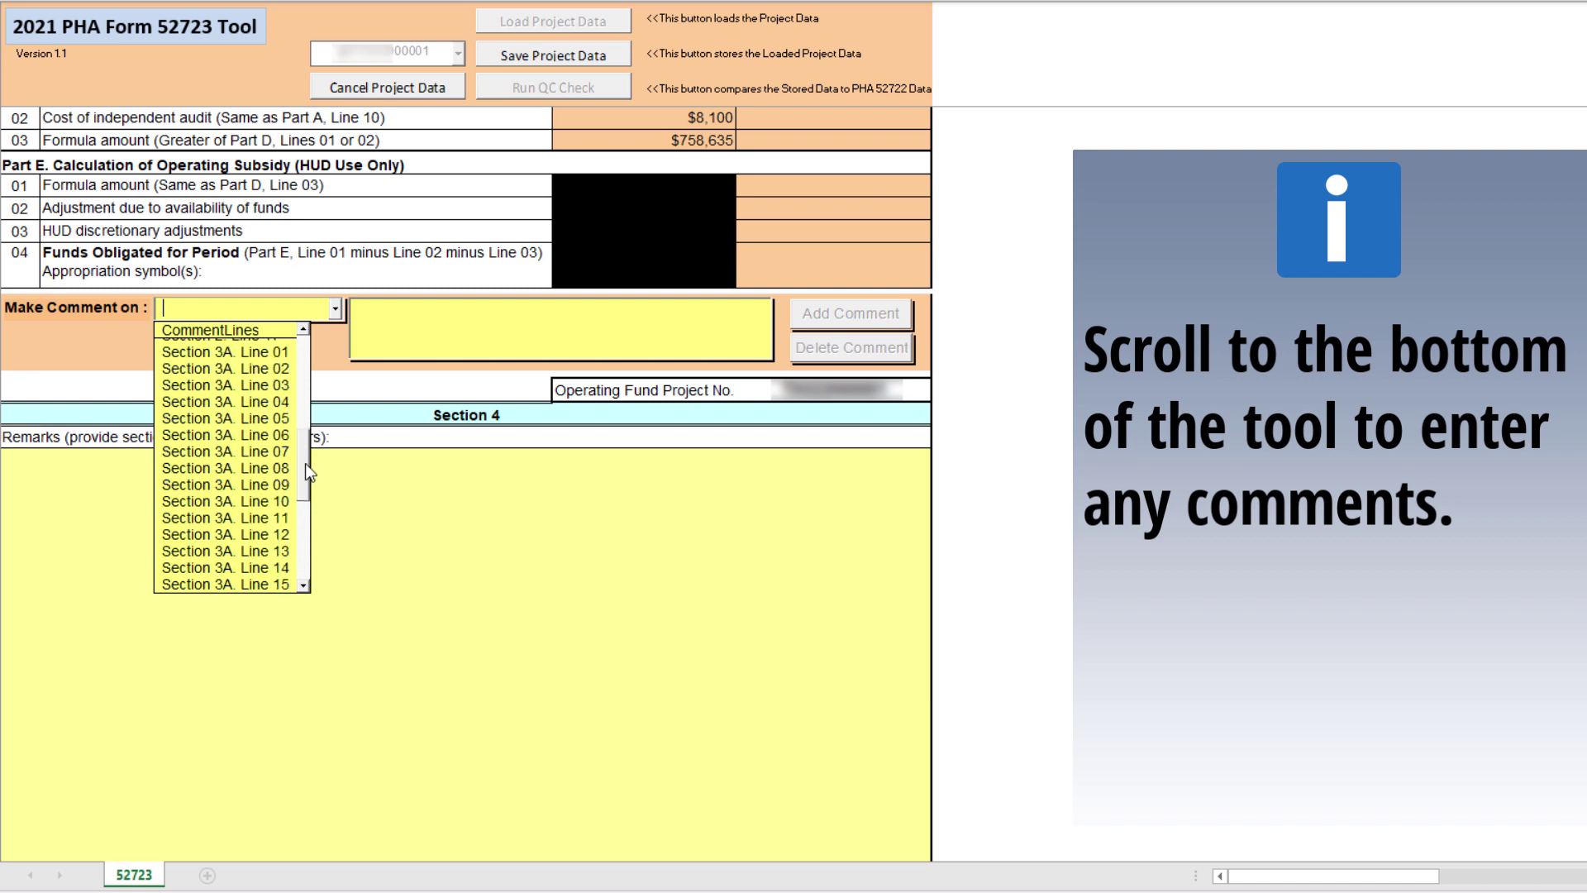
{"action": "left_click", "coordinate": [266, 488]}
{"action": "left_click", "coordinate": [479, 318]}
{"action": "type", "text": "PILOT amount adjusted comments"}
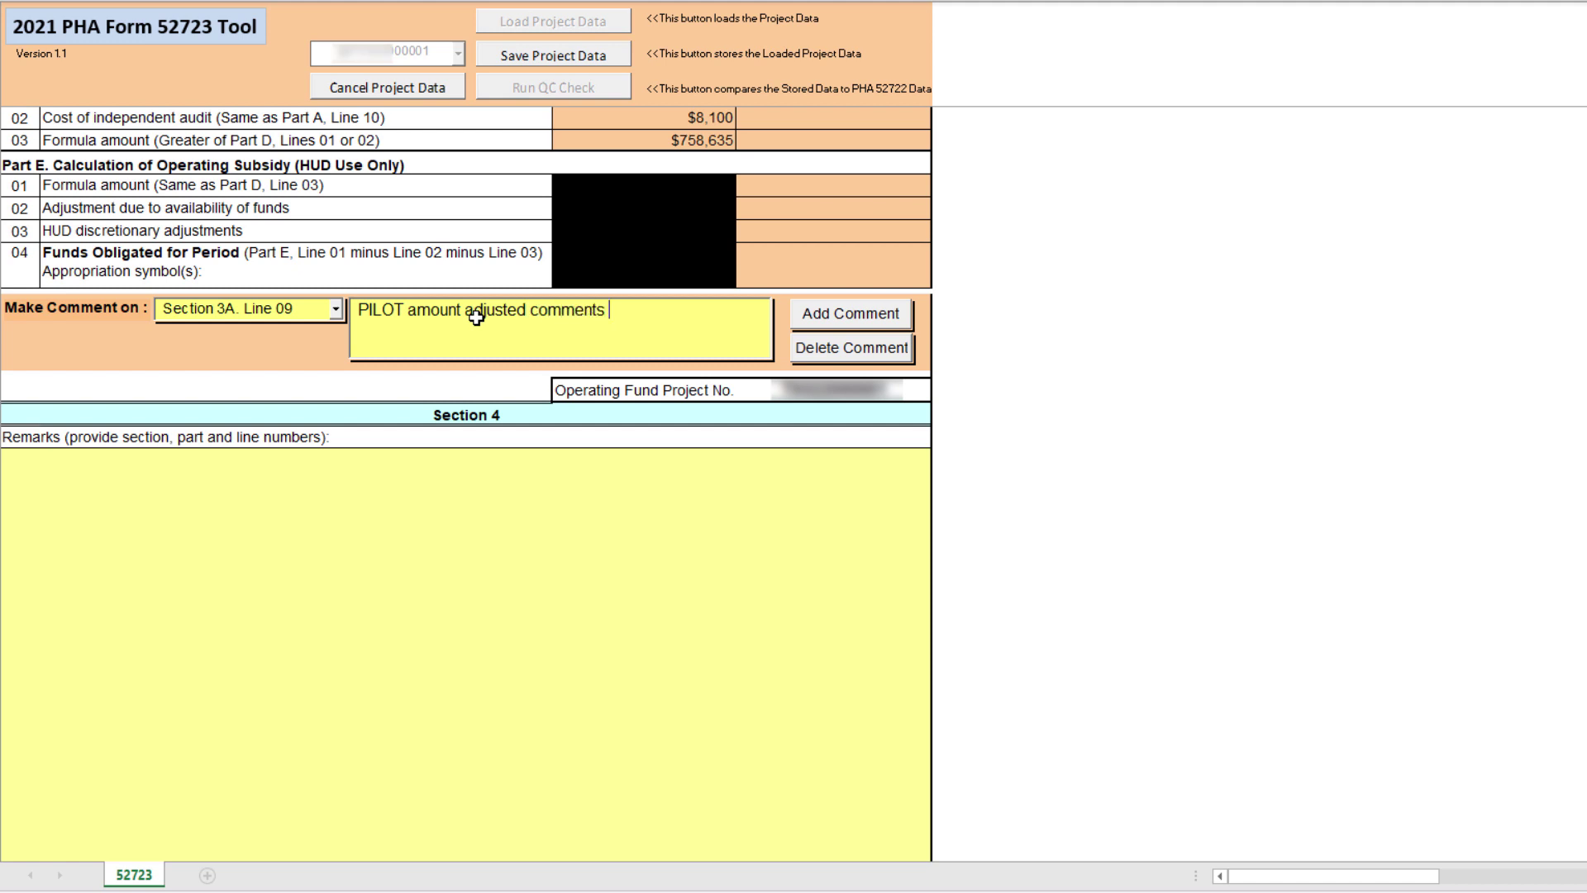
{"action": "left_click", "coordinate": [847, 327]}
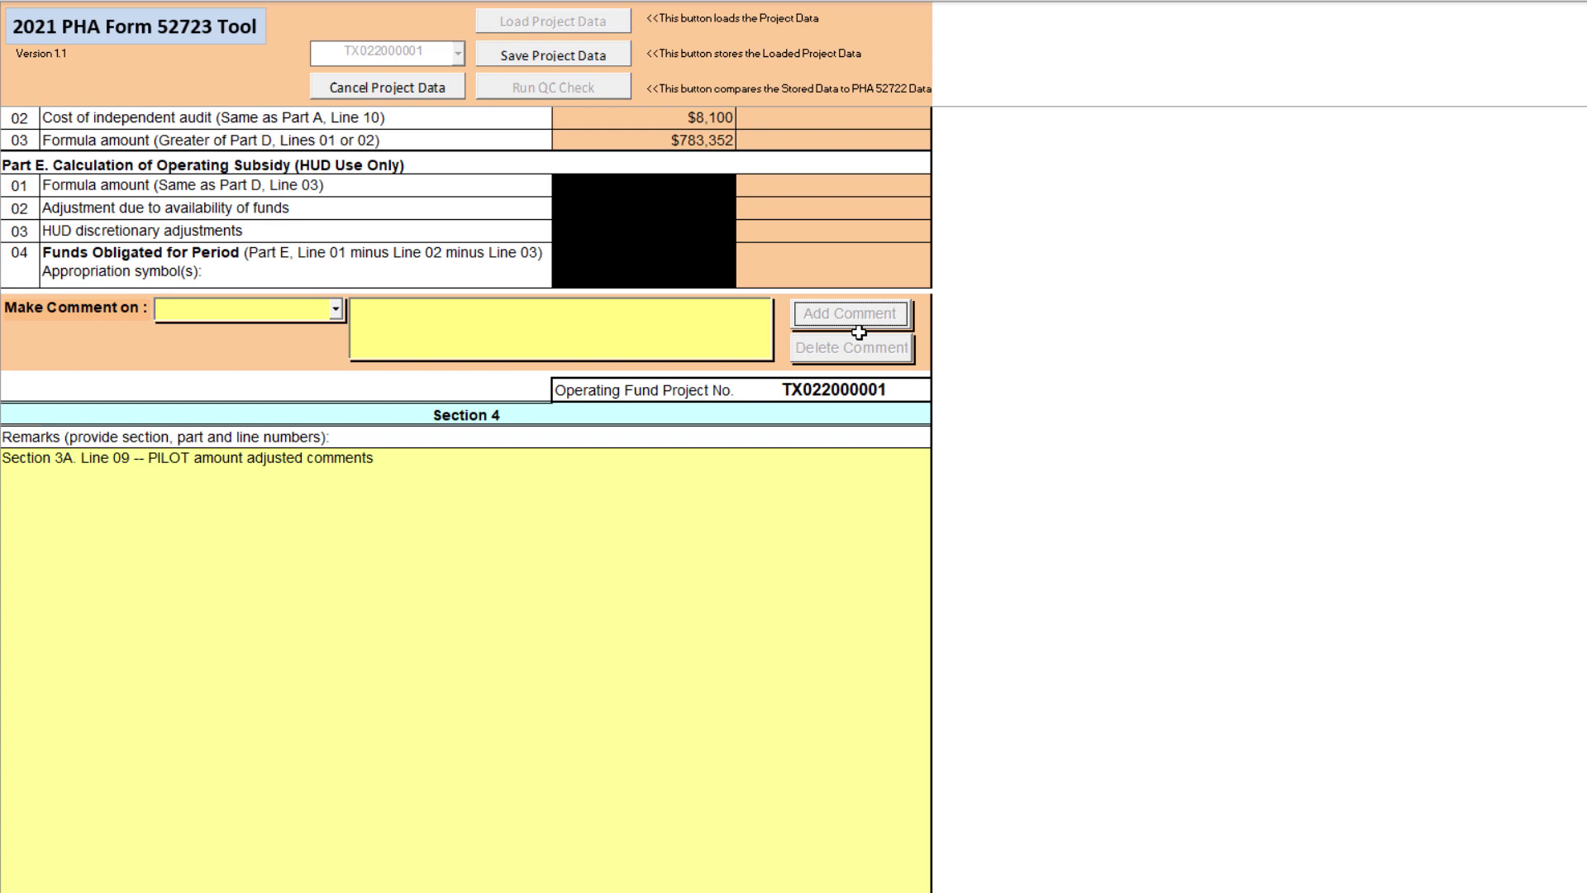
{"action": "left_click", "coordinate": [338, 312]}
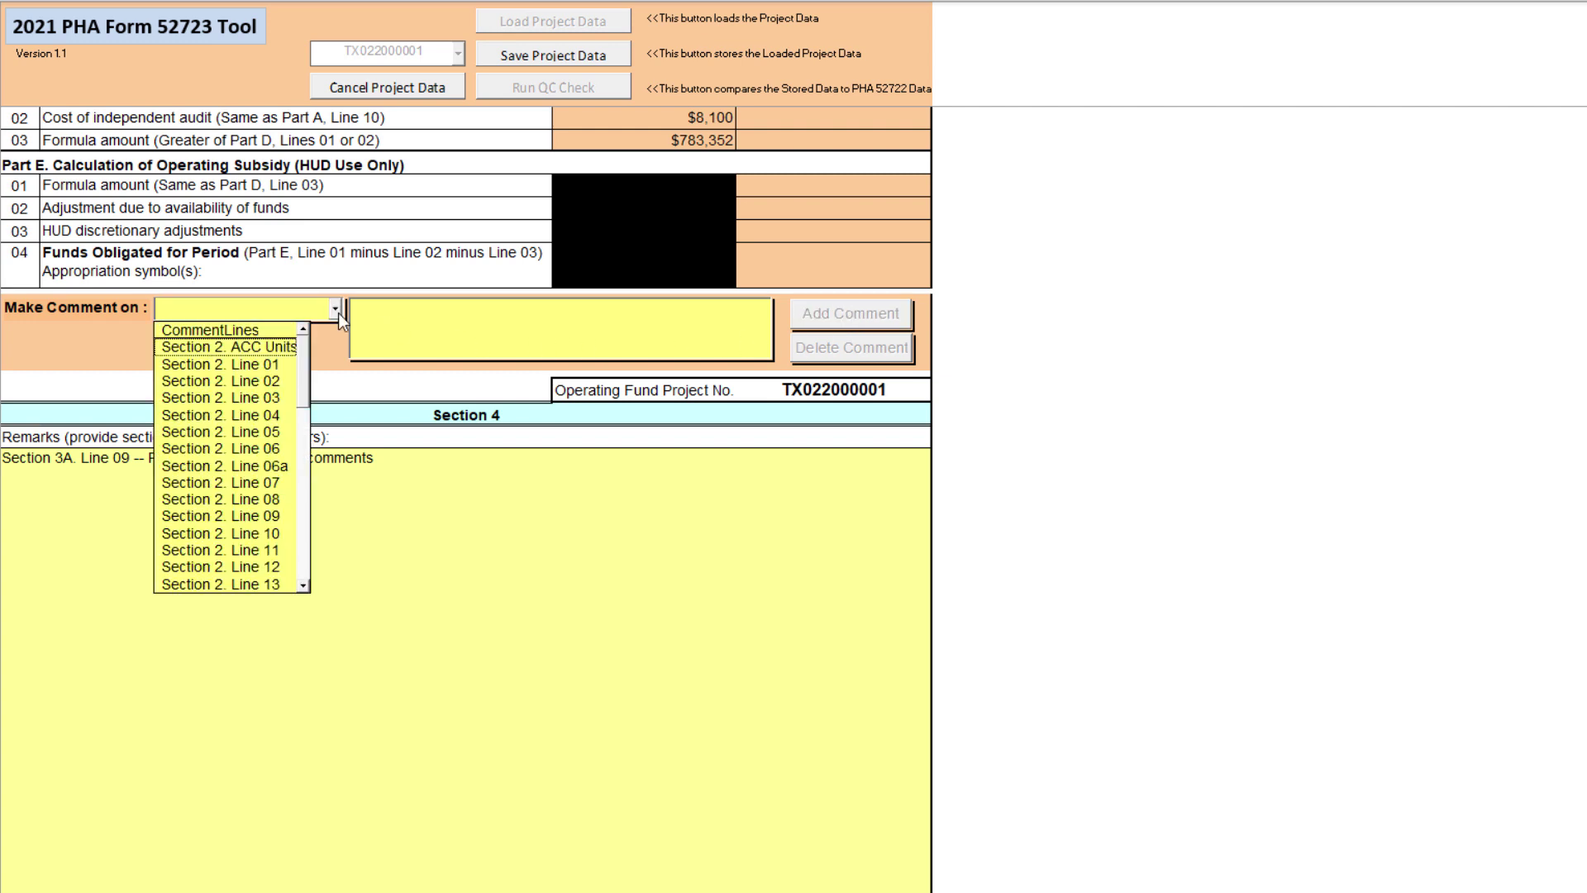
{"action": "left_click_drag", "start_coordinate": [308, 367], "coordinate": [300, 433]}
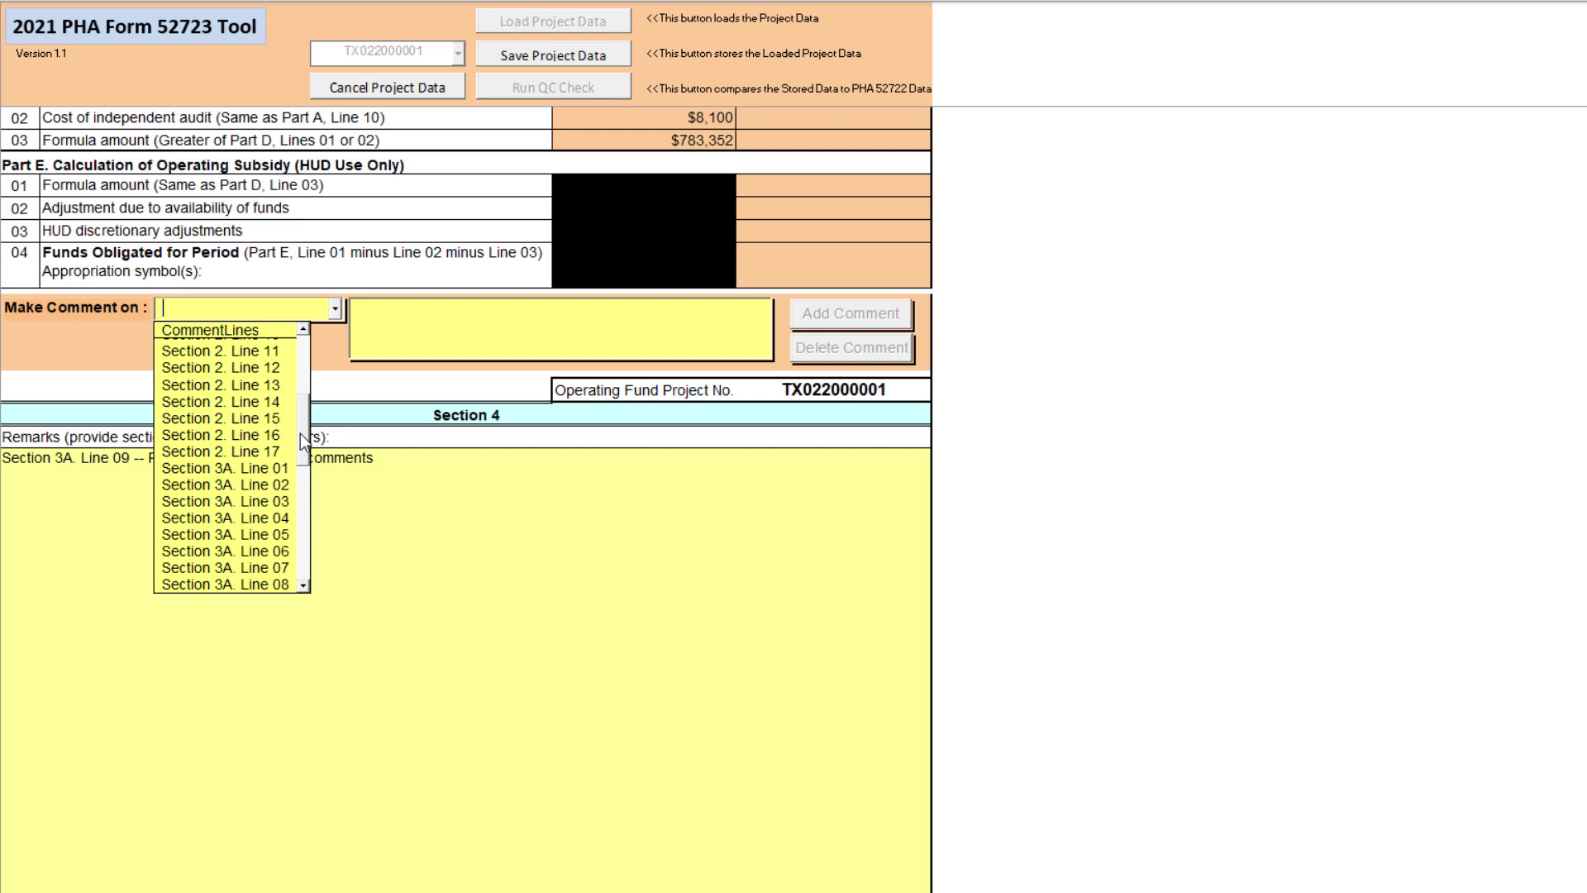
{"action": "left_click", "coordinate": [256, 581]}
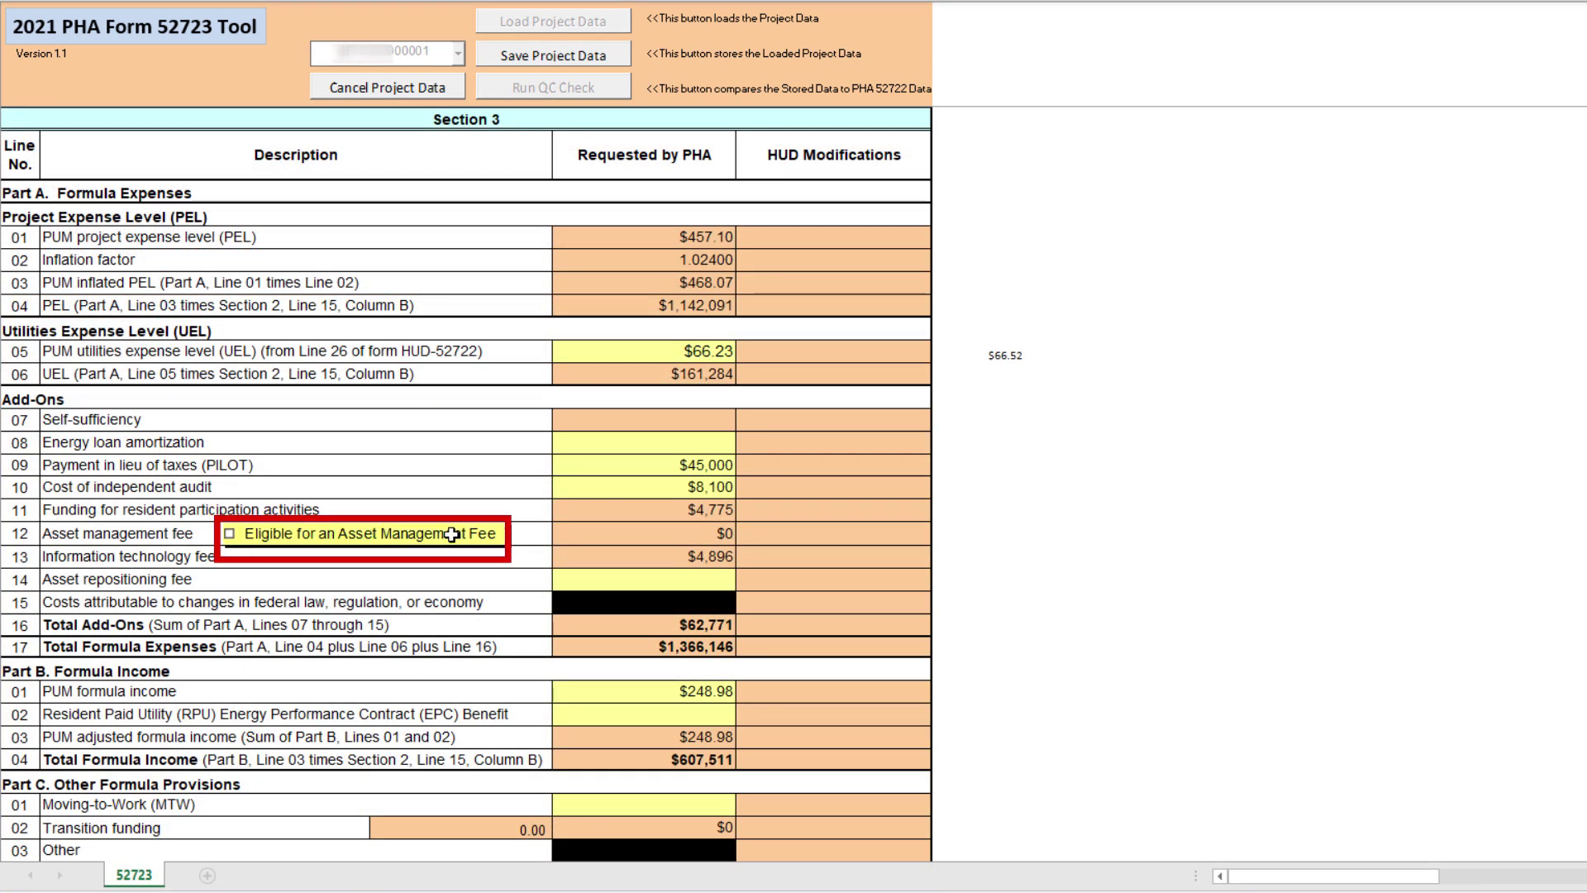
Step: Tick Eligible for an Asset Management Fee and enter -10 as the Part B Line 02 RPU benefit
{"action": "left_click", "coordinate": [229, 534]}
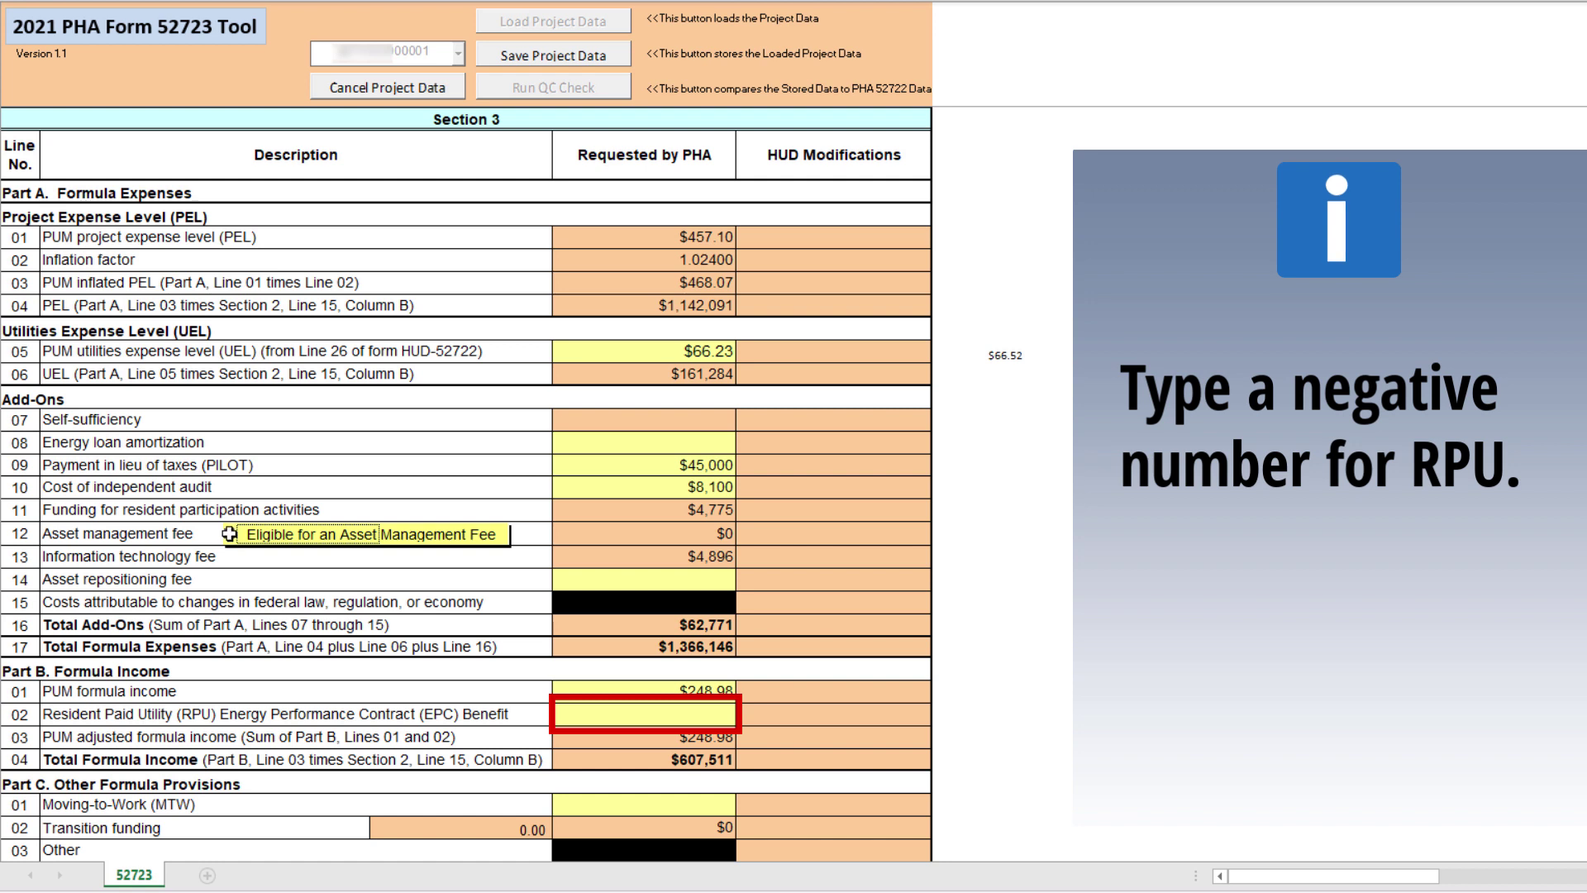
{"action": "left_click", "coordinate": [668, 718]}
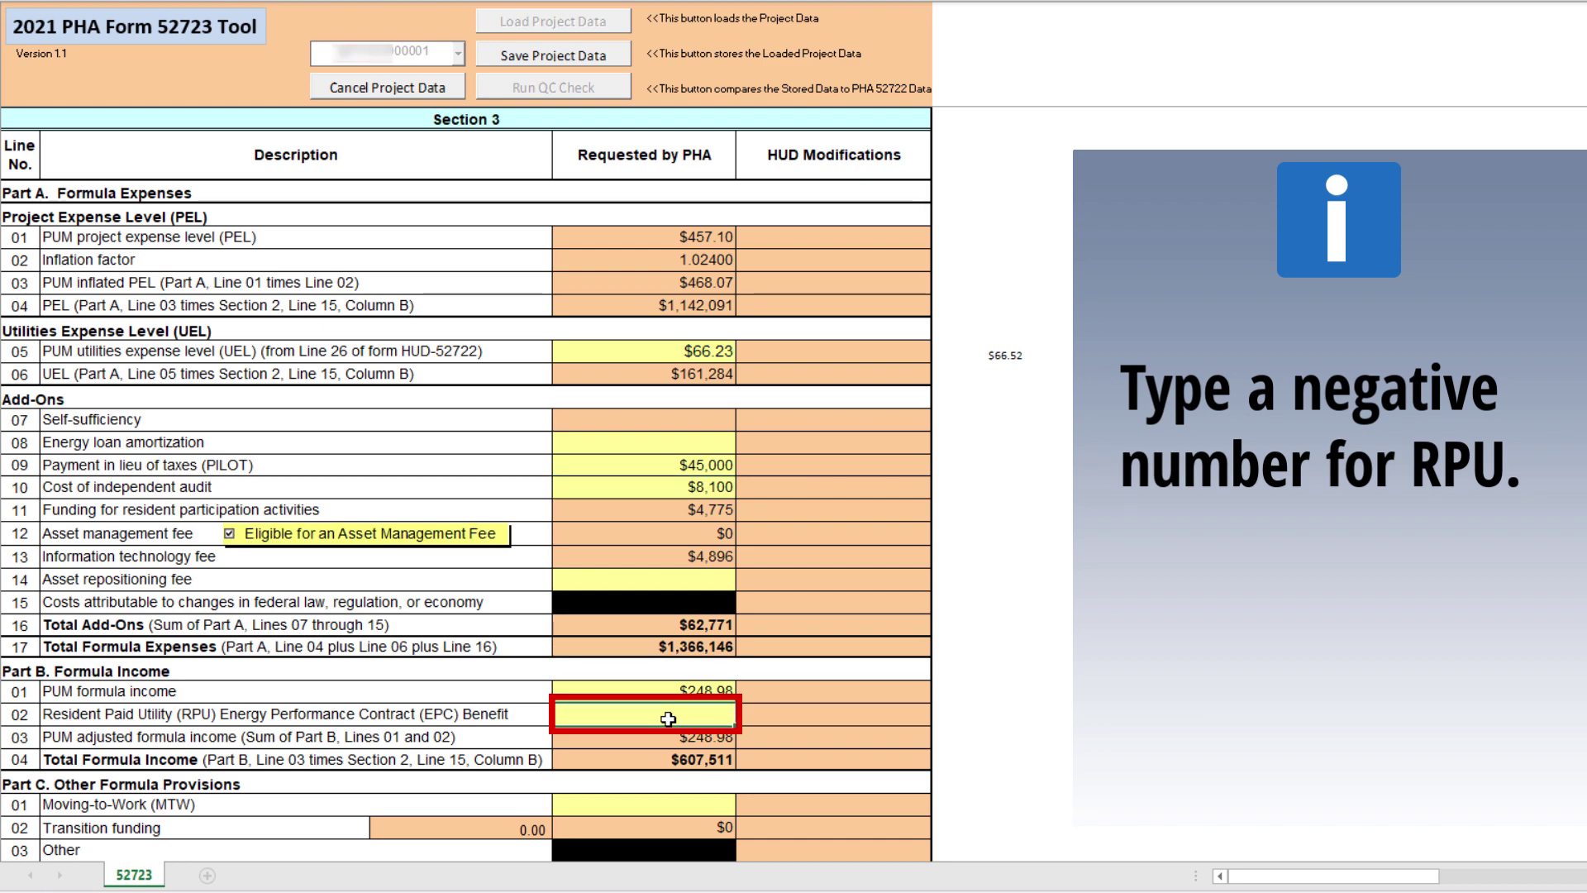
{"action": "type", "text": "-10"}
{"action": "key", "text": "Return"}
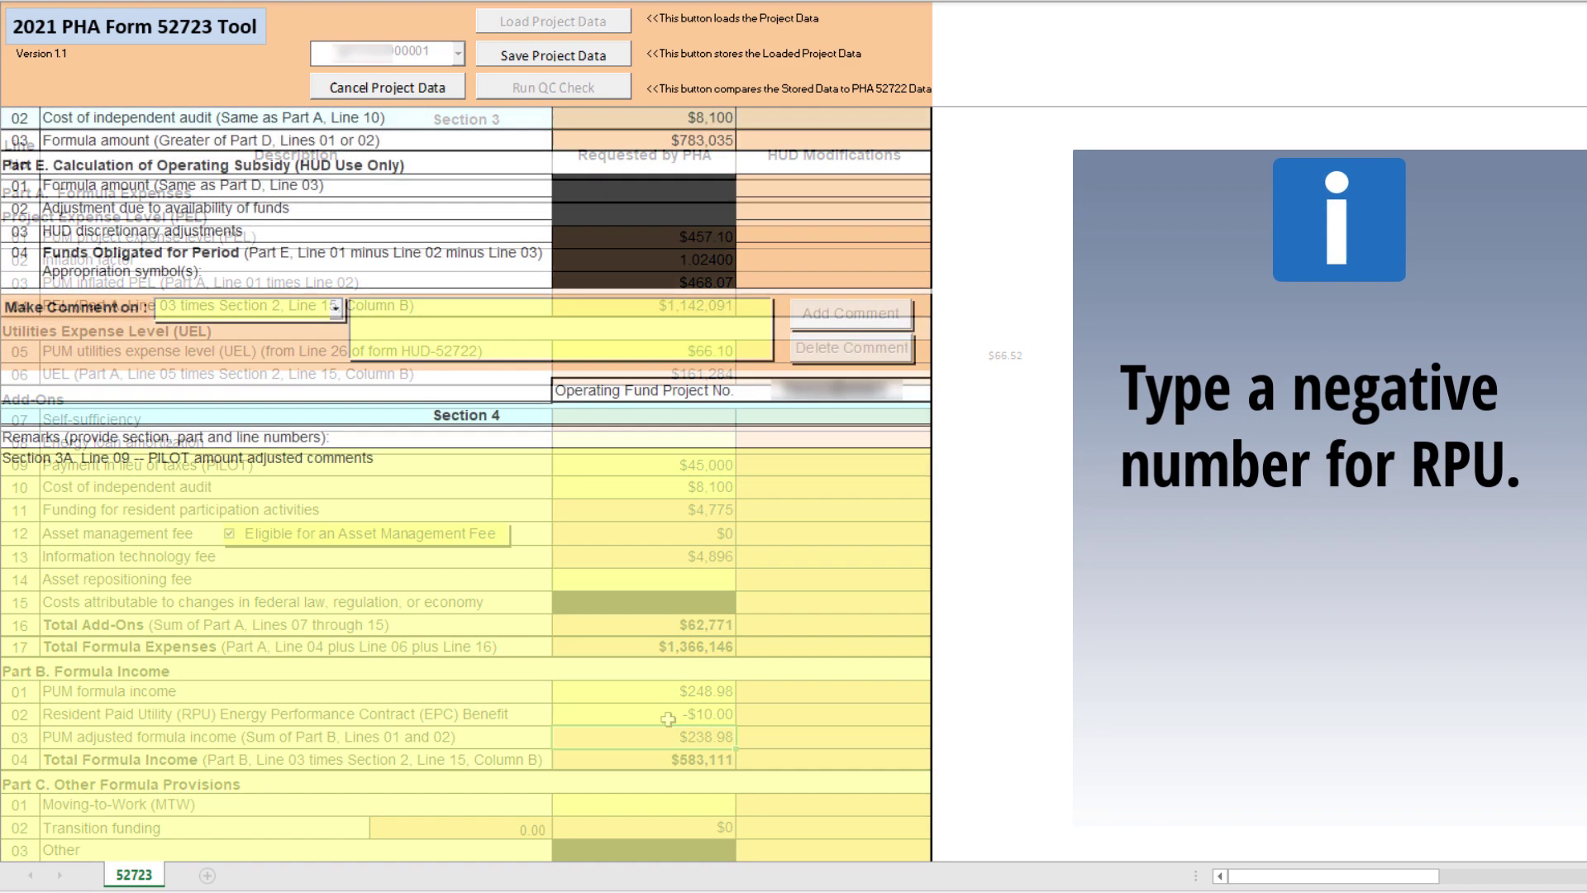
Step: Add the remark 'RPU comments here.' on Section 3B. Line 02 via Add Comment
{"action": "left_click", "coordinate": [335, 308]}
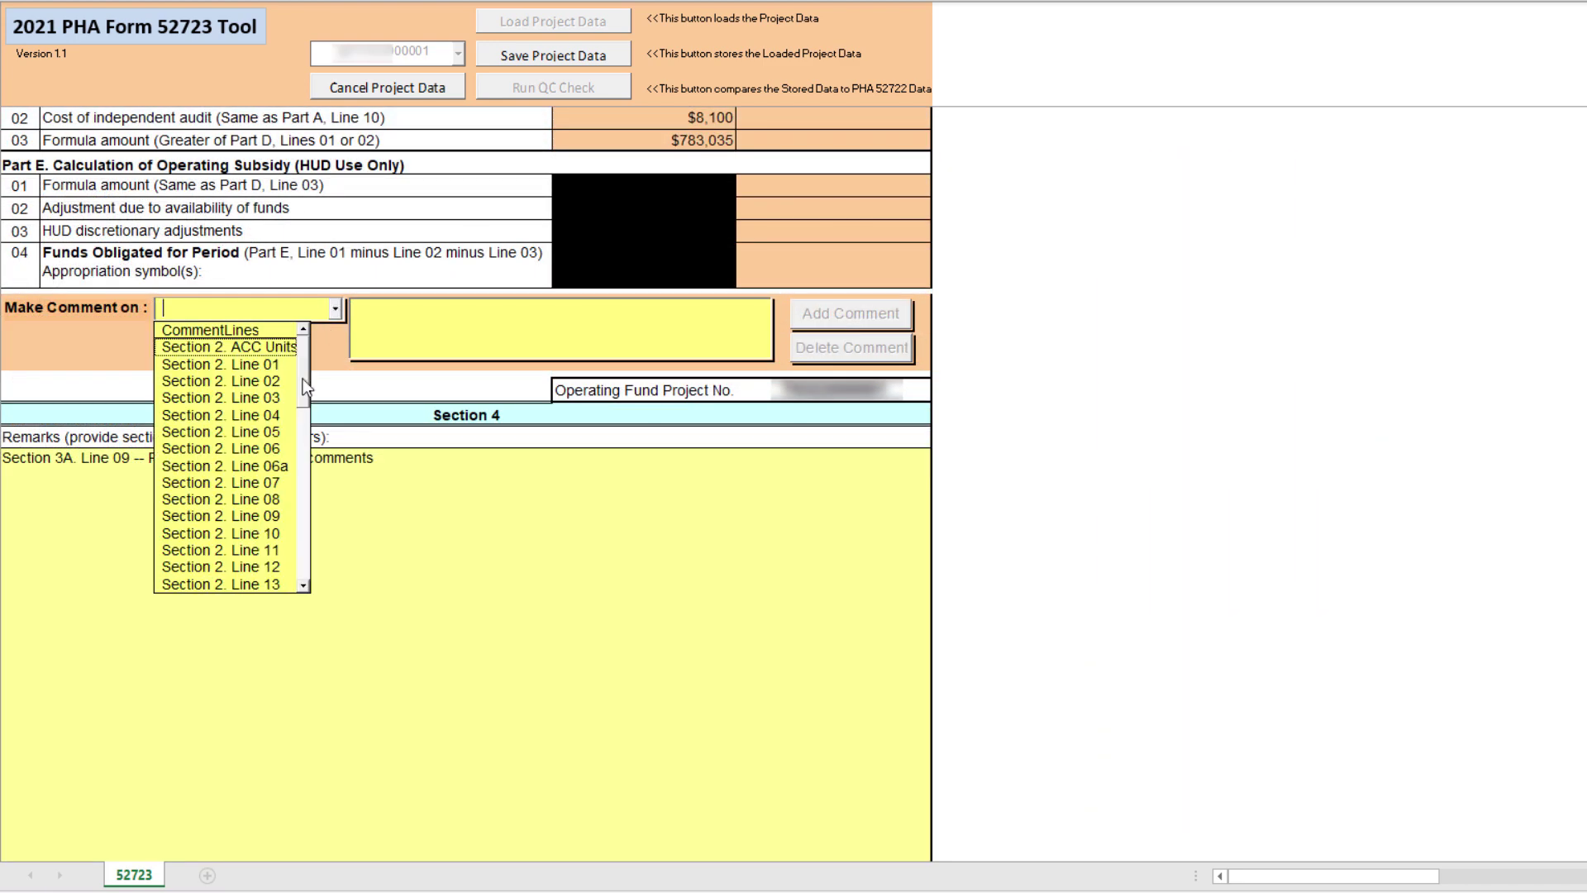
{"action": "scroll", "coordinate": [303, 379], "scroll_direction": "down", "scroll_amount": 2}
{"action": "scroll", "coordinate": [248, 496], "scroll_direction": "down", "scroll_amount": 3}
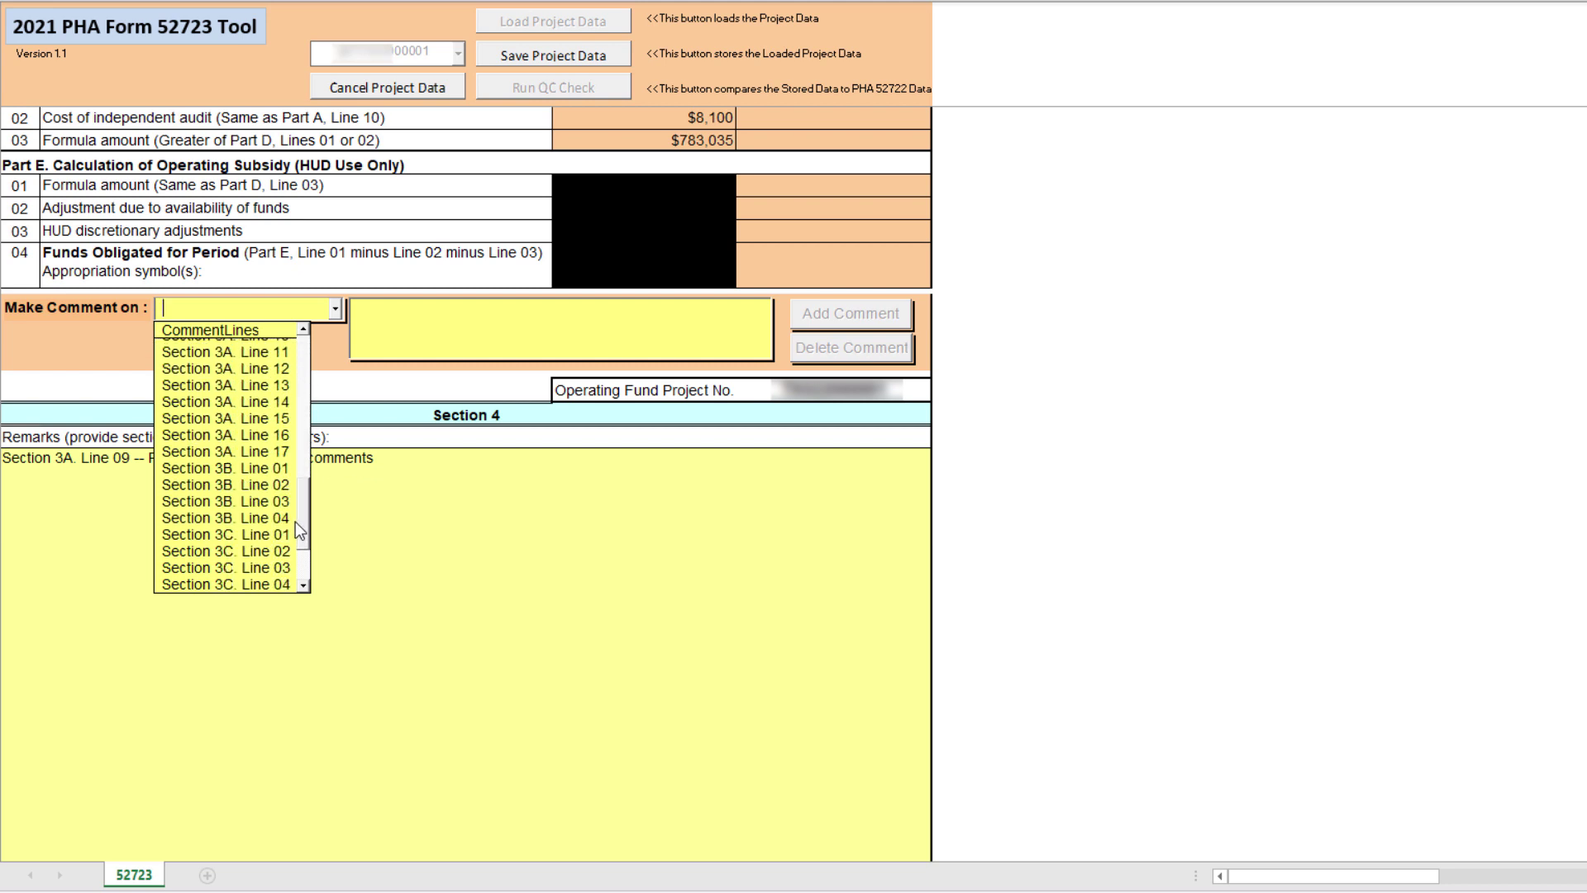
{"action": "left_click", "coordinate": [239, 482]}
{"action": "left_click", "coordinate": [443, 335]}
{"action": "type", "text": "RPU comments here."}
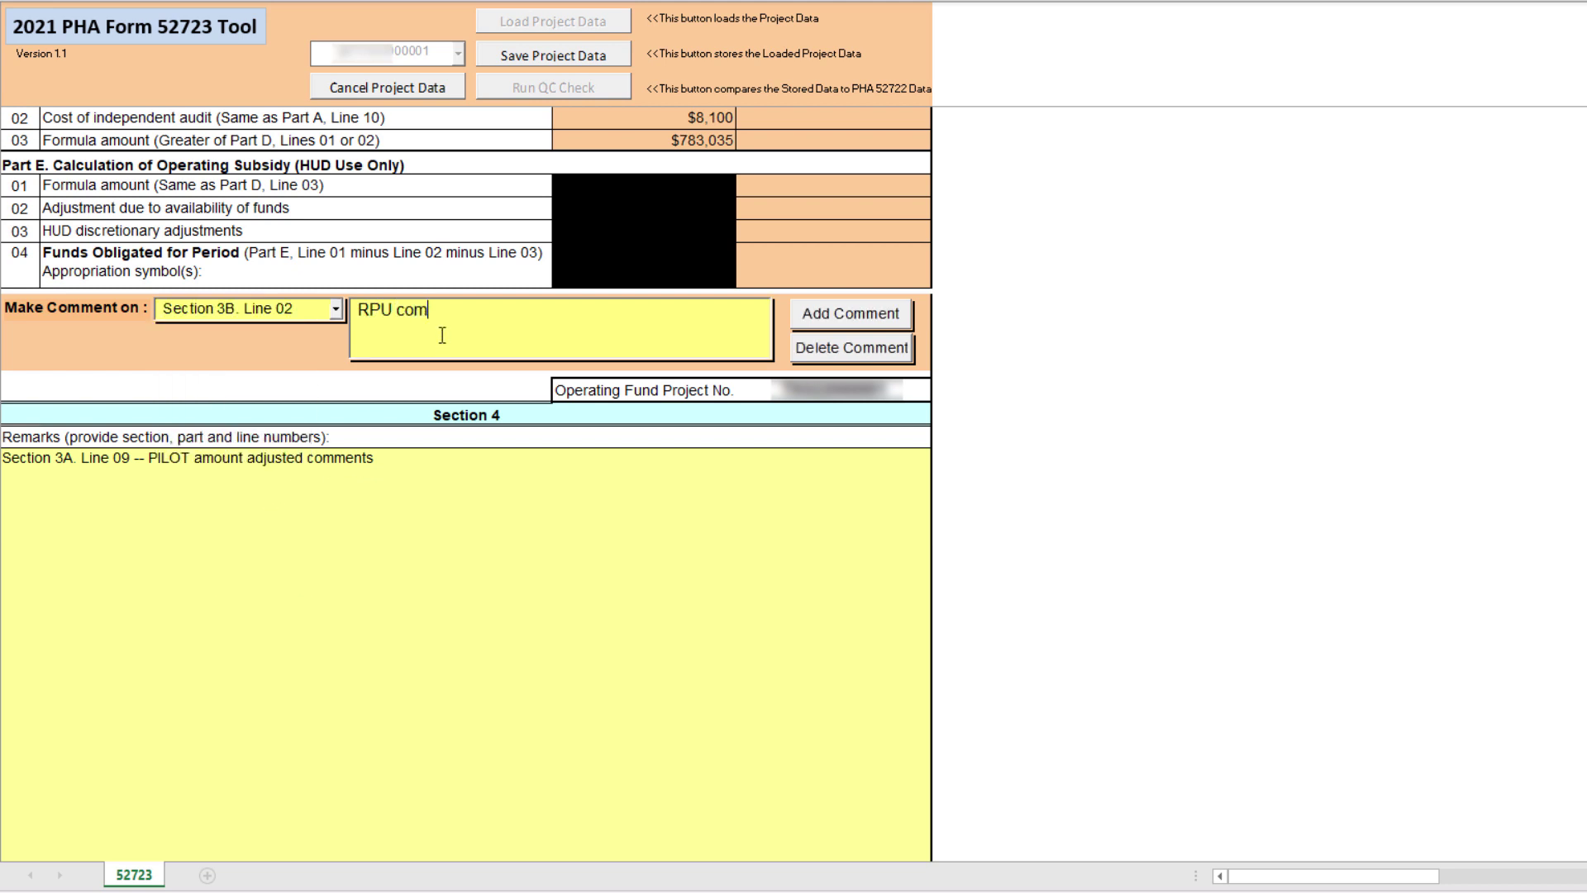
{"action": "left_click", "coordinate": [869, 320]}
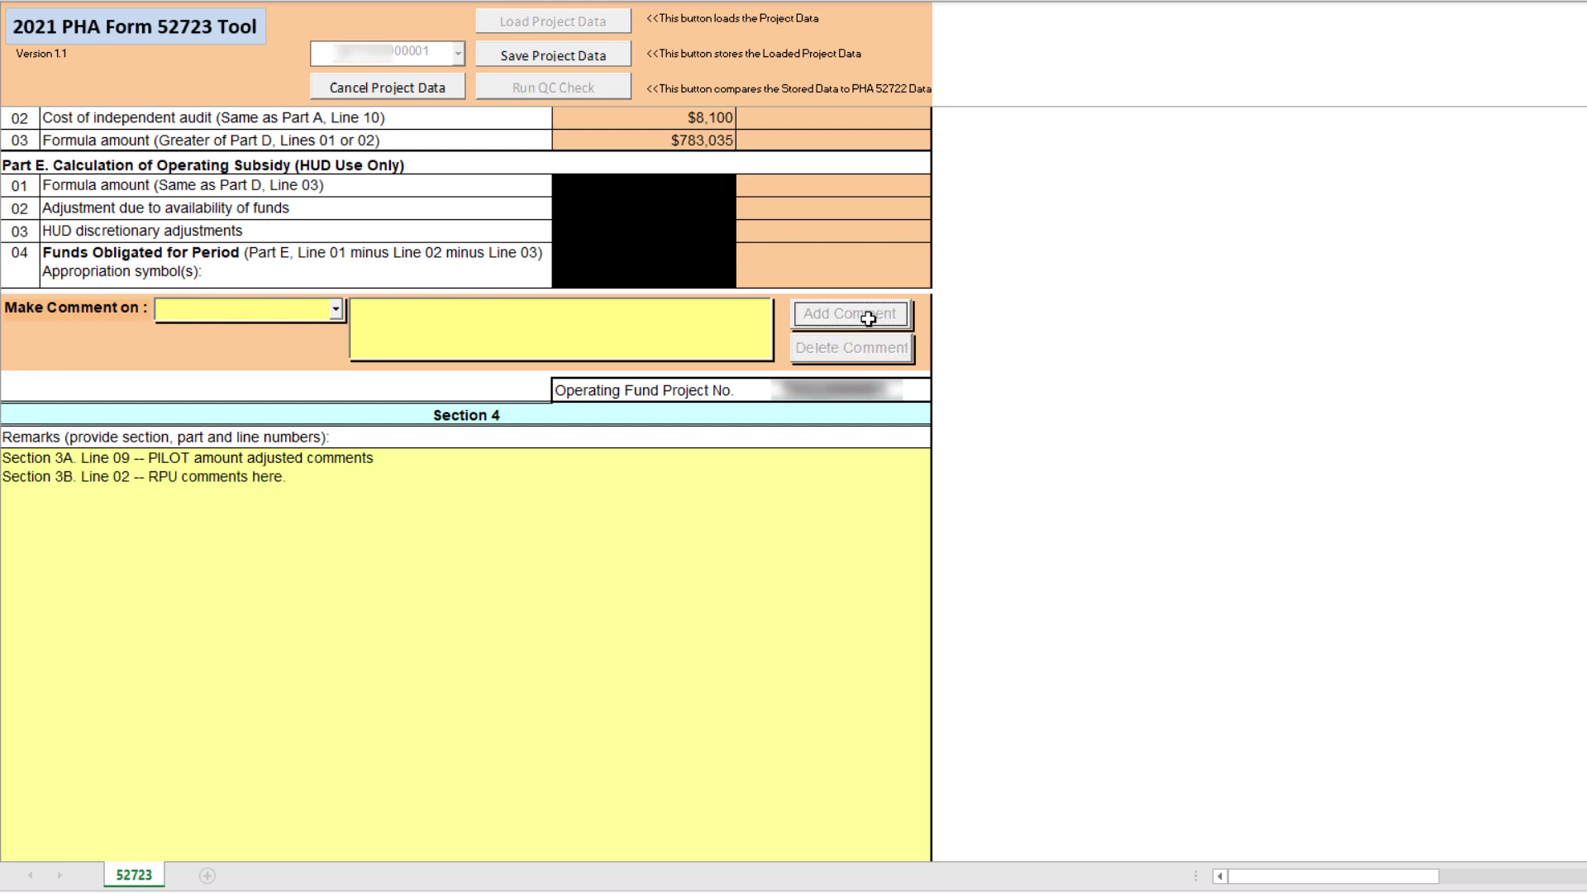
{"action": "left_click", "coordinate": [606, 59]}
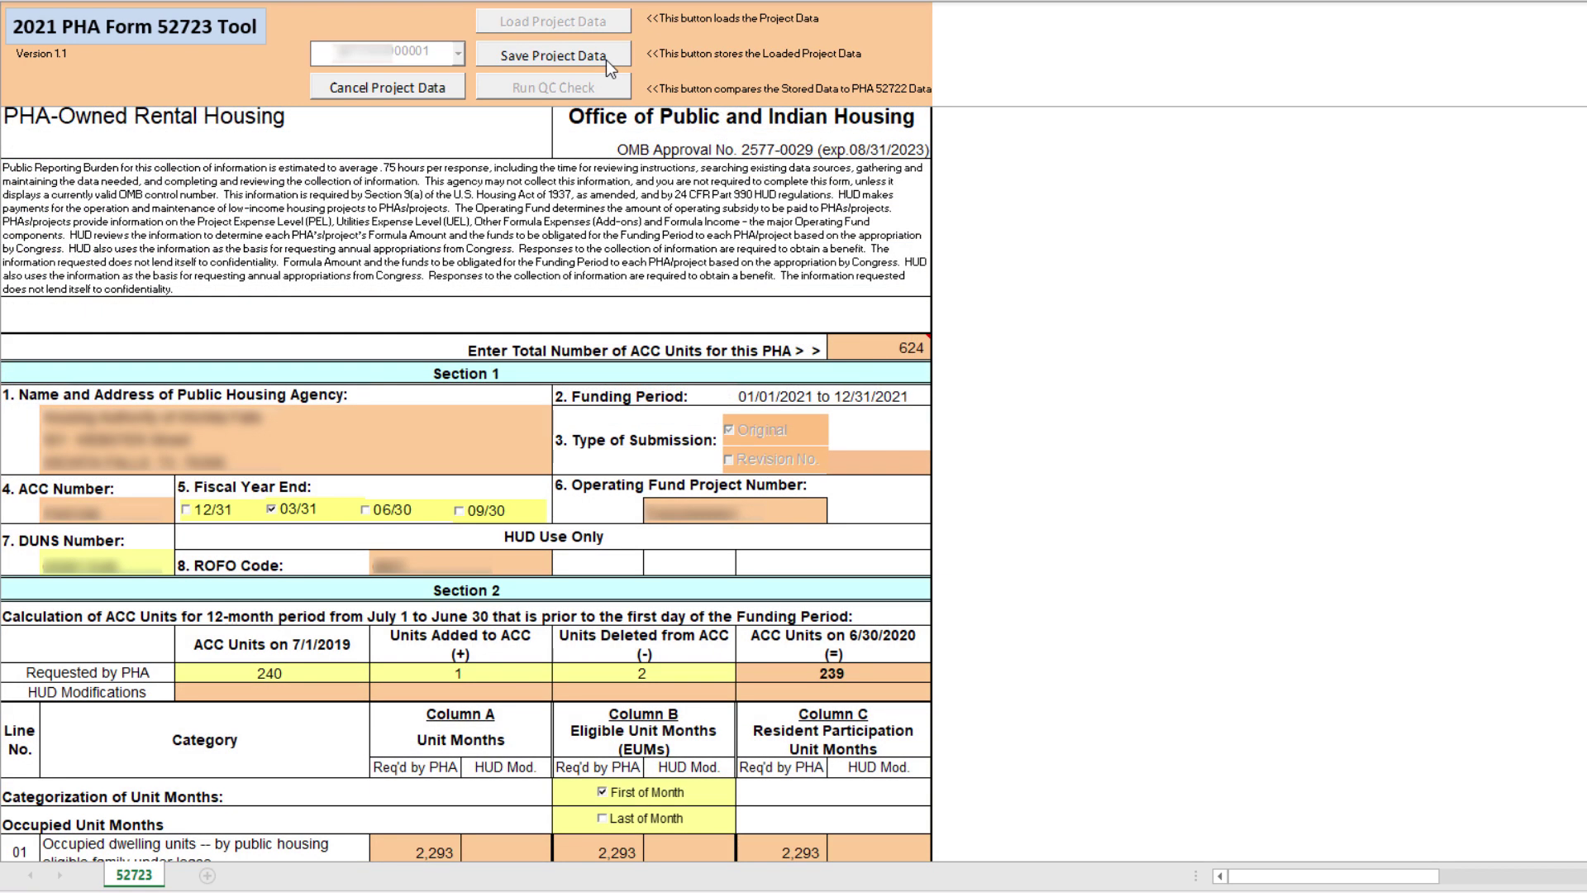
Step: Try saving the project data and dismiss the asset management fee and certifications reminders
{"action": "left_click", "coordinate": [607, 59]}
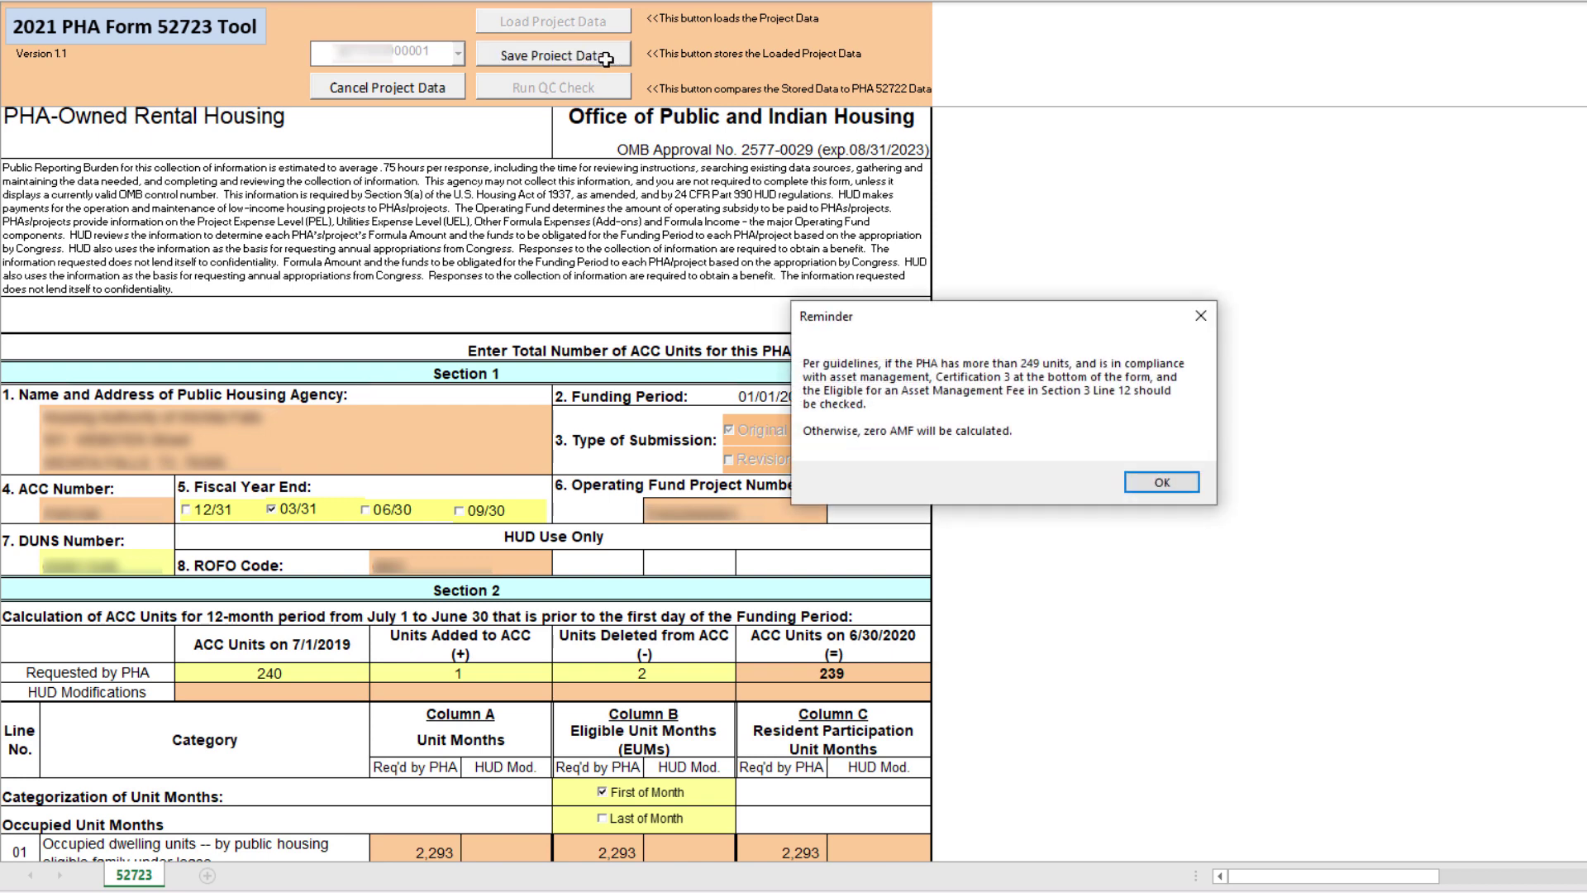
{"action": "left_click", "coordinate": [1160, 482]}
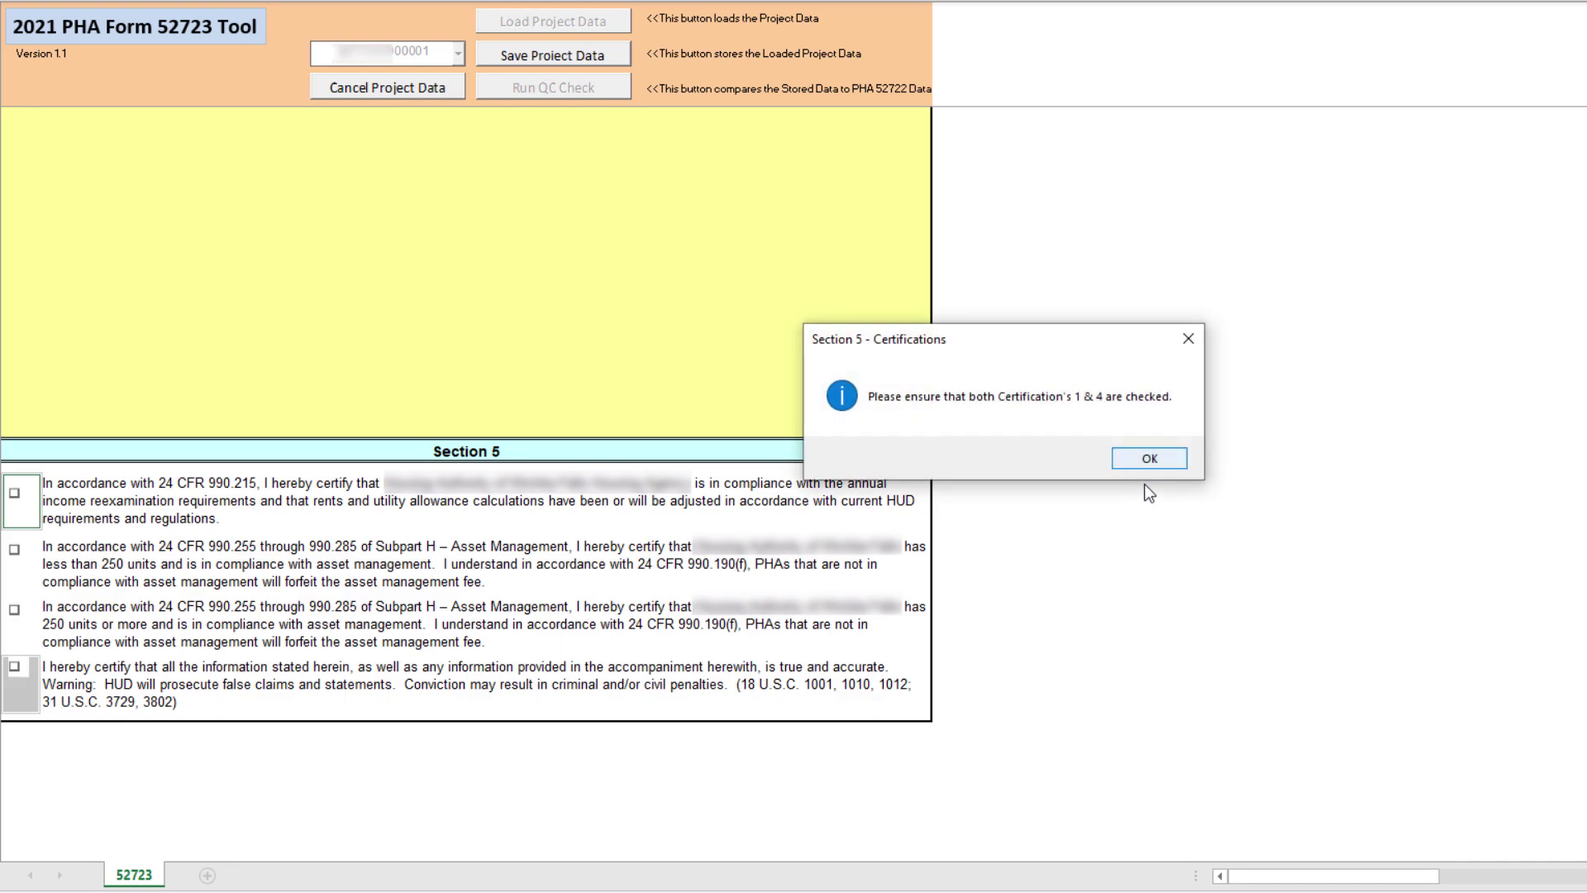
{"action": "left_click", "coordinate": [1142, 463]}
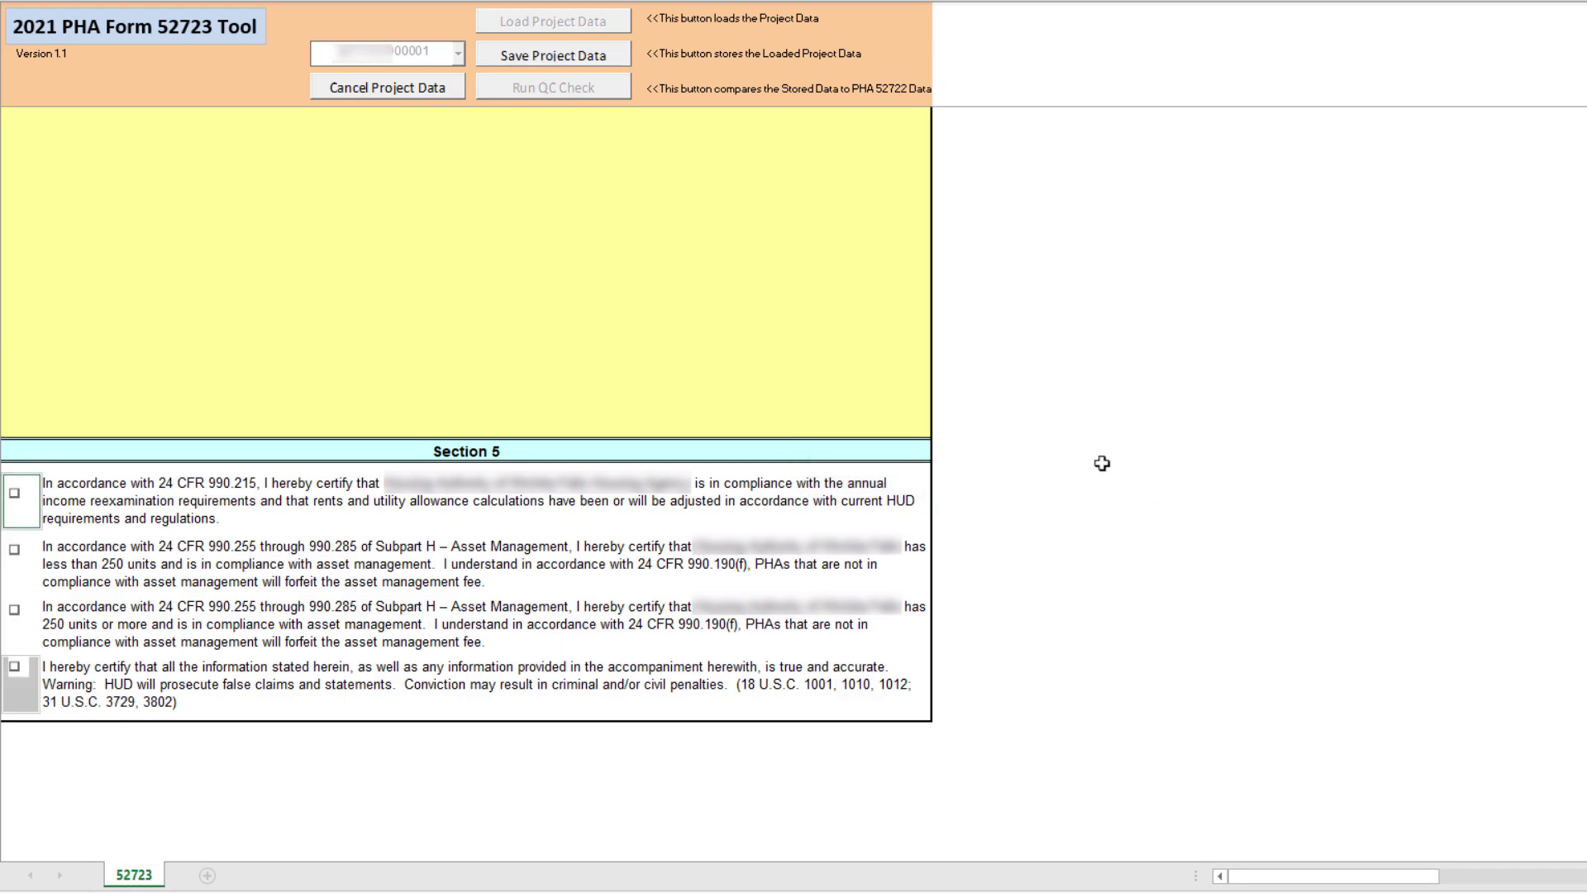
Step: Tick Section 5 certifications 1 and 4, then save the project and dismiss both reminders
{"action": "left_click", "coordinate": [14, 493]}
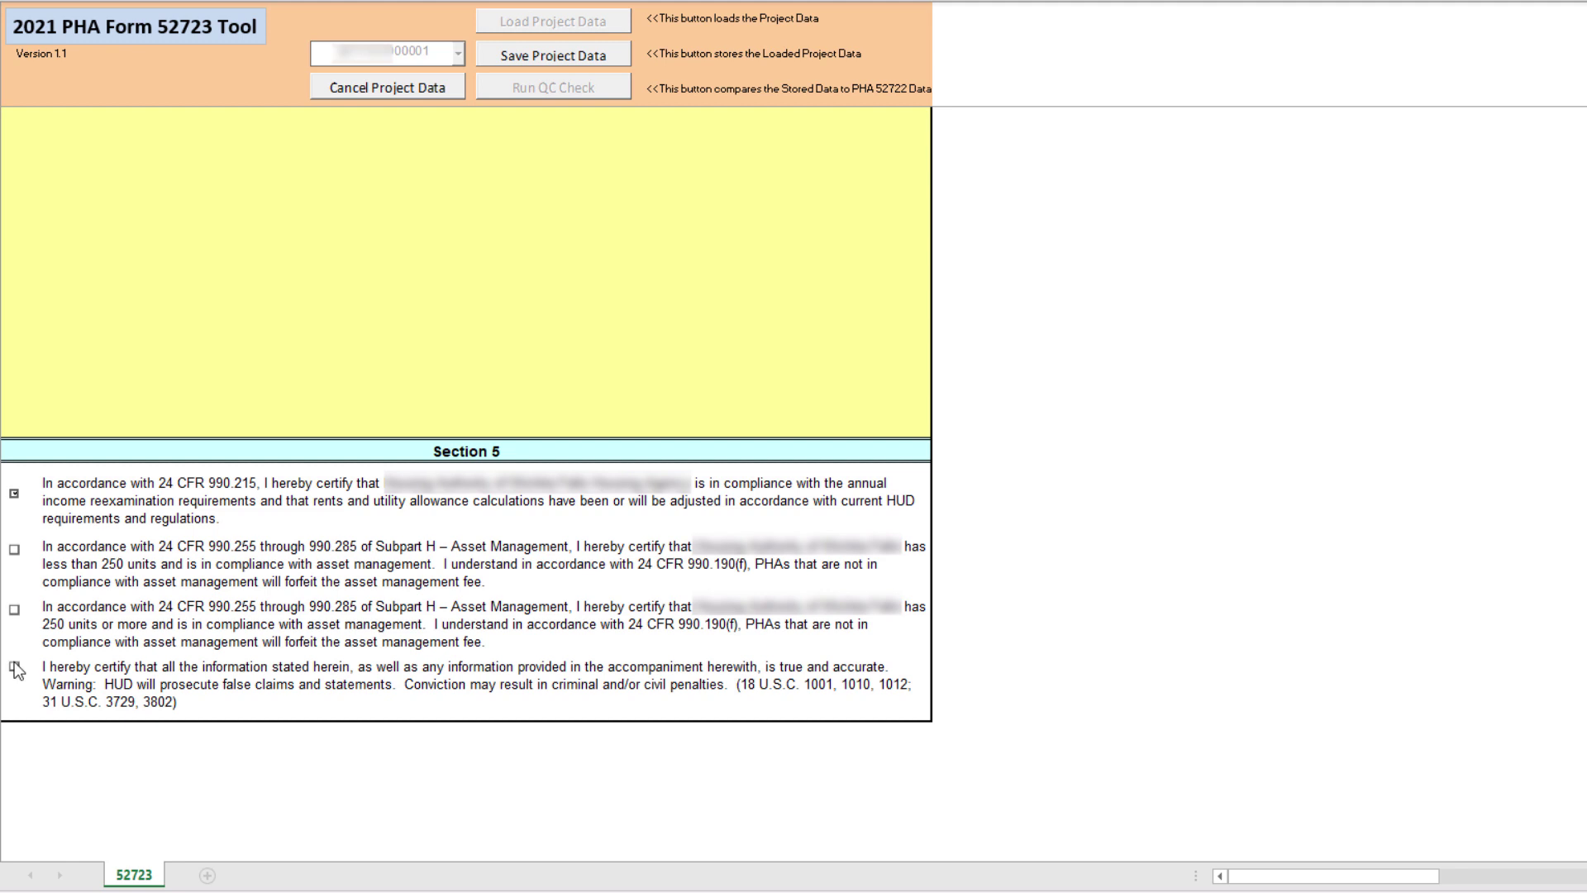
{"action": "left_click", "coordinate": [14, 666]}
{"action": "left_click", "coordinate": [566, 55]}
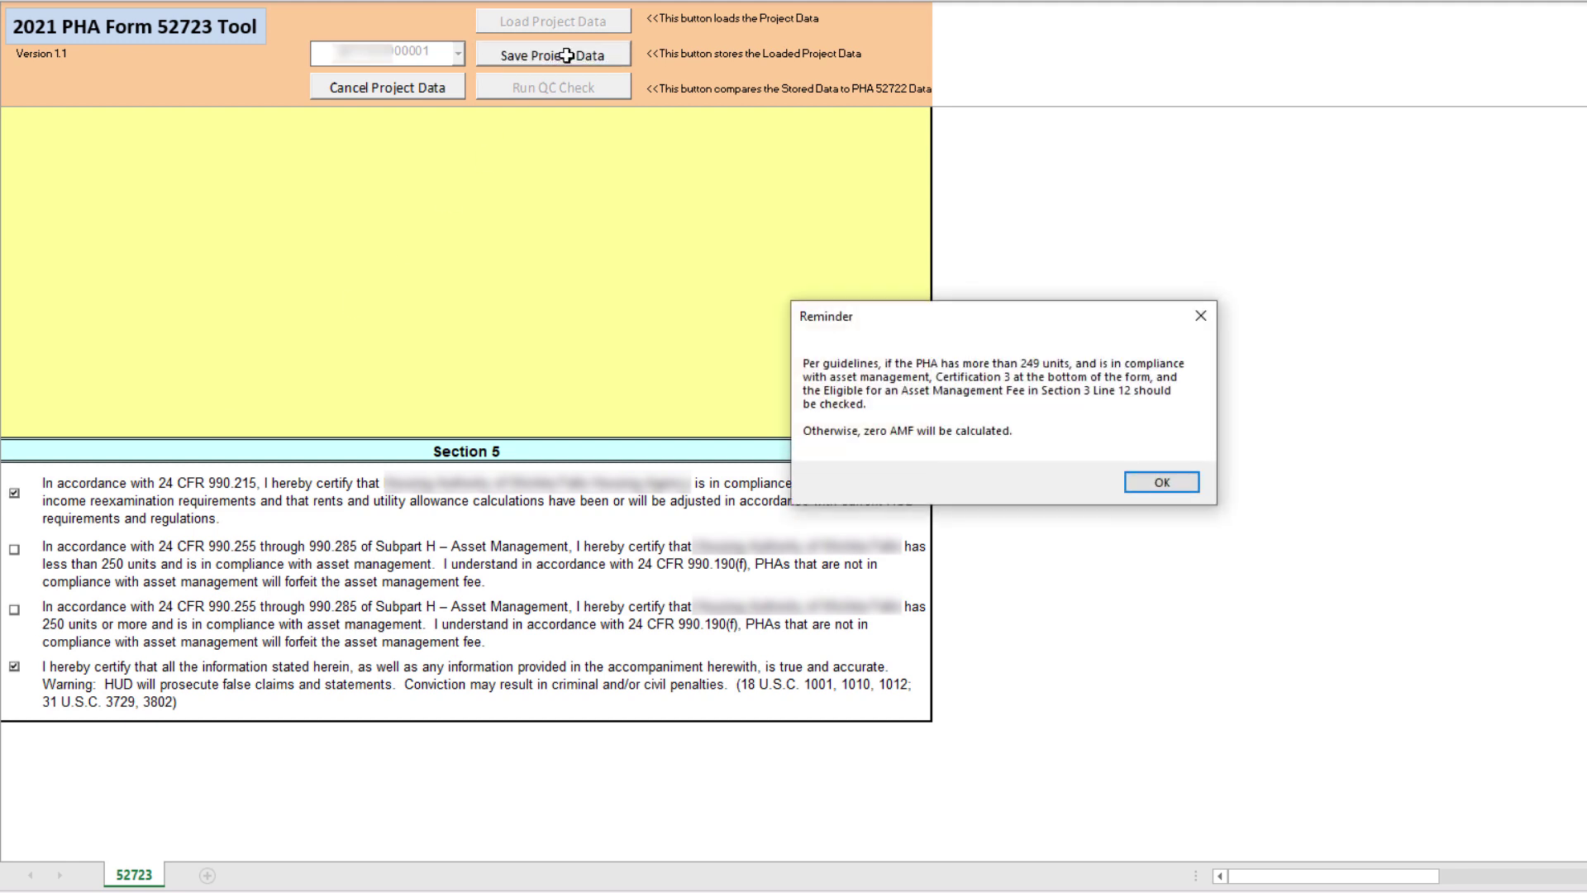
{"action": "left_click", "coordinate": [1162, 482]}
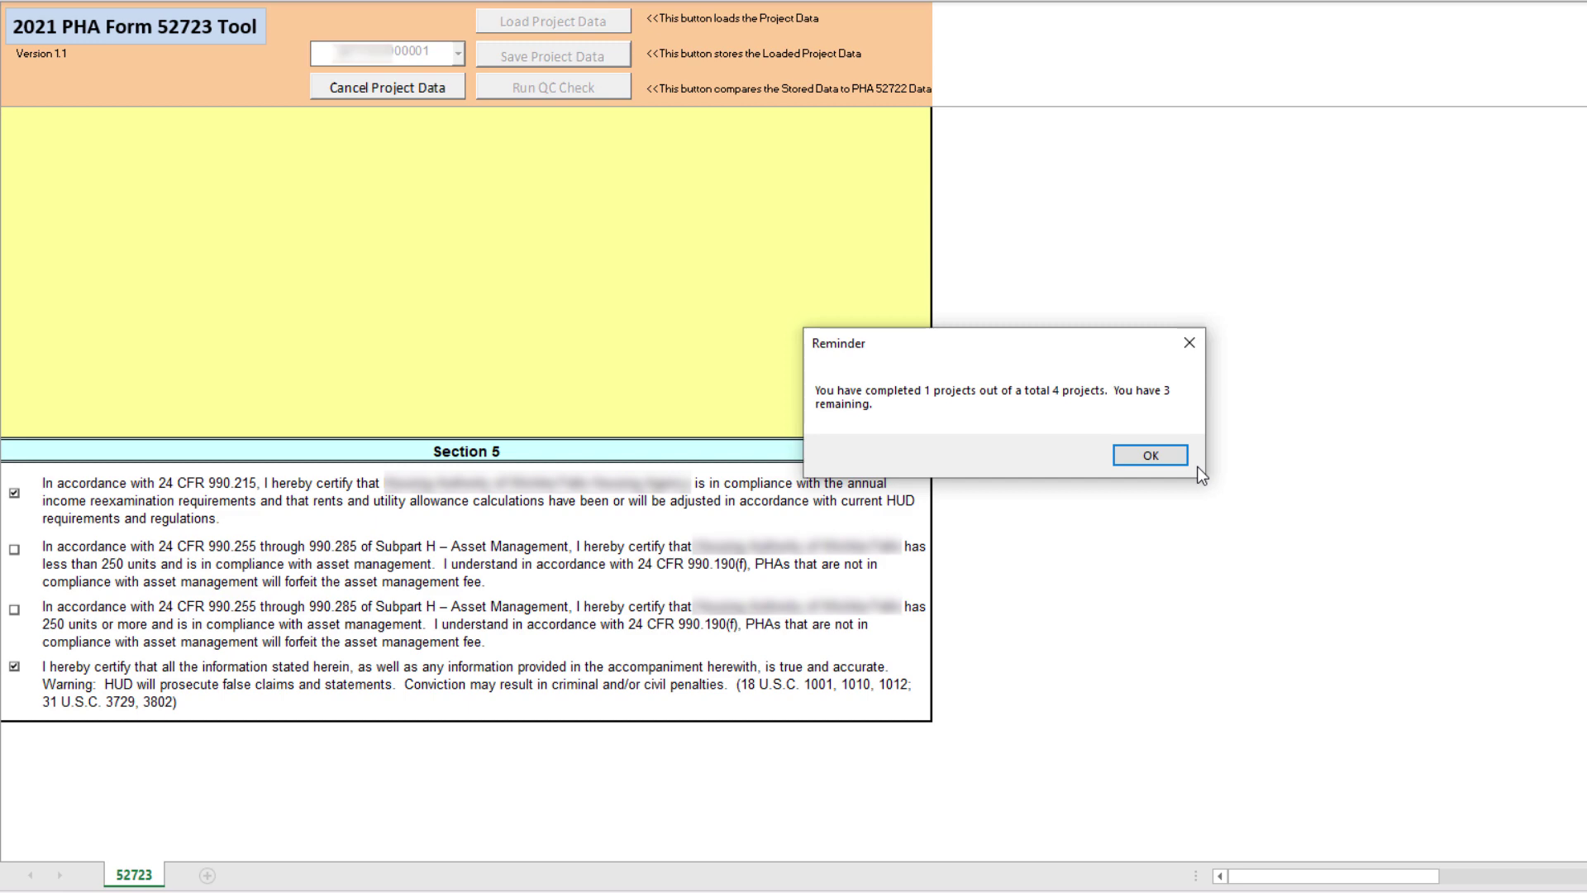
{"action": "left_click", "coordinate": [1163, 453]}
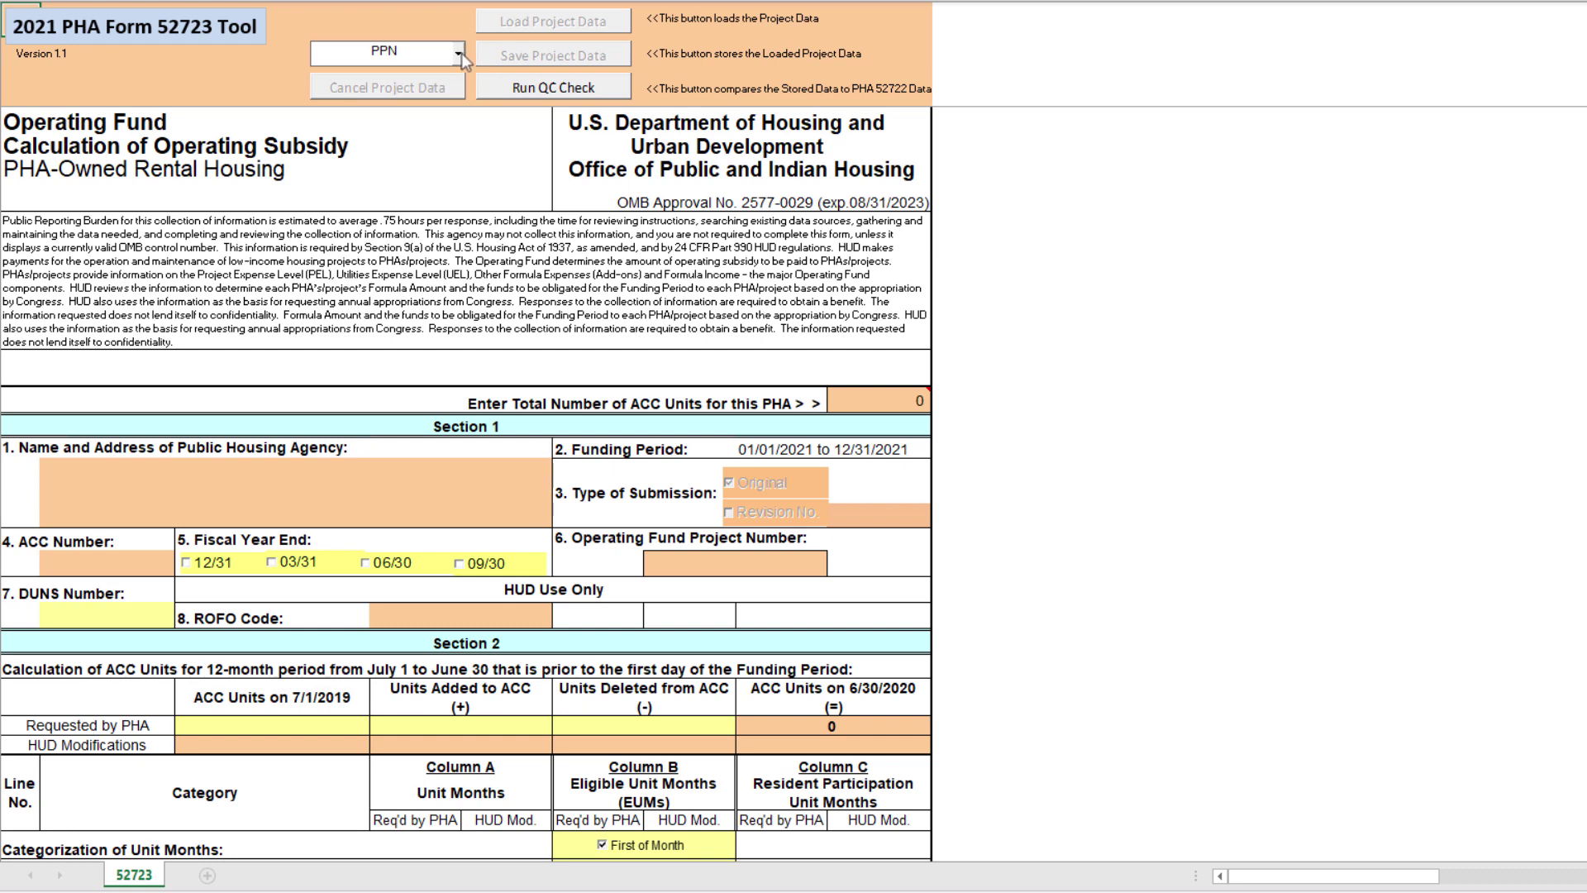
Step: Drop down the PPN list and browse the project numbers, ending on the placeholder entry
{"action": "left_click", "coordinate": [461, 53]}
{"action": "key", "text": "Down"}
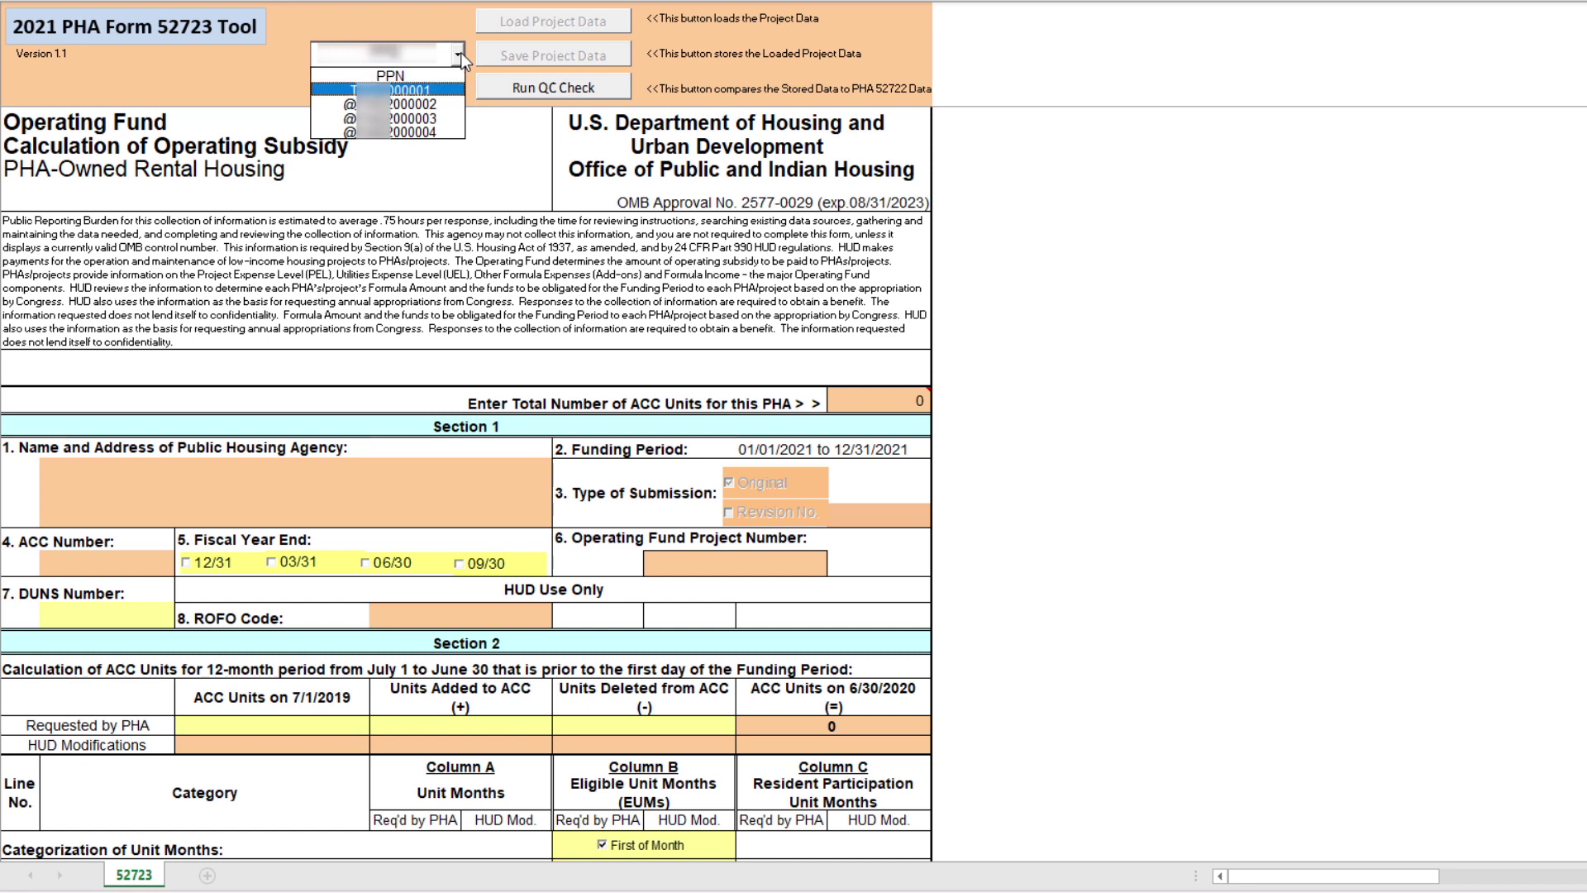
{"action": "key", "text": "Up"}
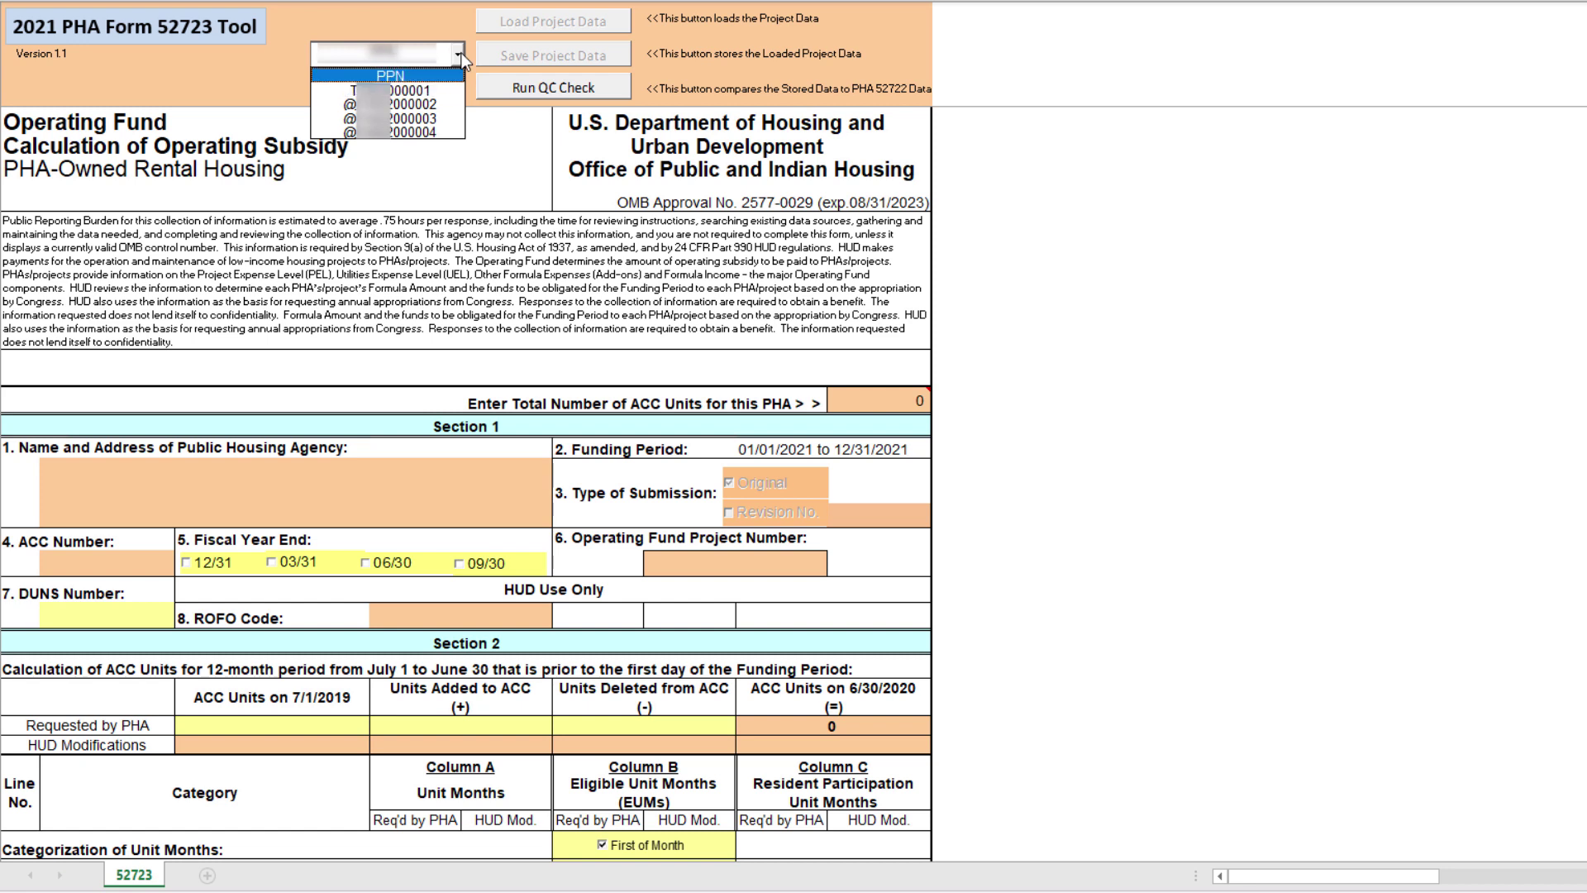